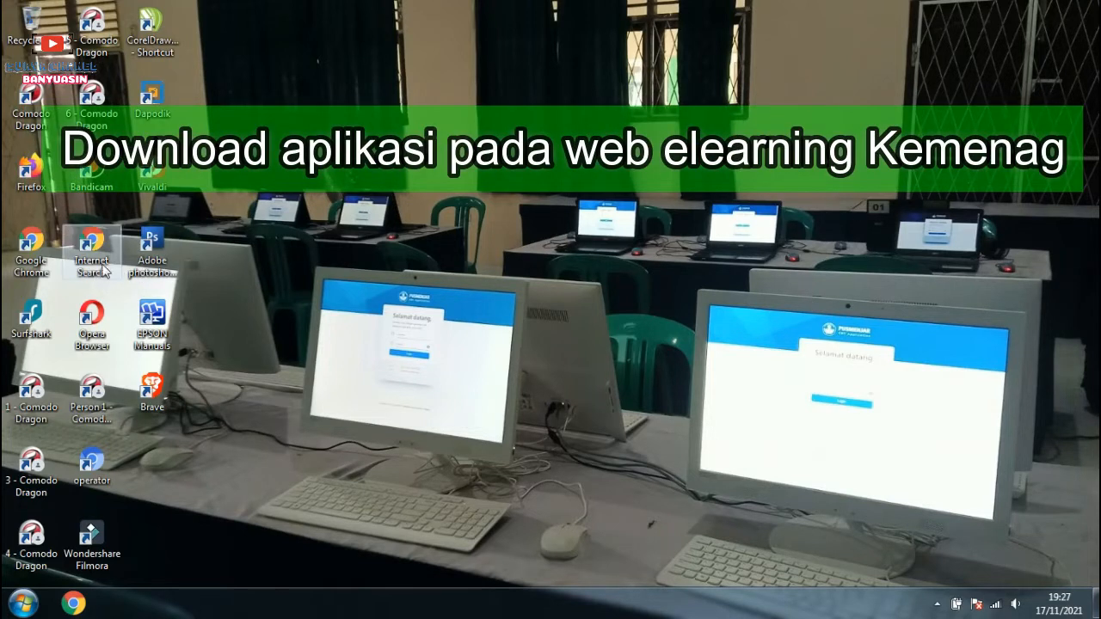
- Launch Google Chrome from the taskbar
left_click(74, 604)
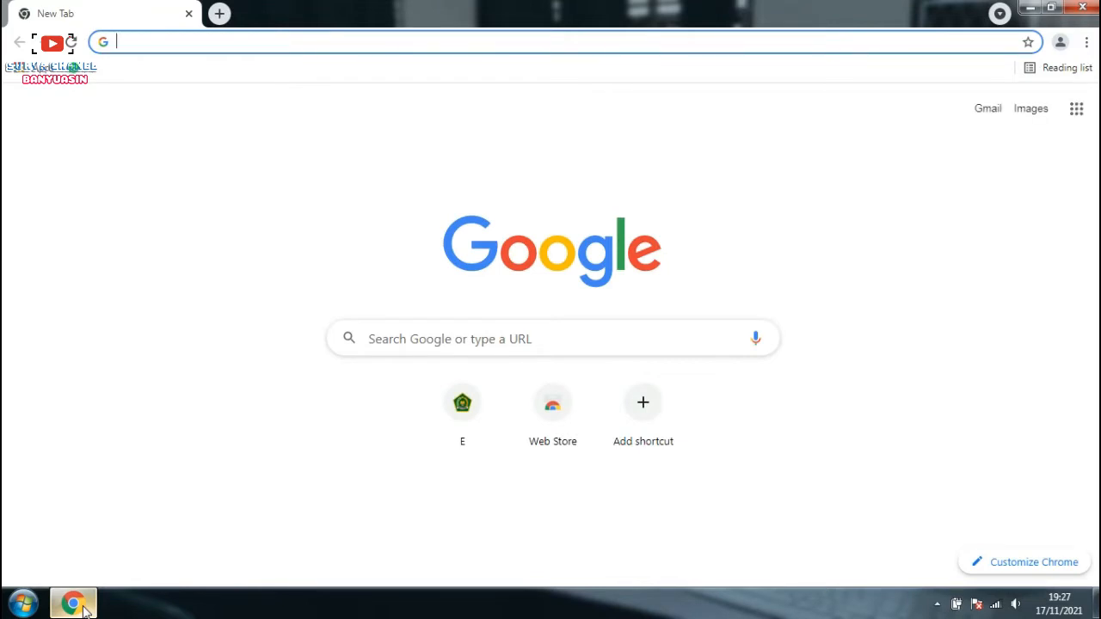
- Go to elearning.kemenag.go.id using the address bar's autocomplete suggestion
type("elearning.kemenag.go.id")
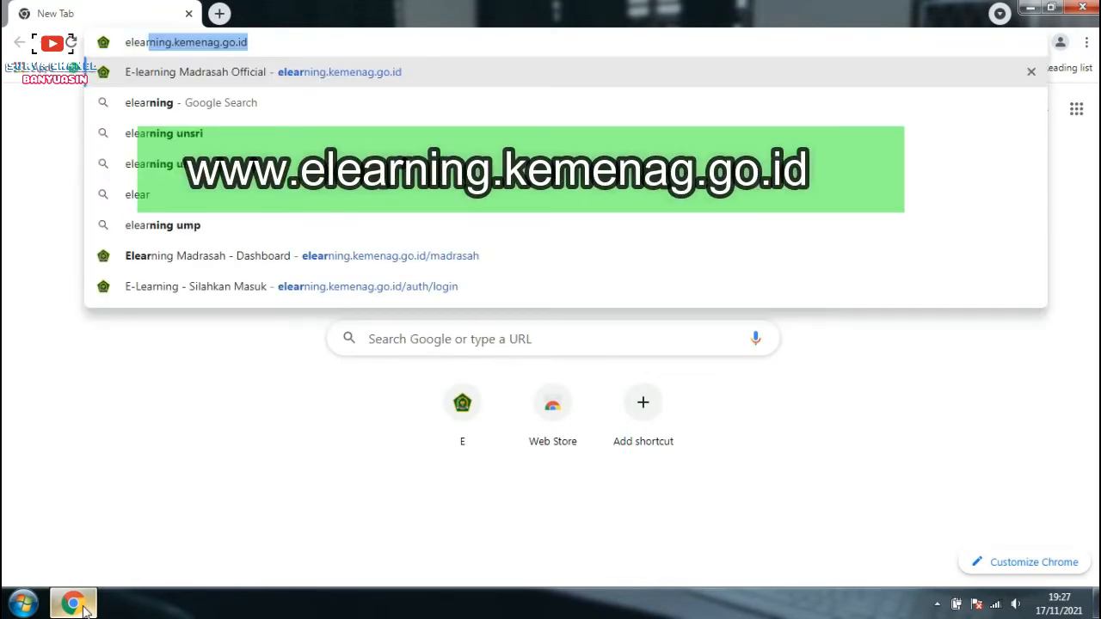
key("End")
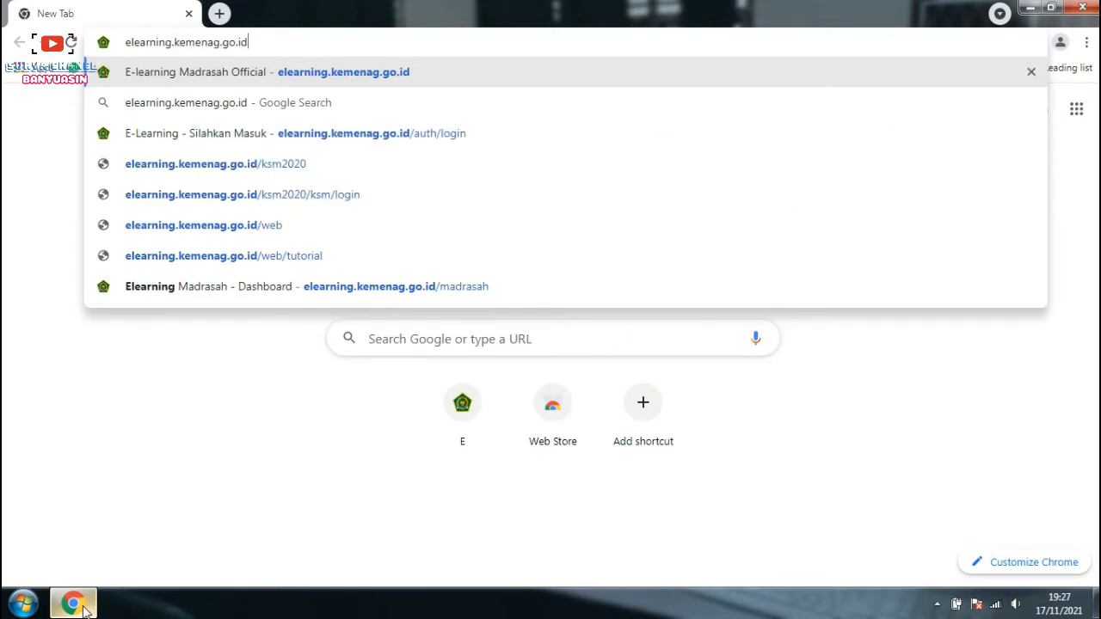
key("Return")
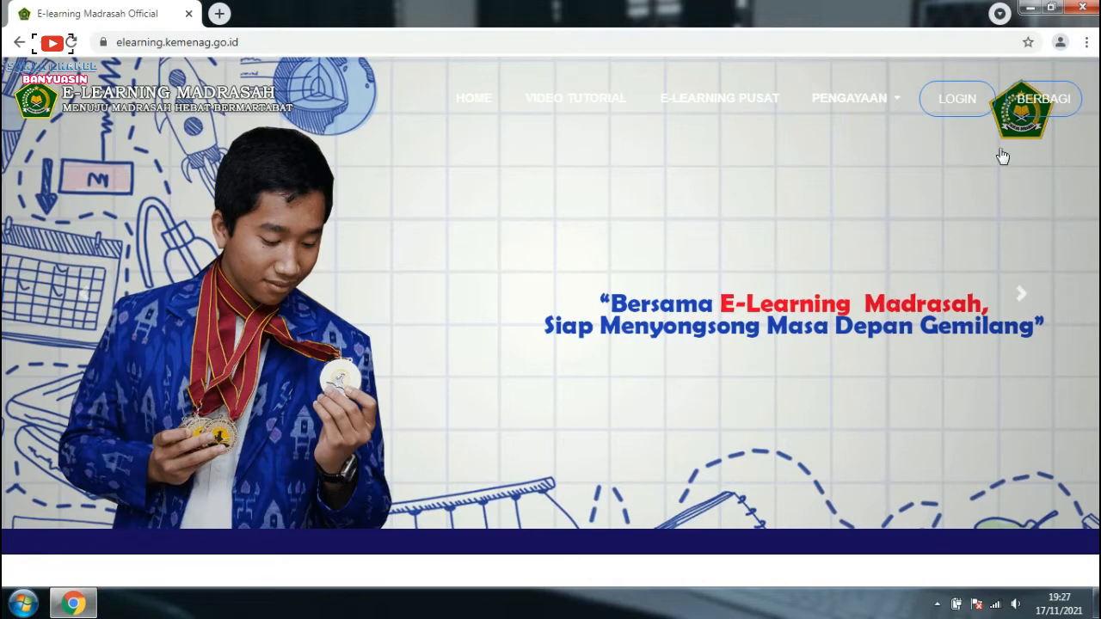
- Log in with the saved madrasah username and the account password, dismissing the Translate offer
left_click(957, 101)
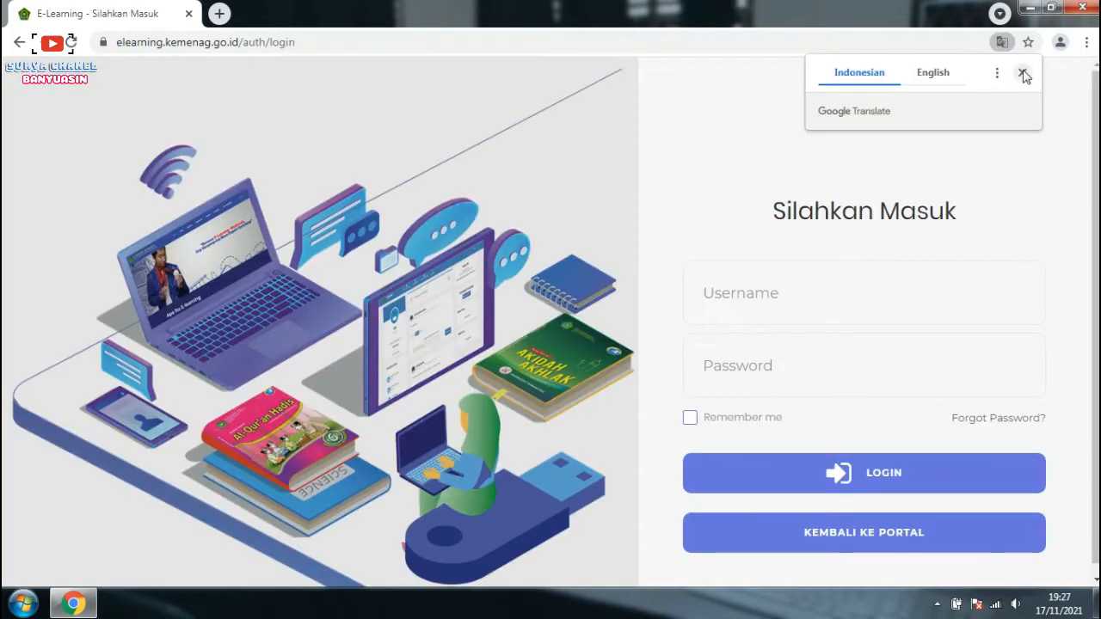
left_click(1024, 76)
left_click(855, 298)
left_click(803, 341)
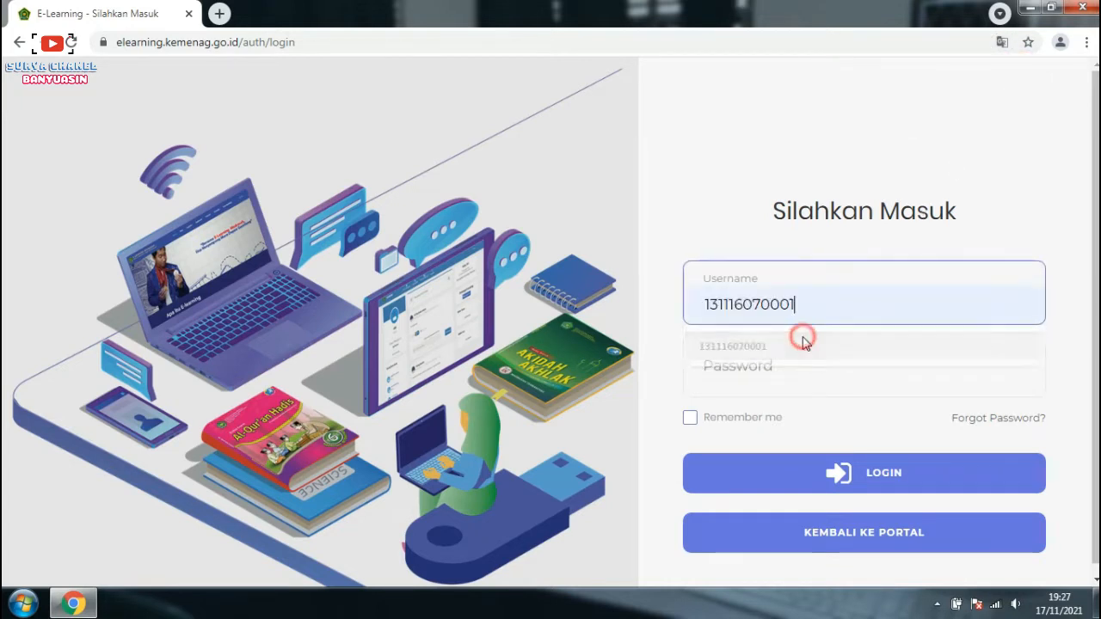
left_click(780, 370)
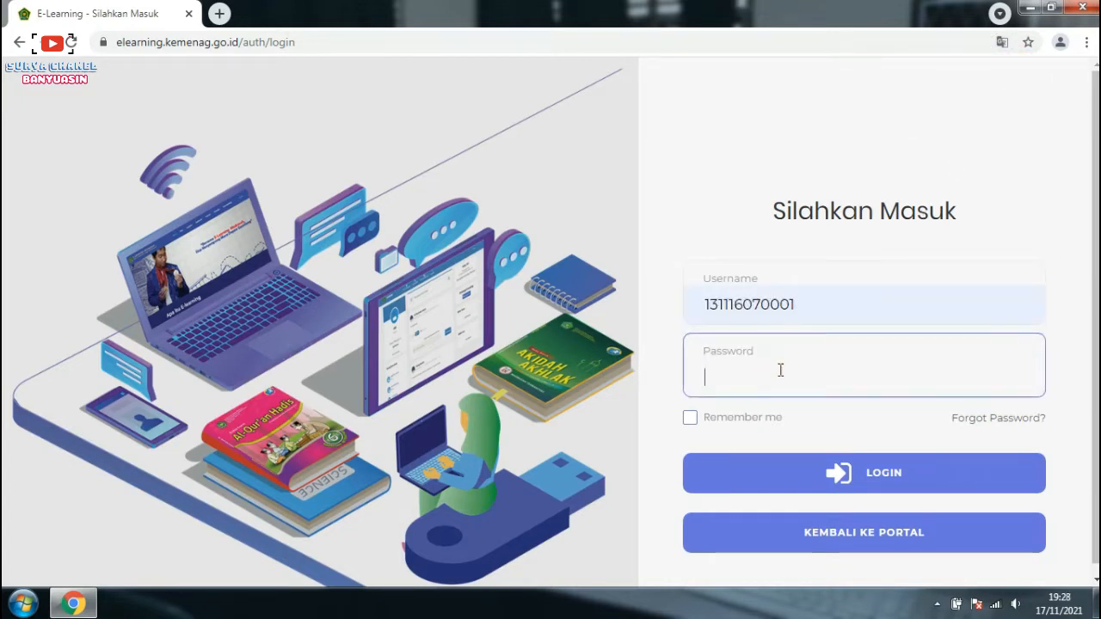
type("•••••••")
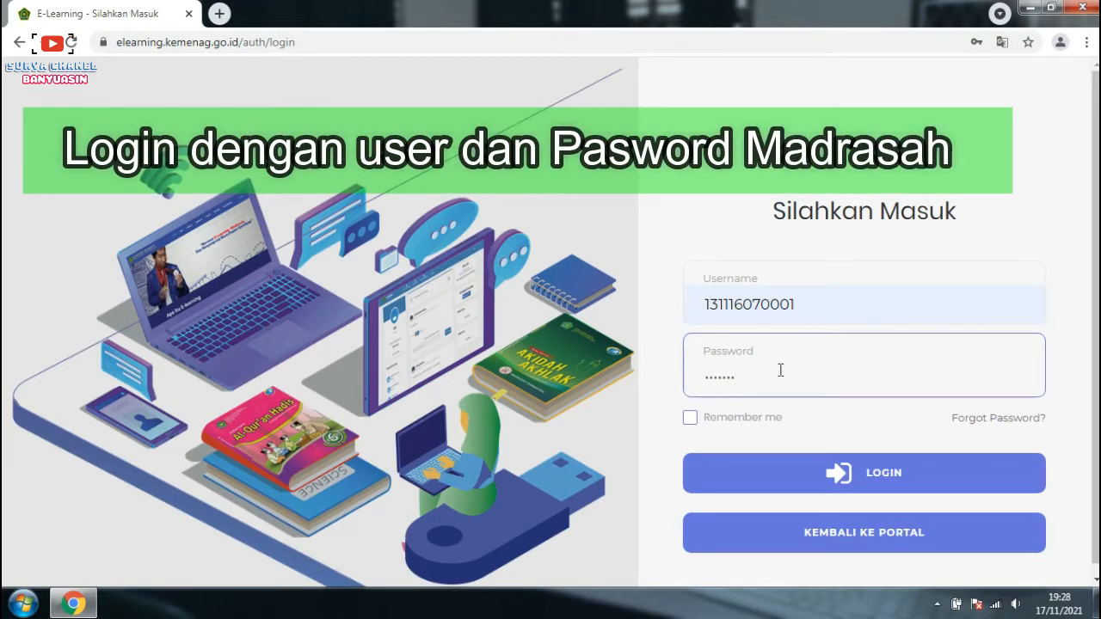
type("••••")
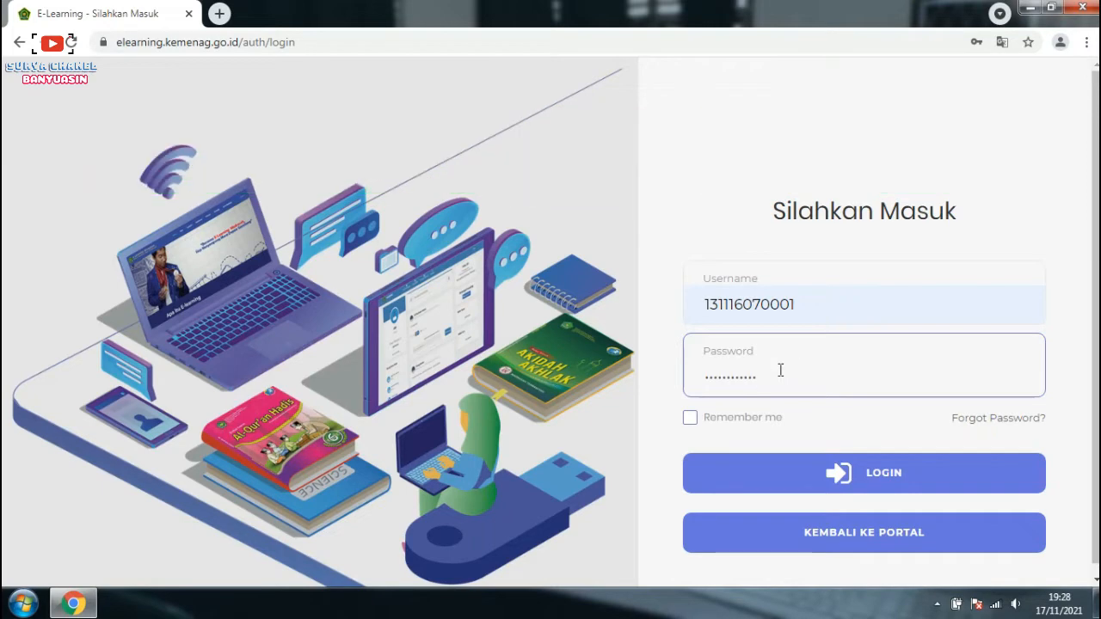
left_click(881, 487)
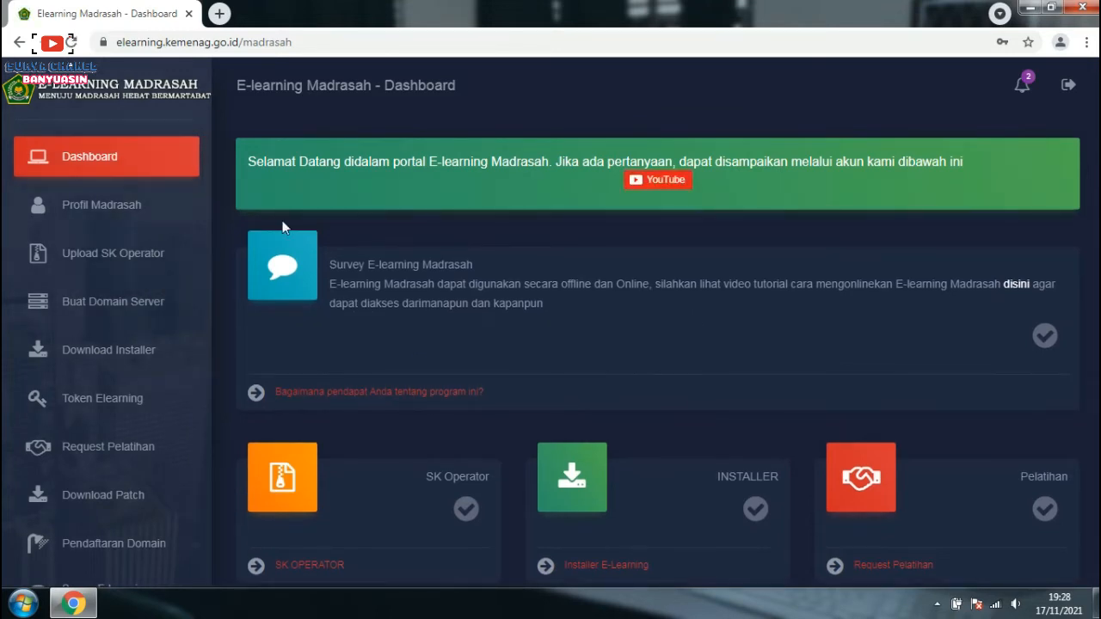
- Open Download Installer from the left sidebar to see the 4.5.1 installers
left_click(127, 353)
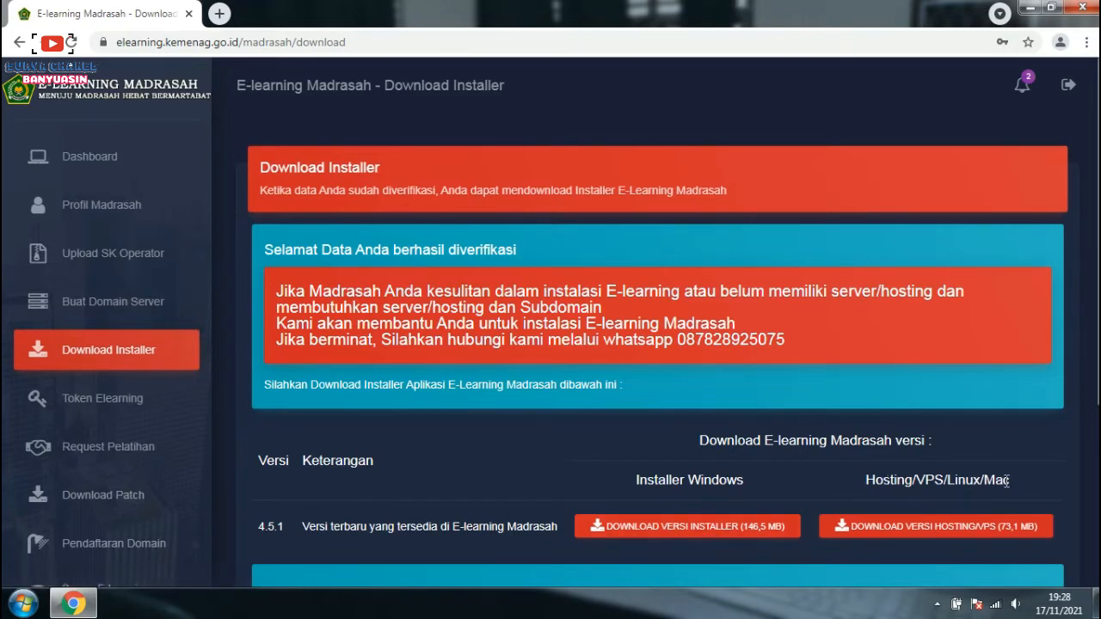
- Download the hosting/VPS edition hosting.zip and reveal it in the Downloads folder
left_click(915, 534)
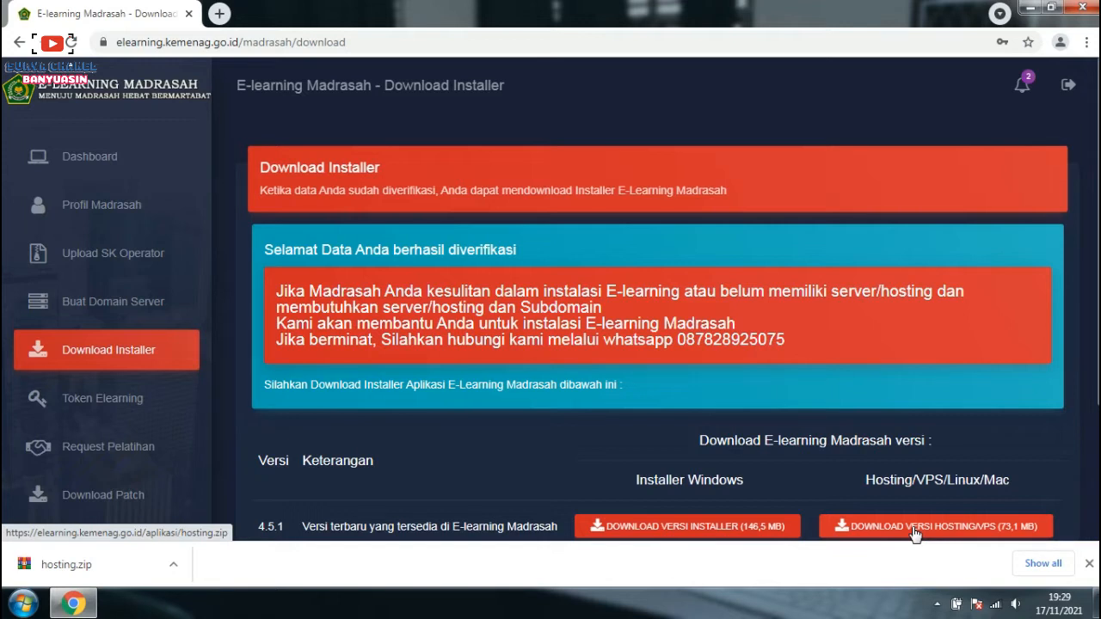
left_click(1043, 564)
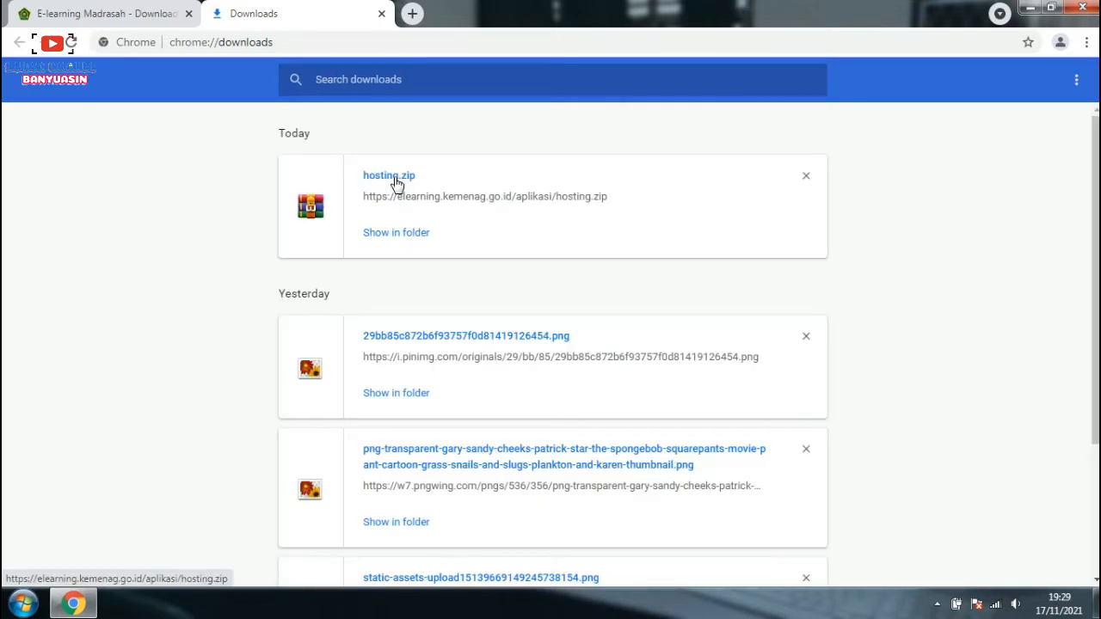
left_click(391, 234)
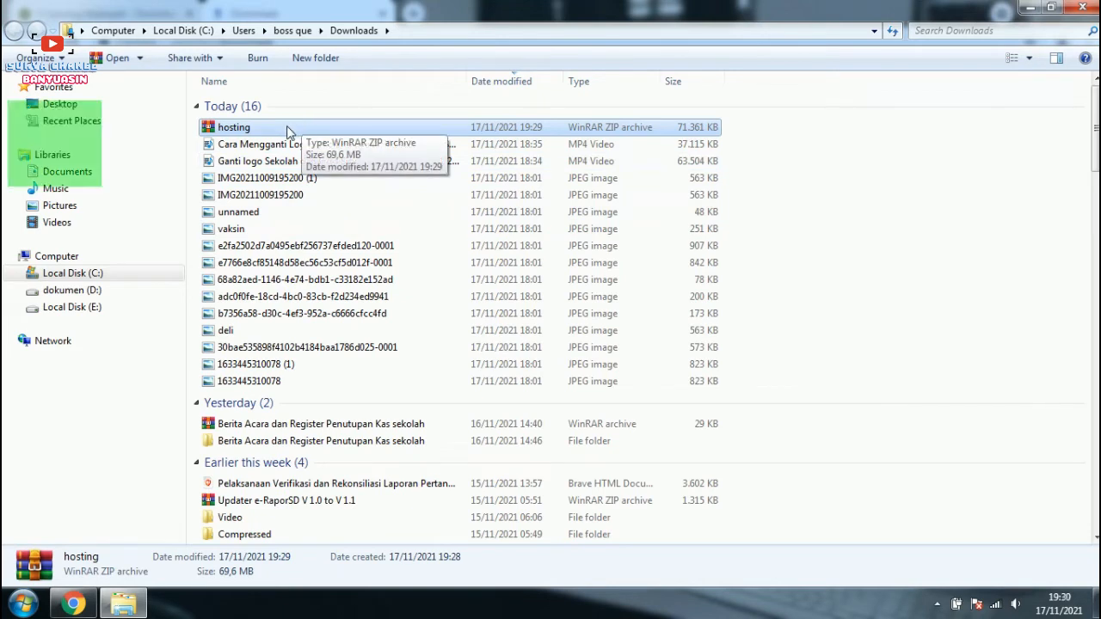
- Copy hosting.zip from Downloads and paste it onto Local Disk (E:)
right_click(286, 128)
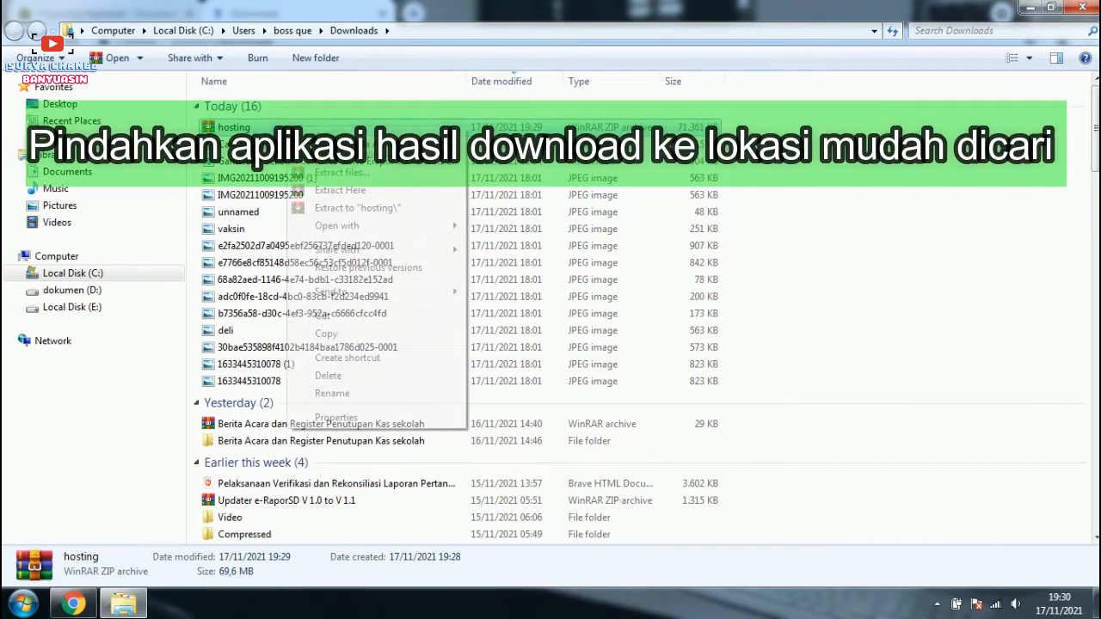
left_click(325, 332)
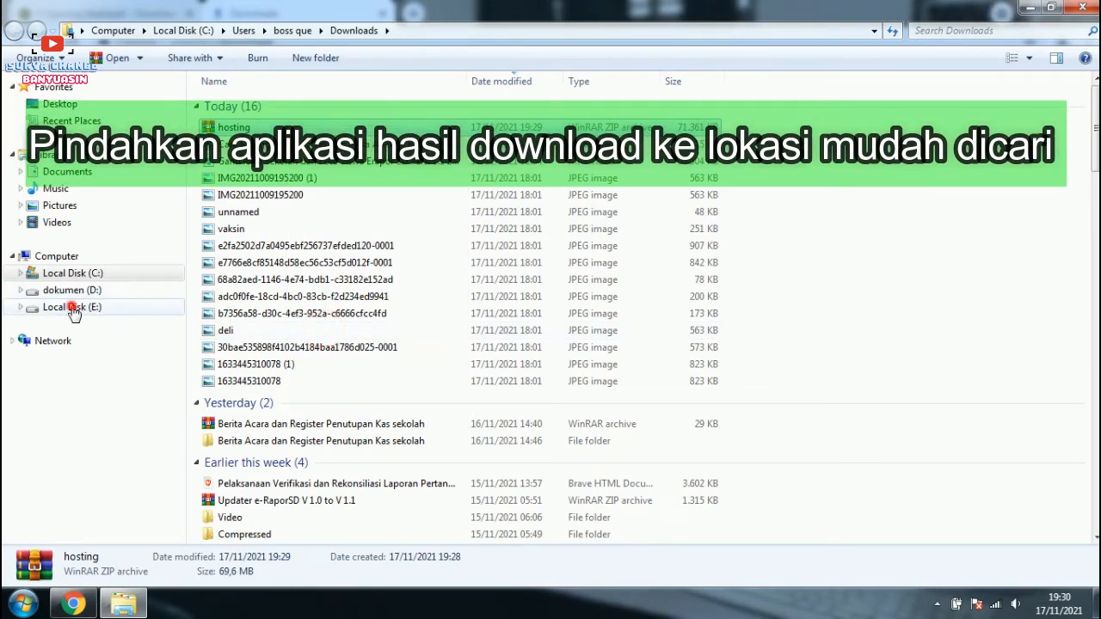
left_click(74, 310)
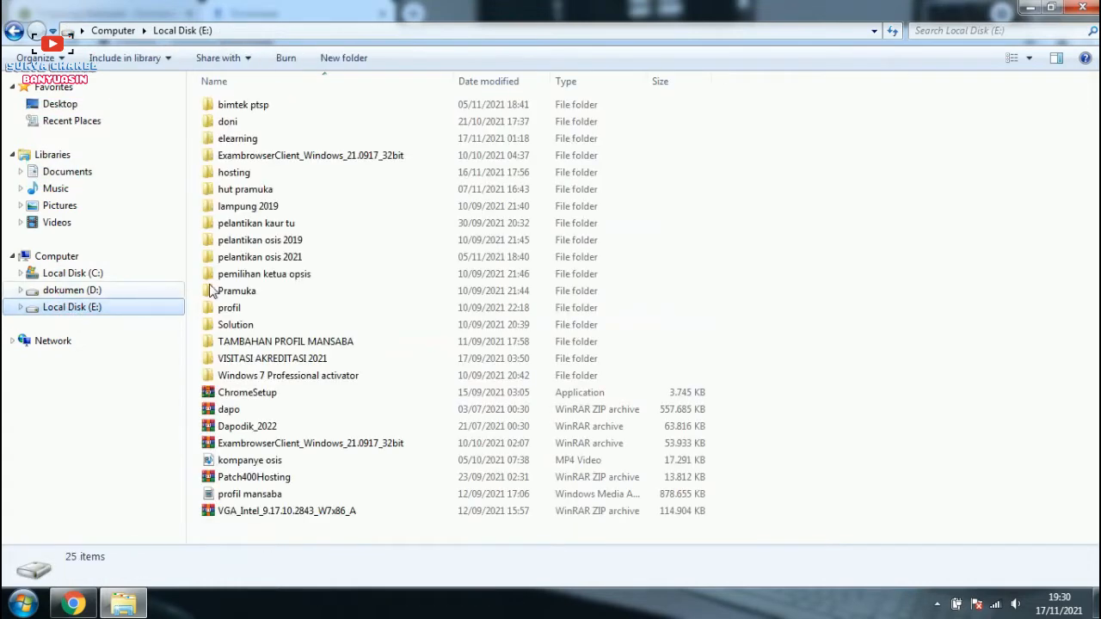
left_click(817, 280)
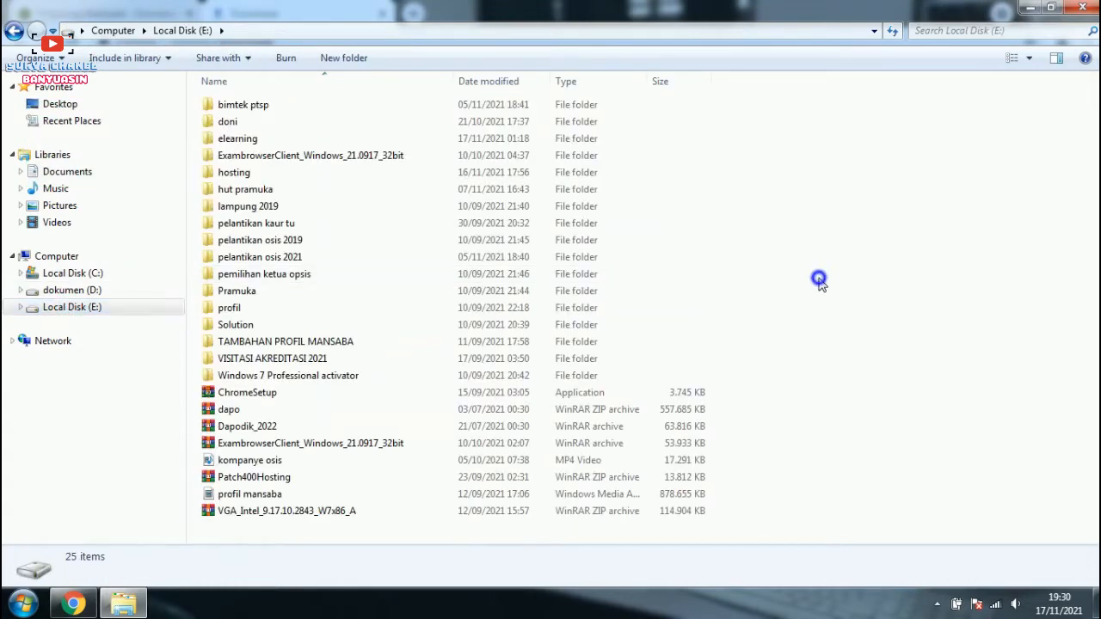
right_click(819, 294)
left_click(873, 385)
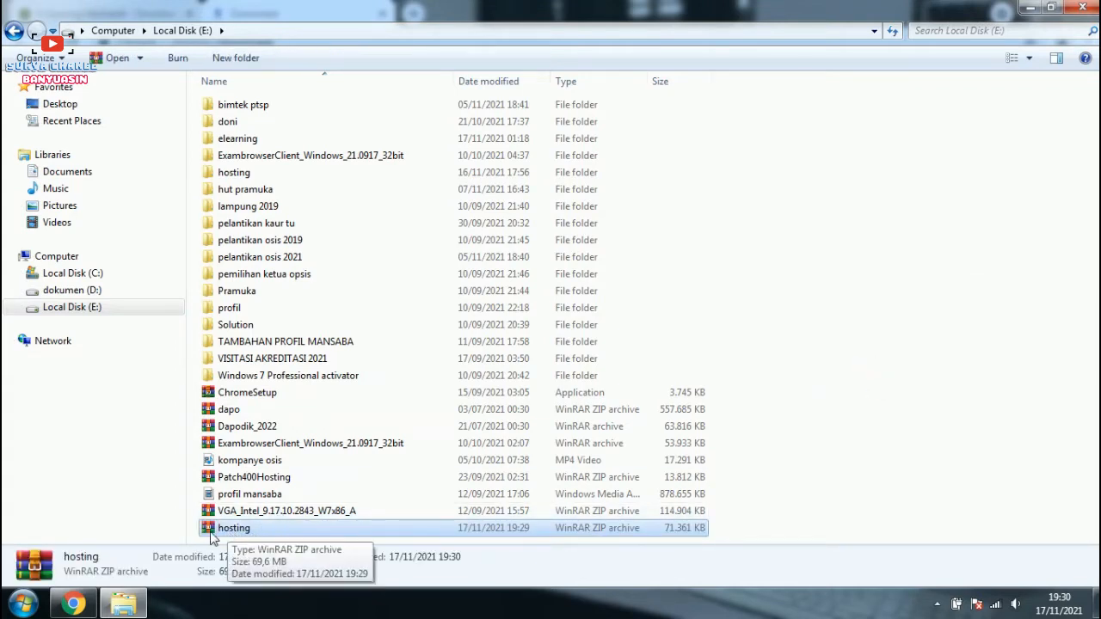
left_click(868, 325)
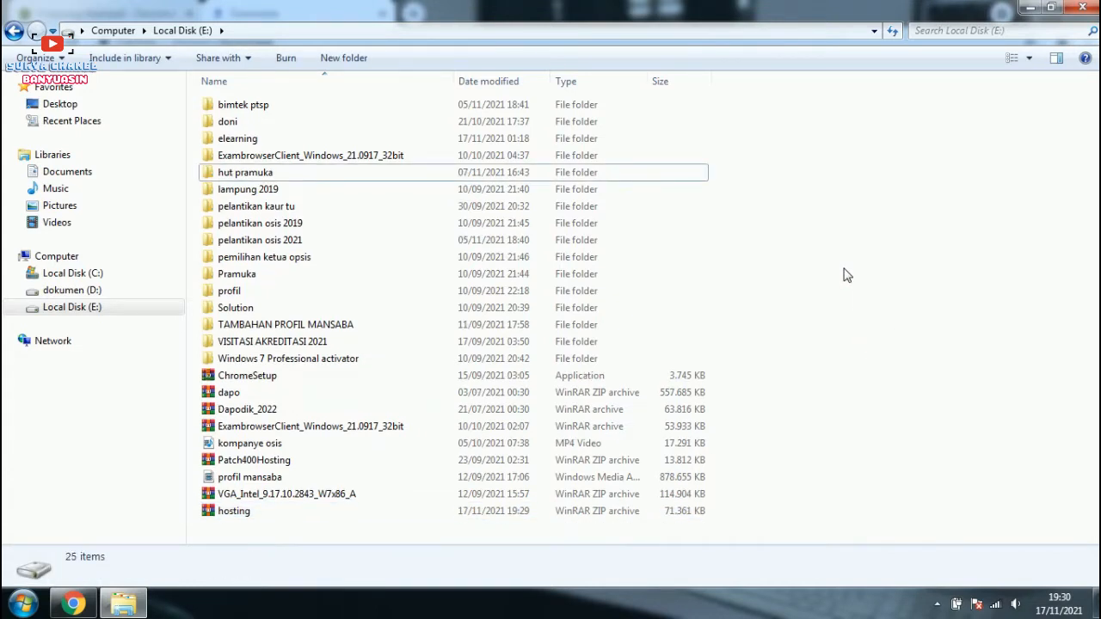
- Extract the archive to a hosting\ folder on E: and open it
right_click(234, 514)
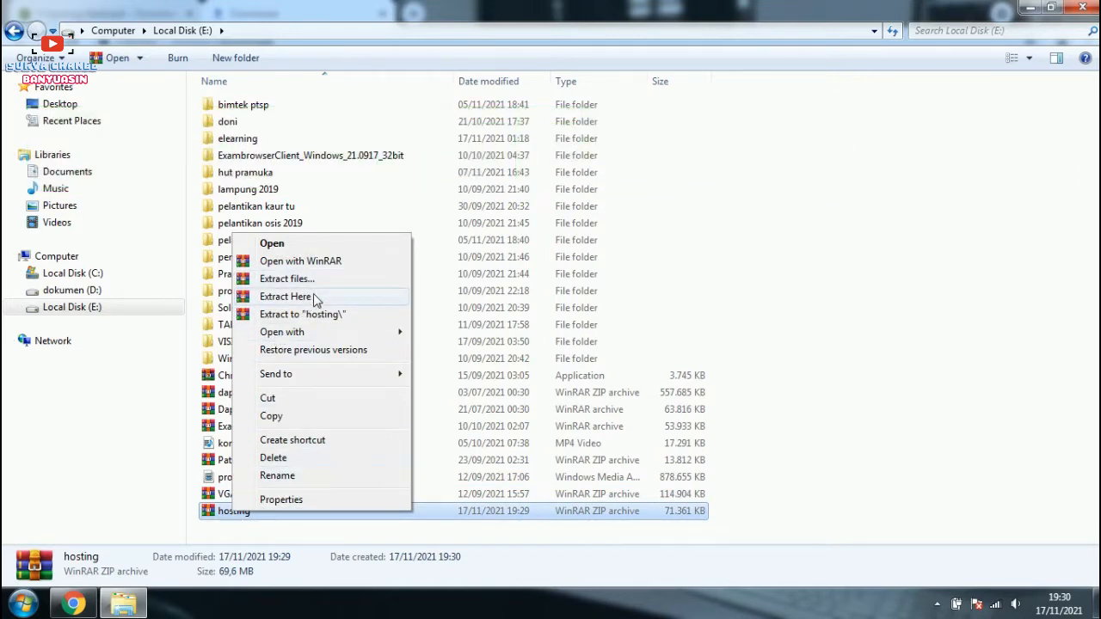
left_click(313, 313)
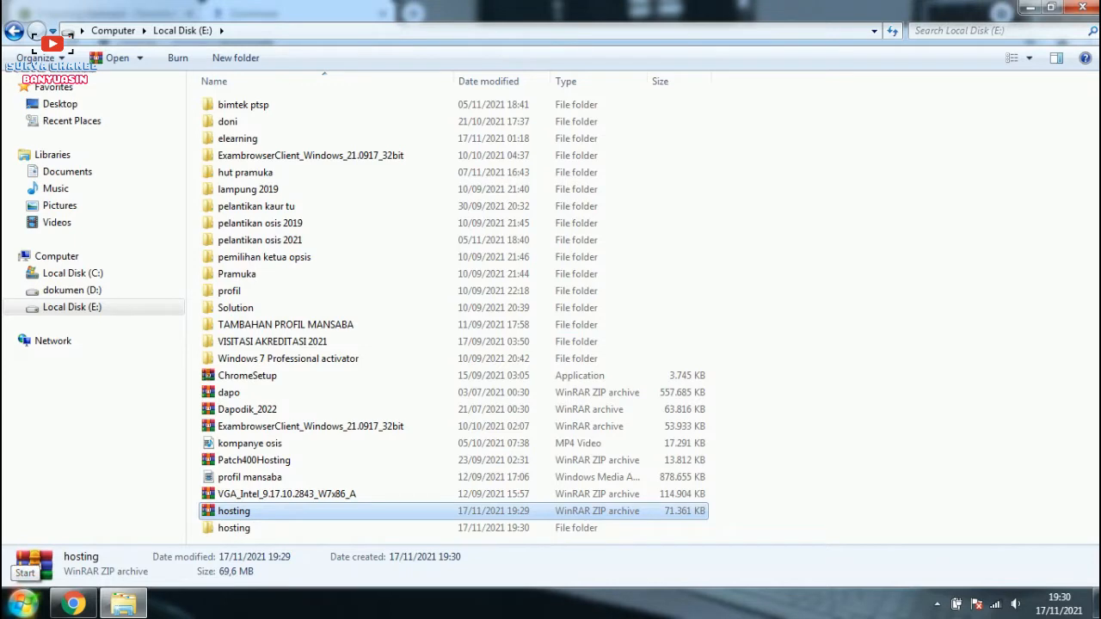
double_click(258, 527)
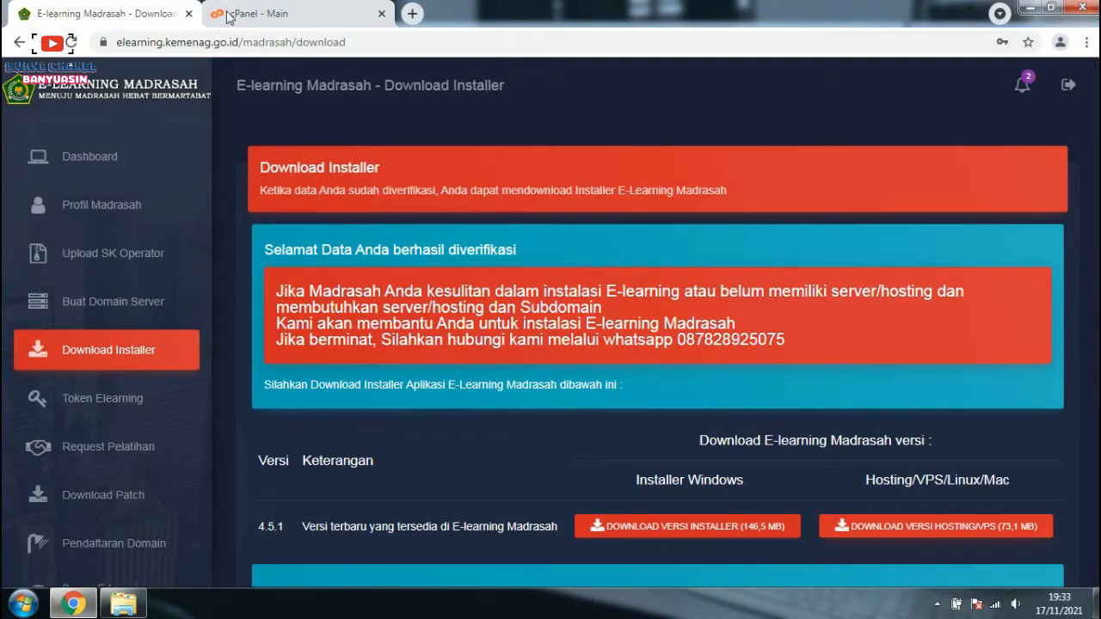
- Create the daring subdomain in cPanel with document root public_html/daring
left_click(265, 15)
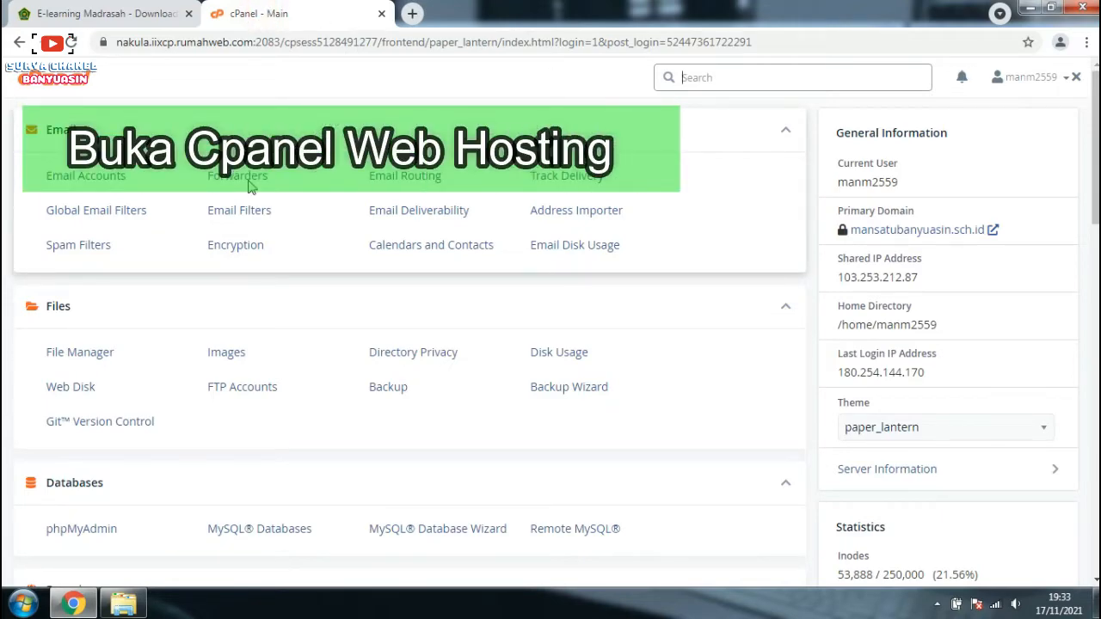
scroll(147, 302, "down", 2)
scroll(147, 302, "down", 1)
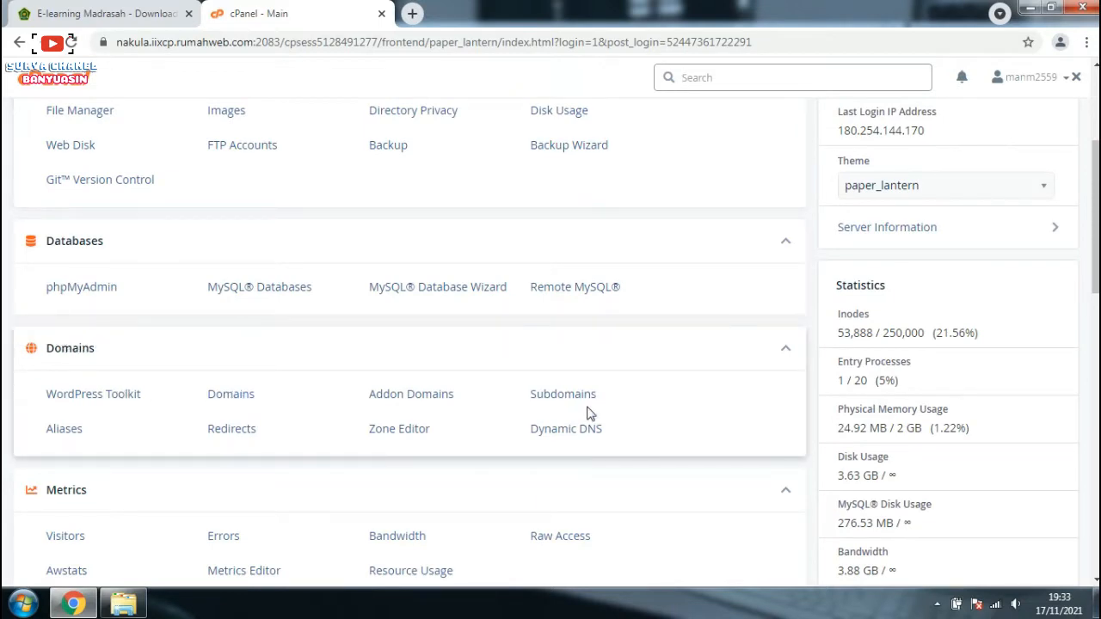
left_click(548, 395)
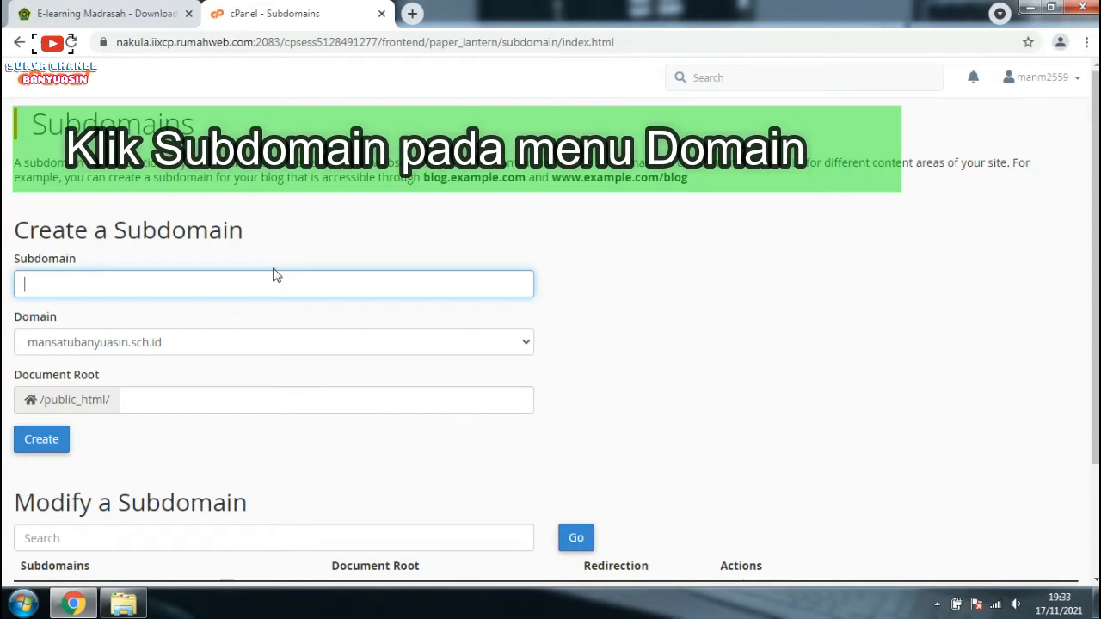
scroll(619, 369, "down", 2)
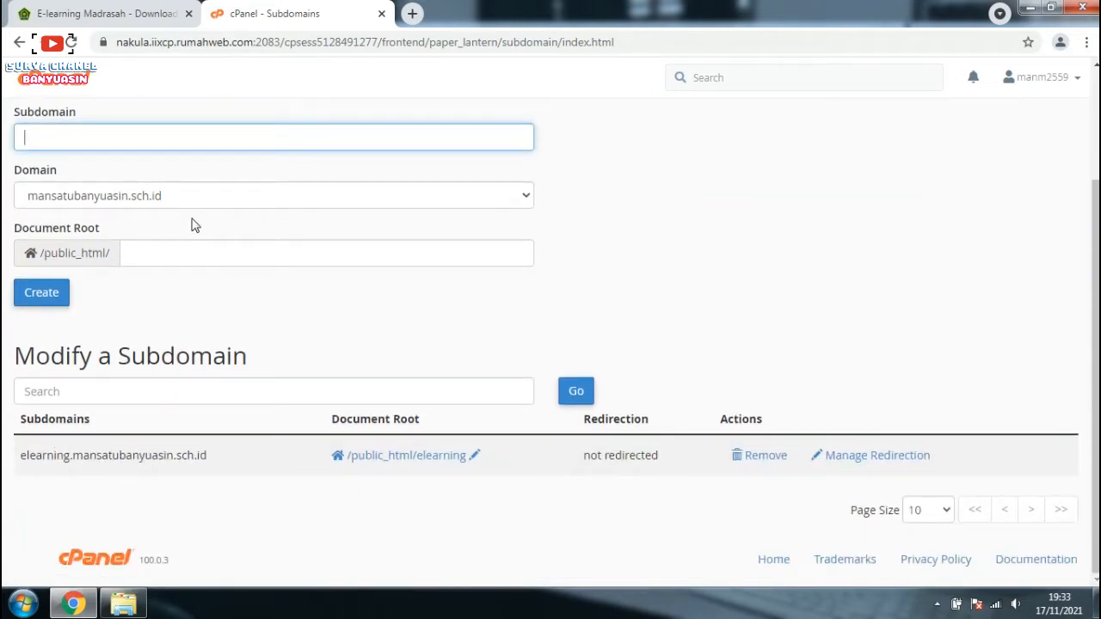
type("ing")
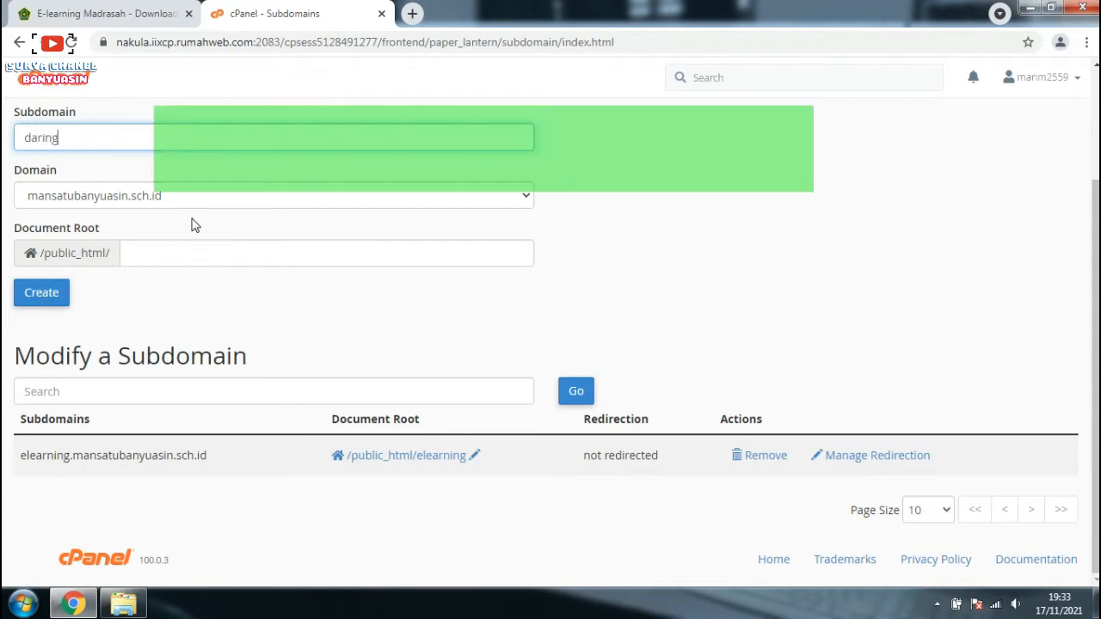
left_click(164, 255)
left_click(39, 299)
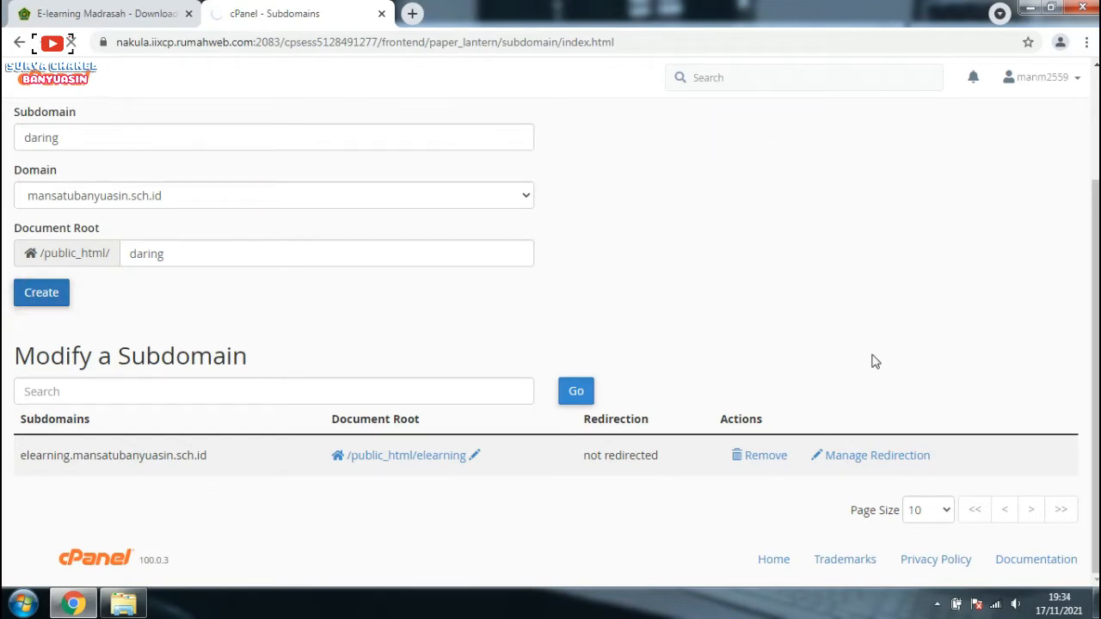
- Open the /public_html/daring document root in File Manager from the subdomain list
scroll(736, 376, "up", 2)
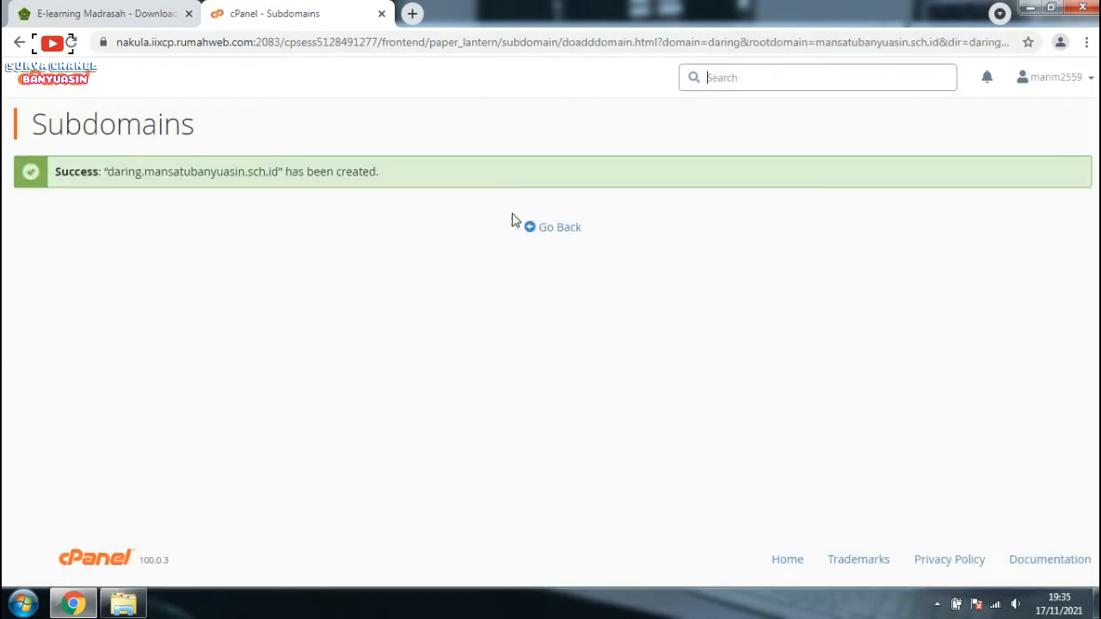
left_click(555, 236)
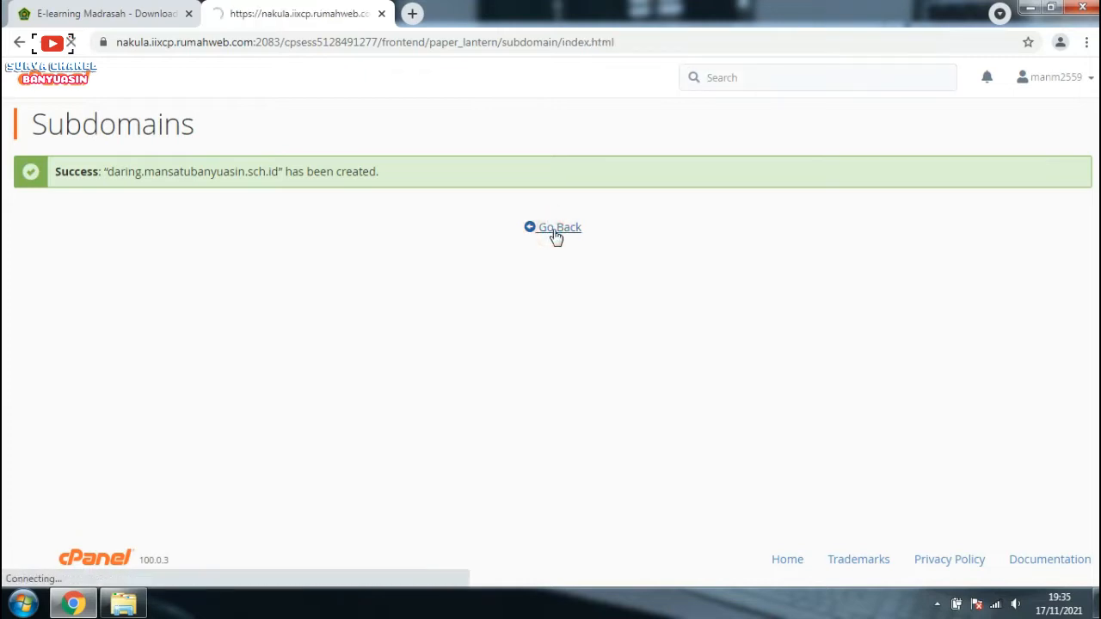
scroll(221, 326, "down", 3)
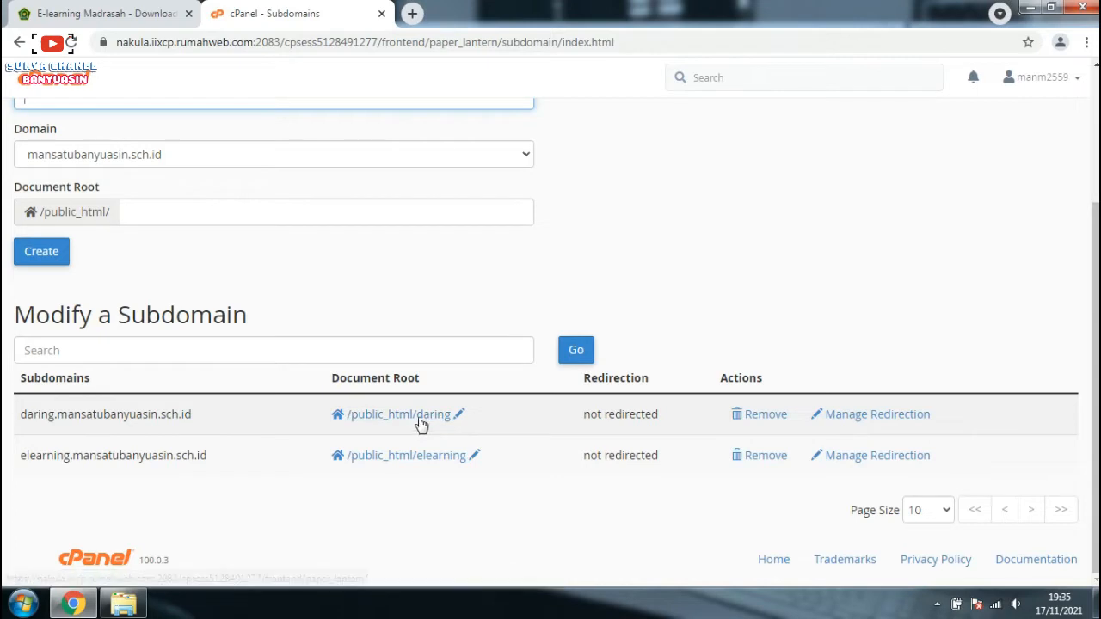
left_click(419, 418)
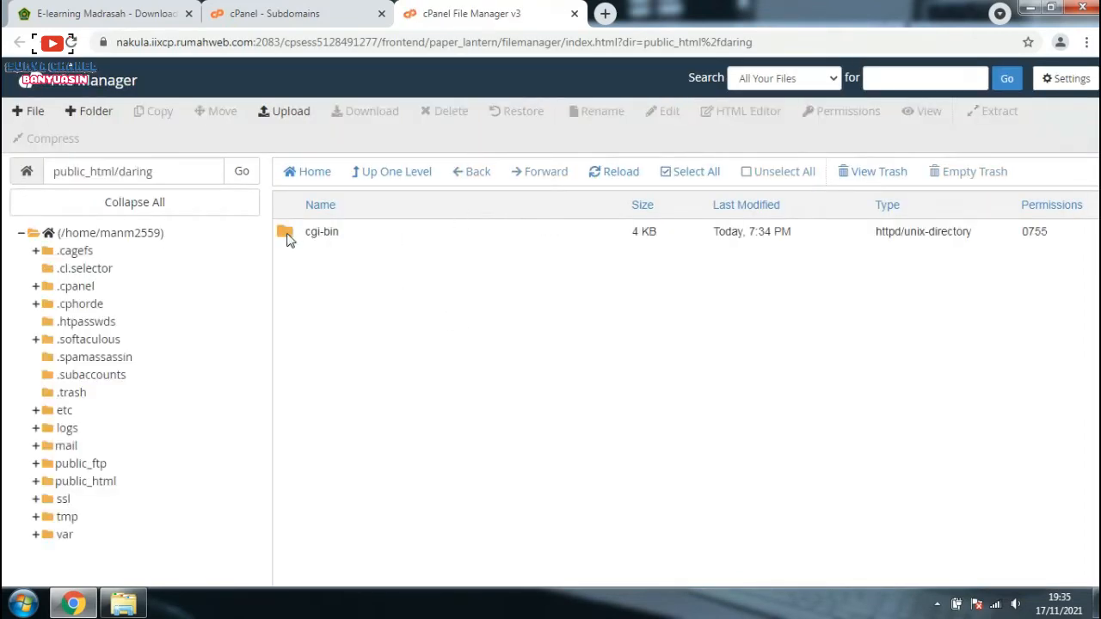
- Delete the cgi-bin folder from public_html/daring, skipping the trash
left_click(287, 238)
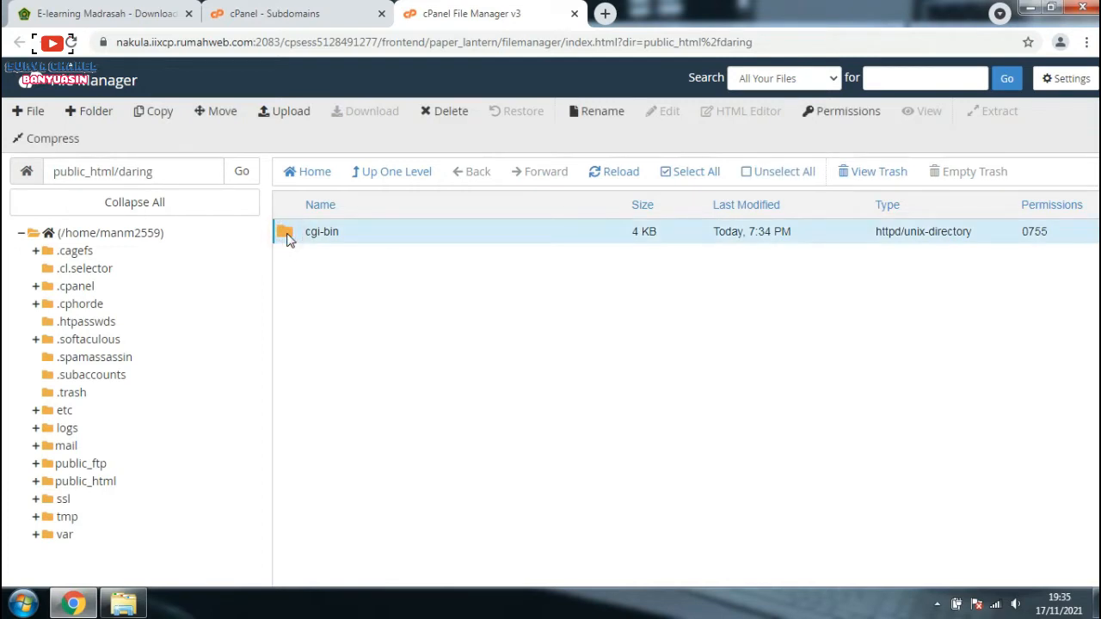
left_click(447, 113)
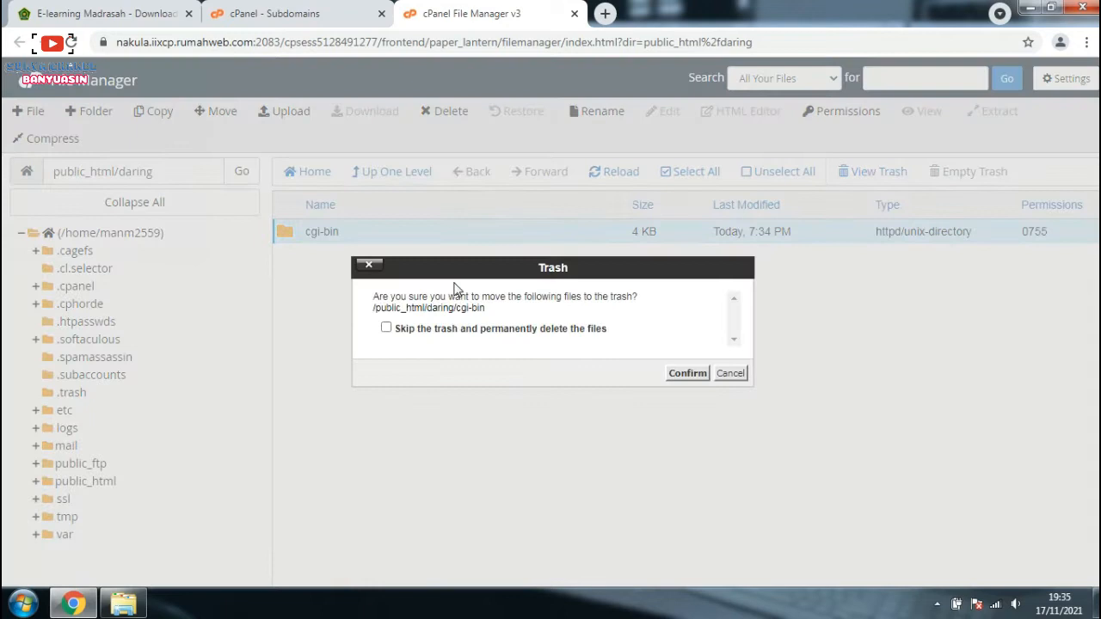
left_click(386, 328)
left_click(680, 375)
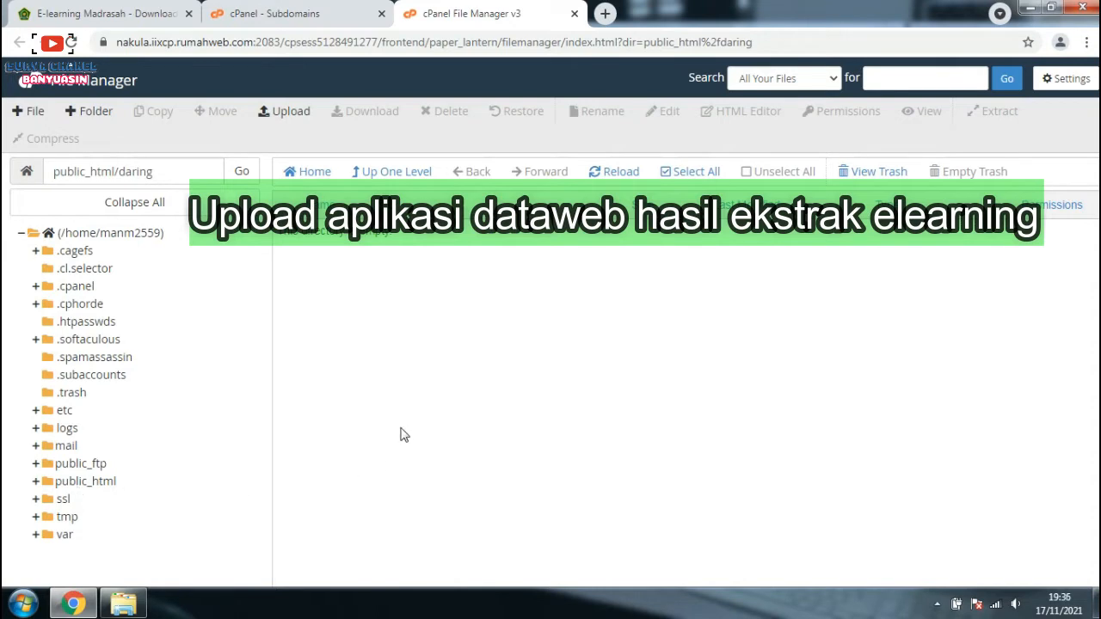
- Upload dataweb.zip from E:\hosting into public_html/daring
left_click(288, 119)
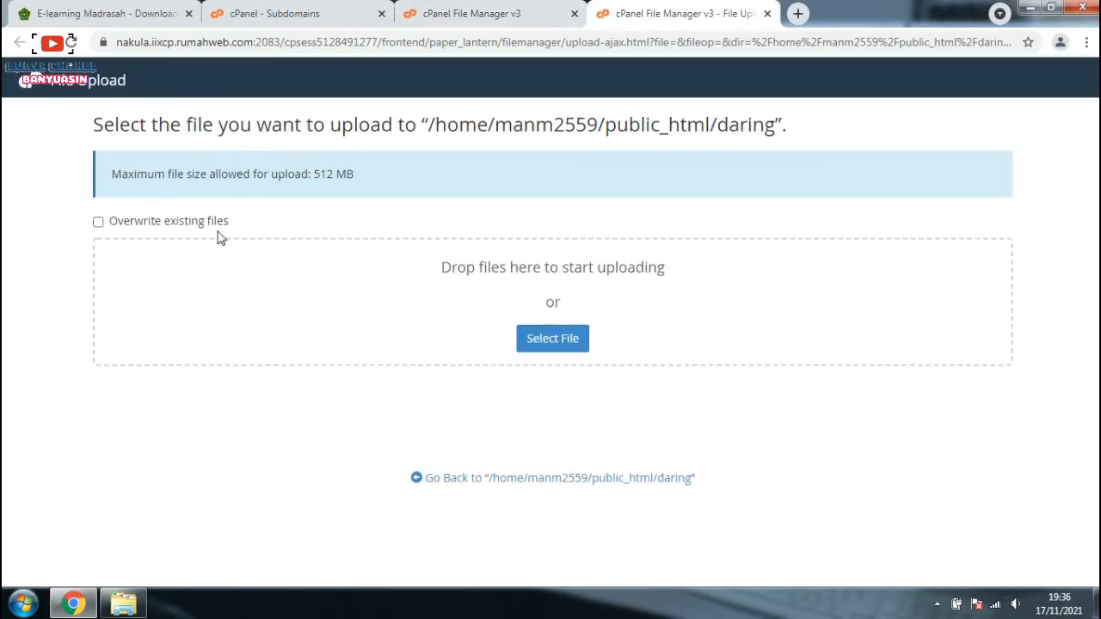
left_click(532, 342)
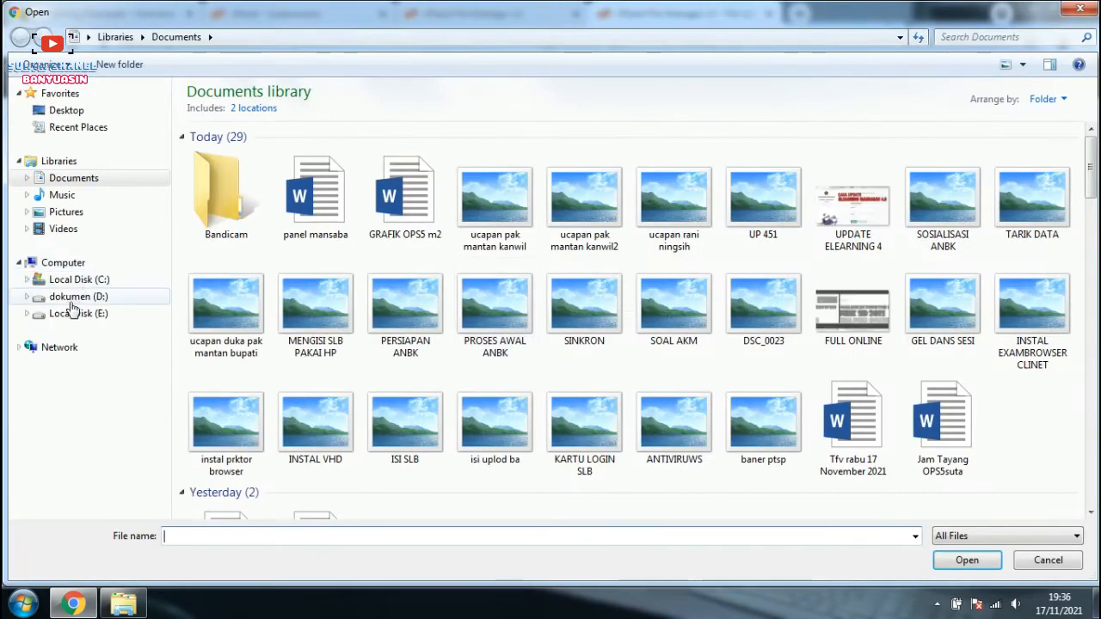
left_click(76, 315)
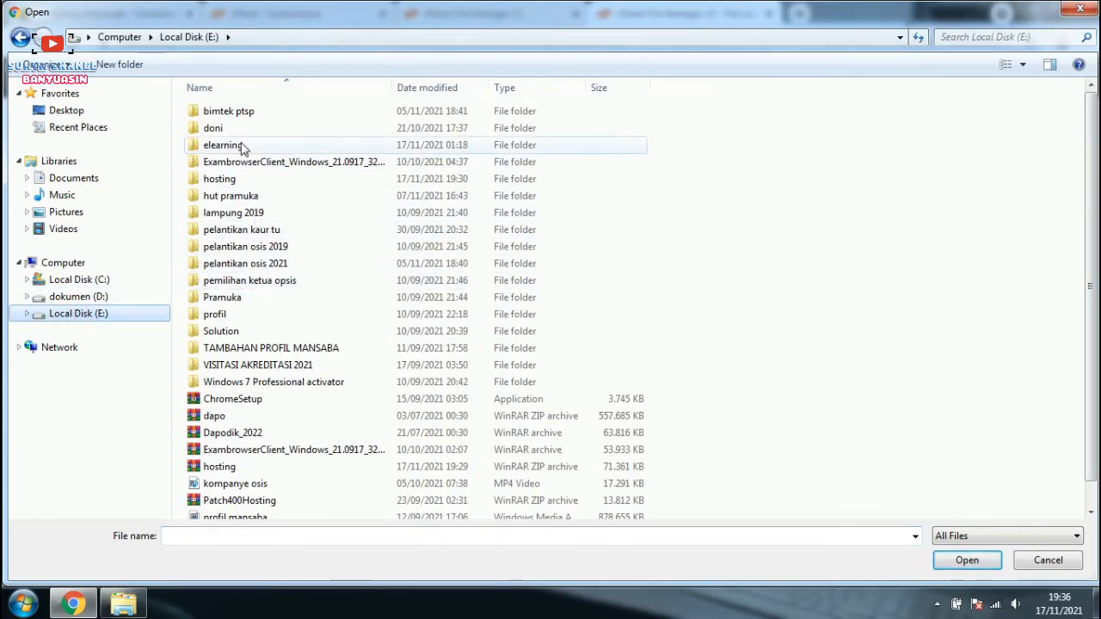
left_click(242, 147)
scroll(244, 250, "down", 1)
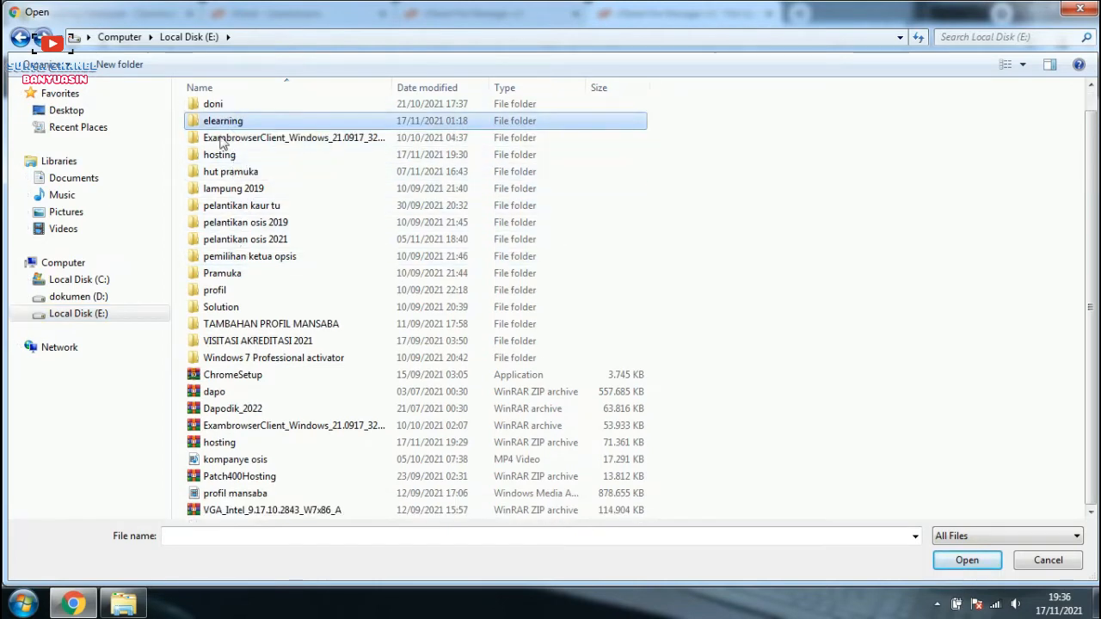
double_click(216, 156)
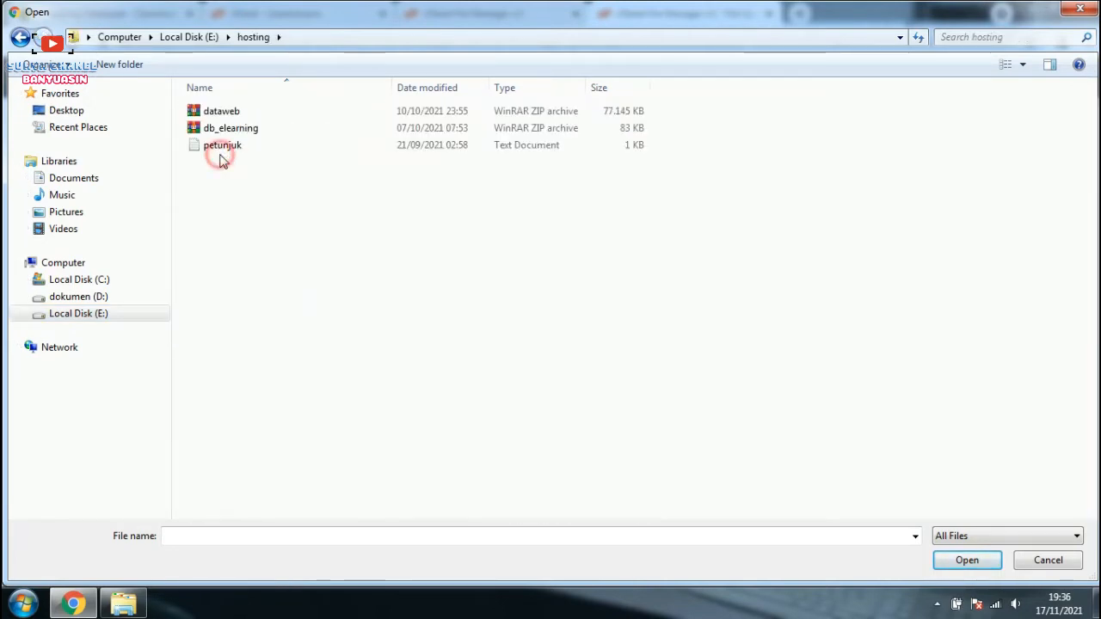
left_click(244, 114)
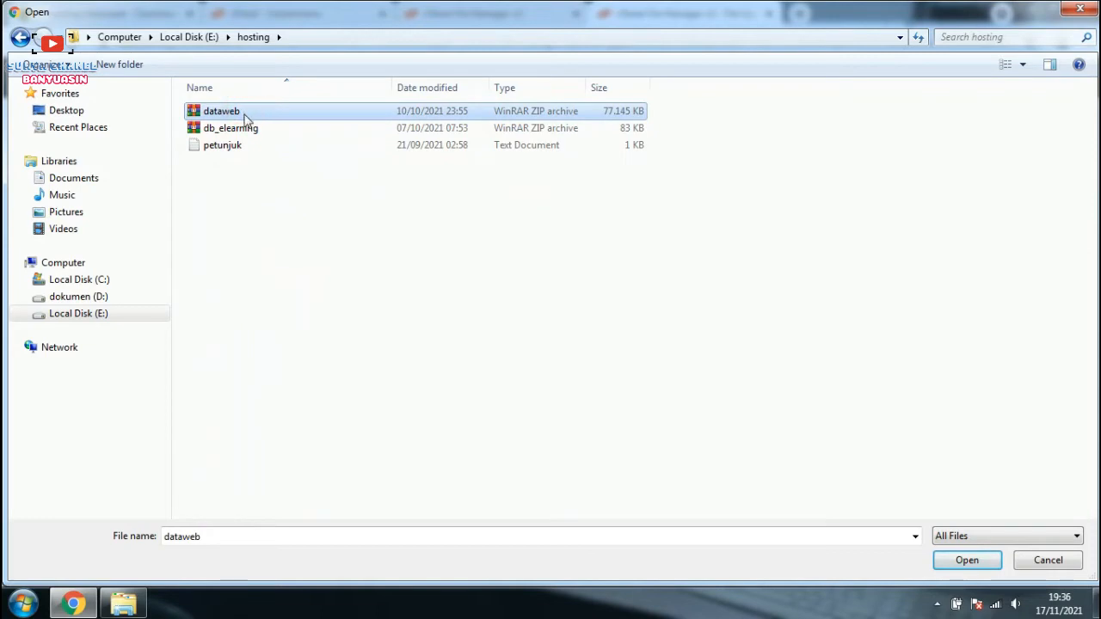
left_click(964, 560)
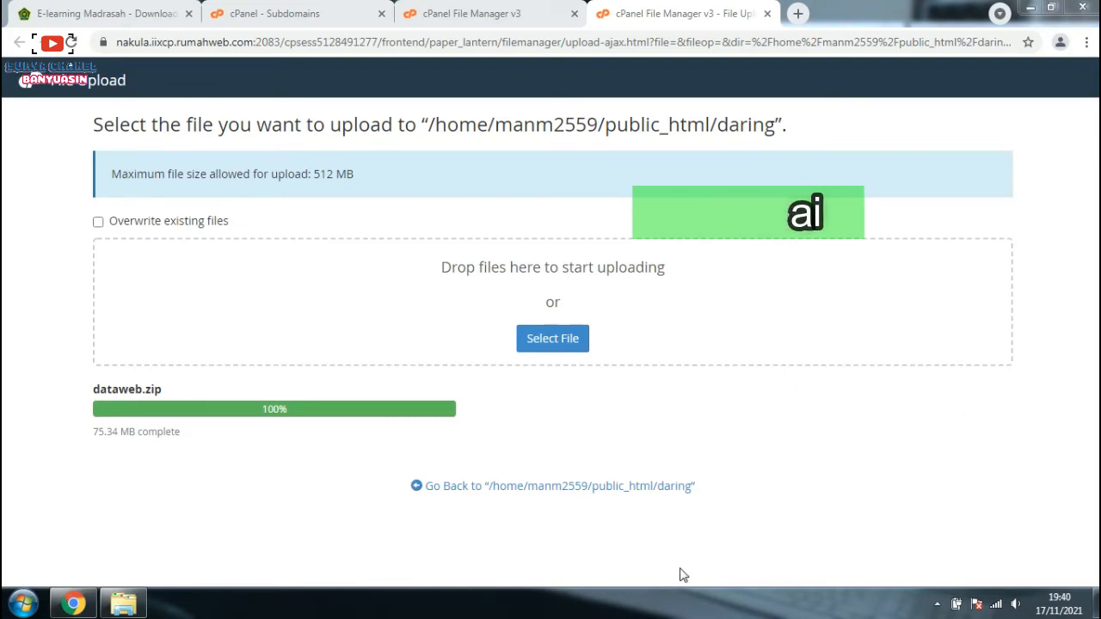
- Extract dataweb.zip into public_html/daring and close the Extraction Results dialog
left_click(556, 486)
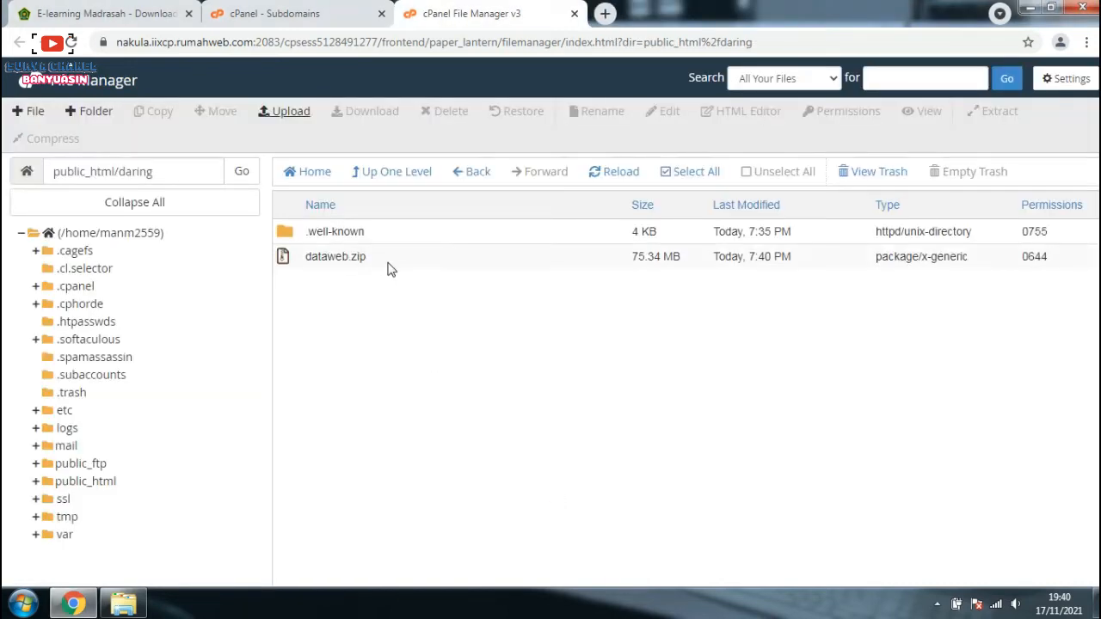
left_click(367, 258)
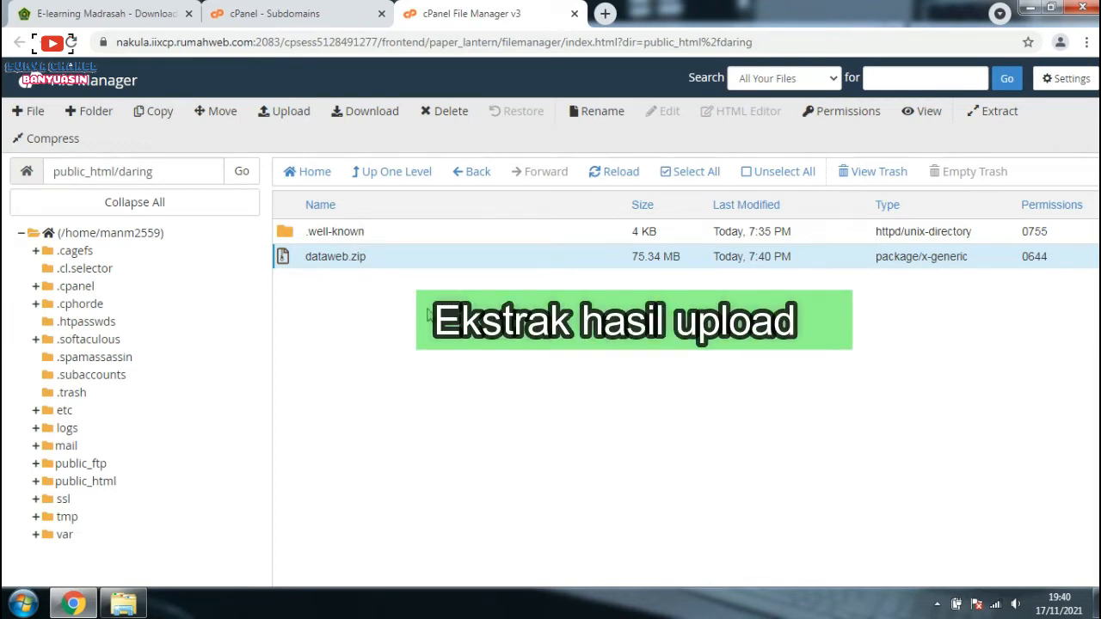
right_click(371, 259)
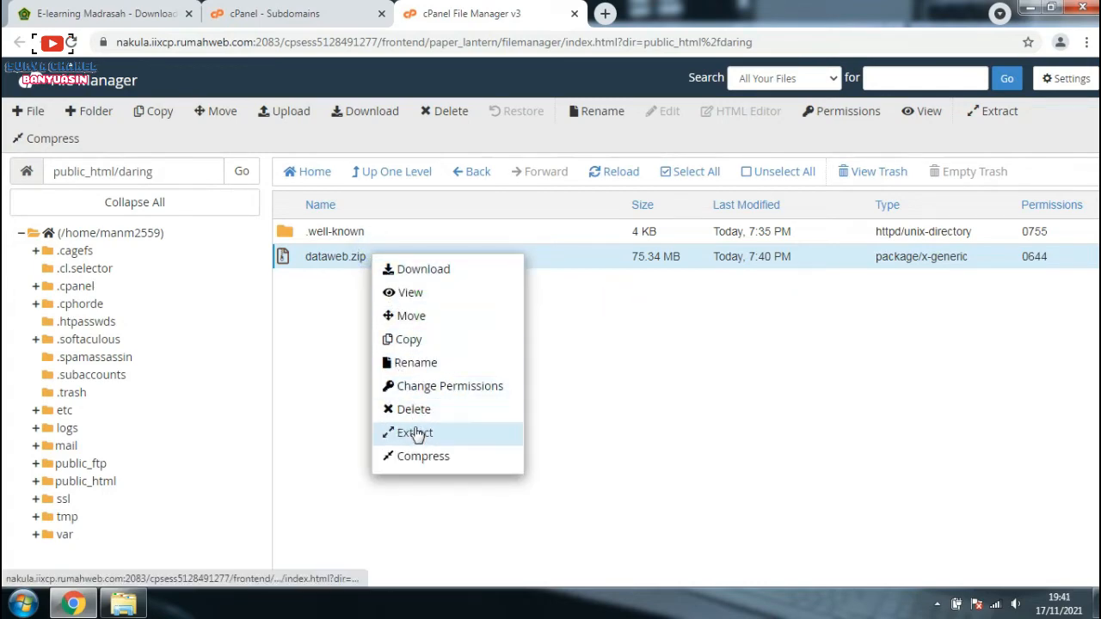
left_click(416, 433)
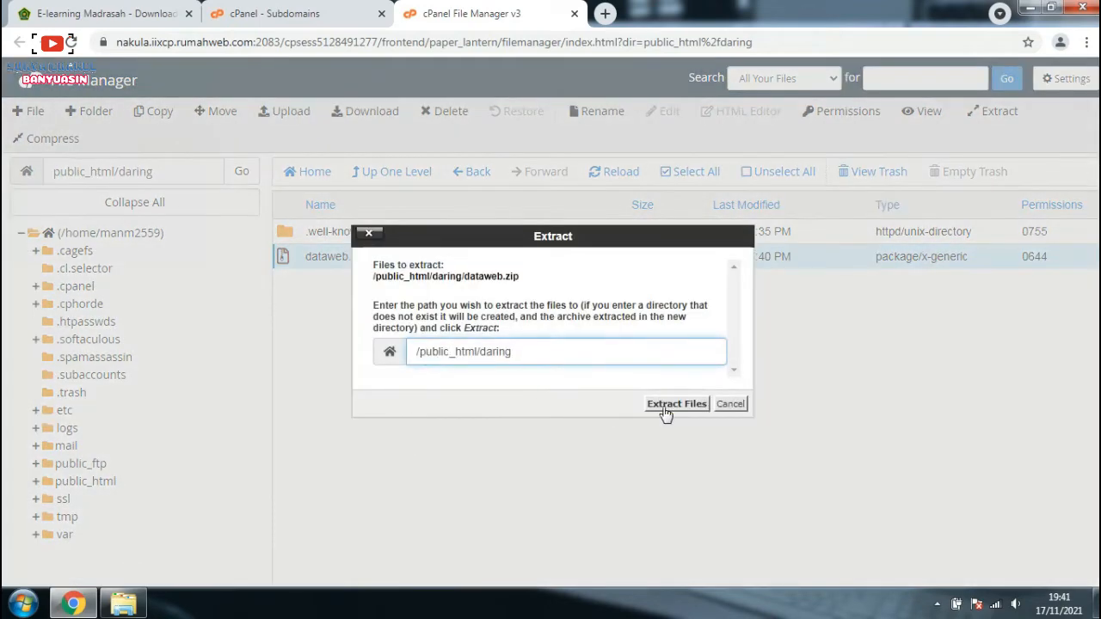
left_click(672, 405)
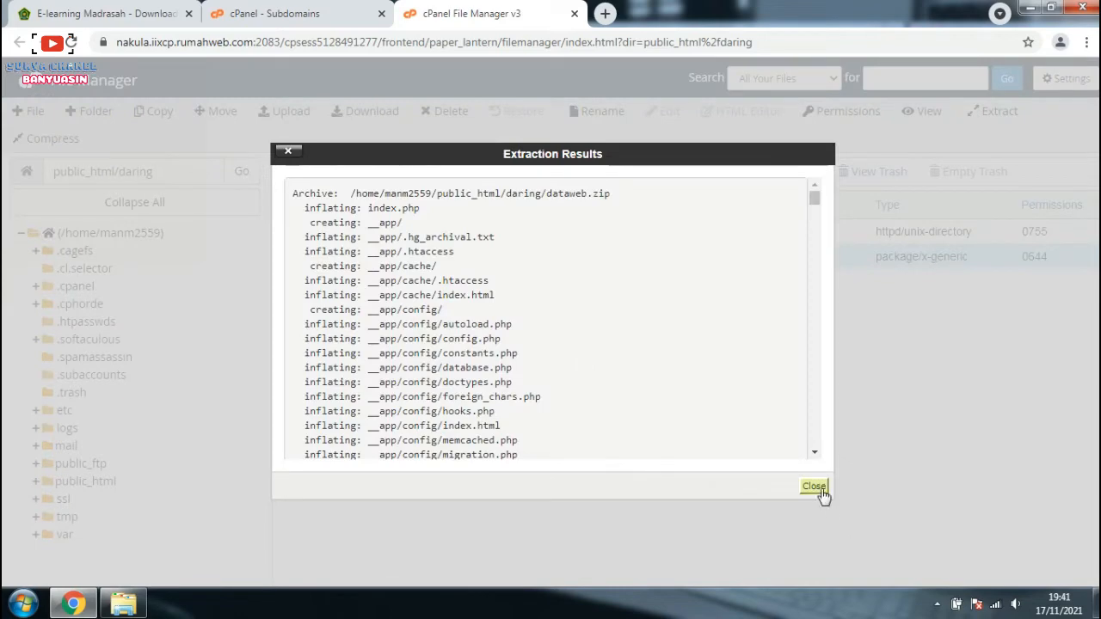
left_click(813, 487)
left_click(71, 42)
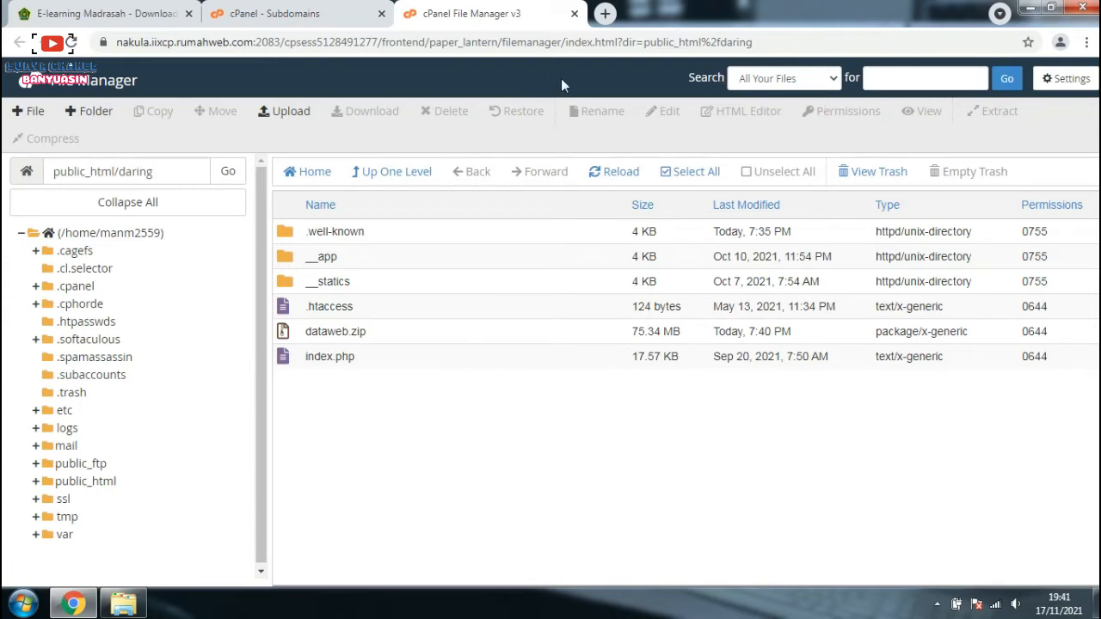
- Disable Character Encoding Verification Dialogs in File Manager settings and save the preferences
left_click(1064, 78)
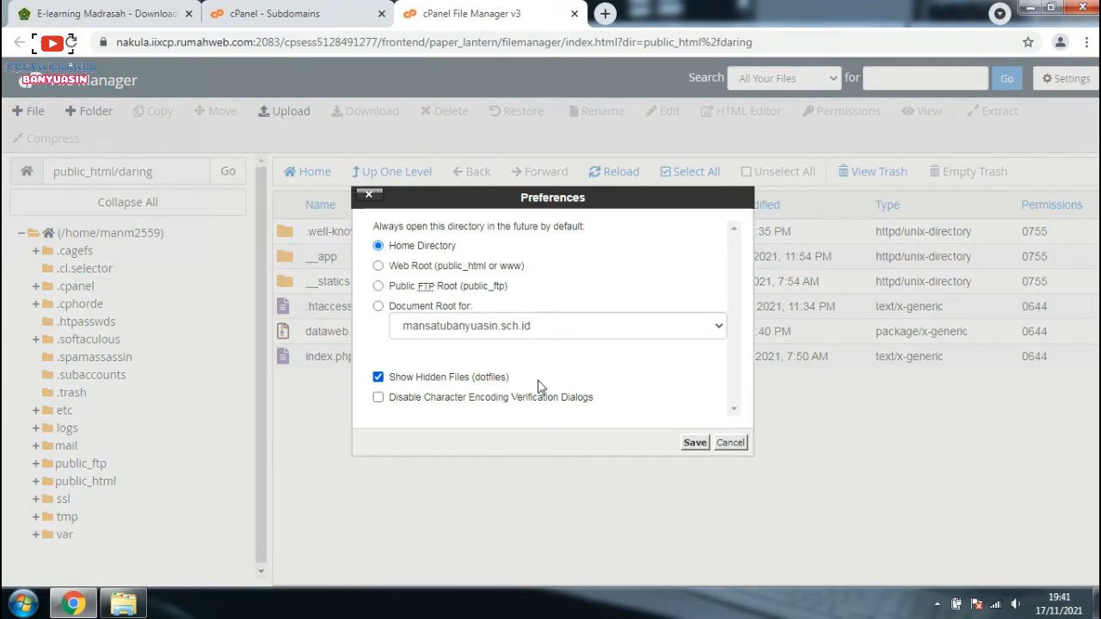
left_click(432, 402)
left_click(695, 442)
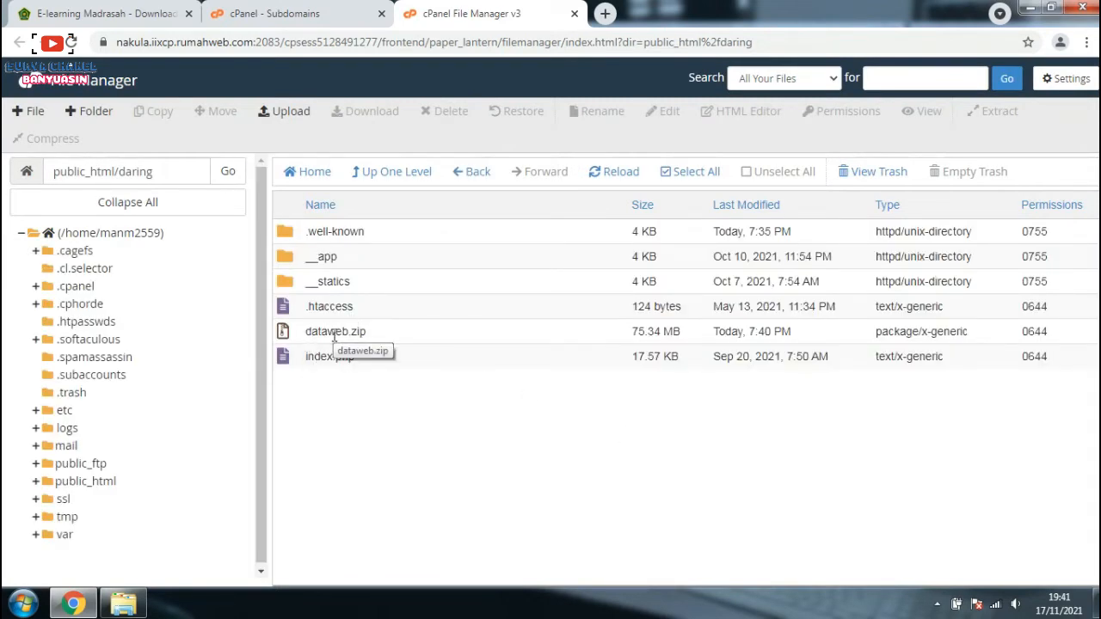
- Permanently delete the dataweb.zip archive from public_html/daring, skipping the trash
left_click(337, 235)
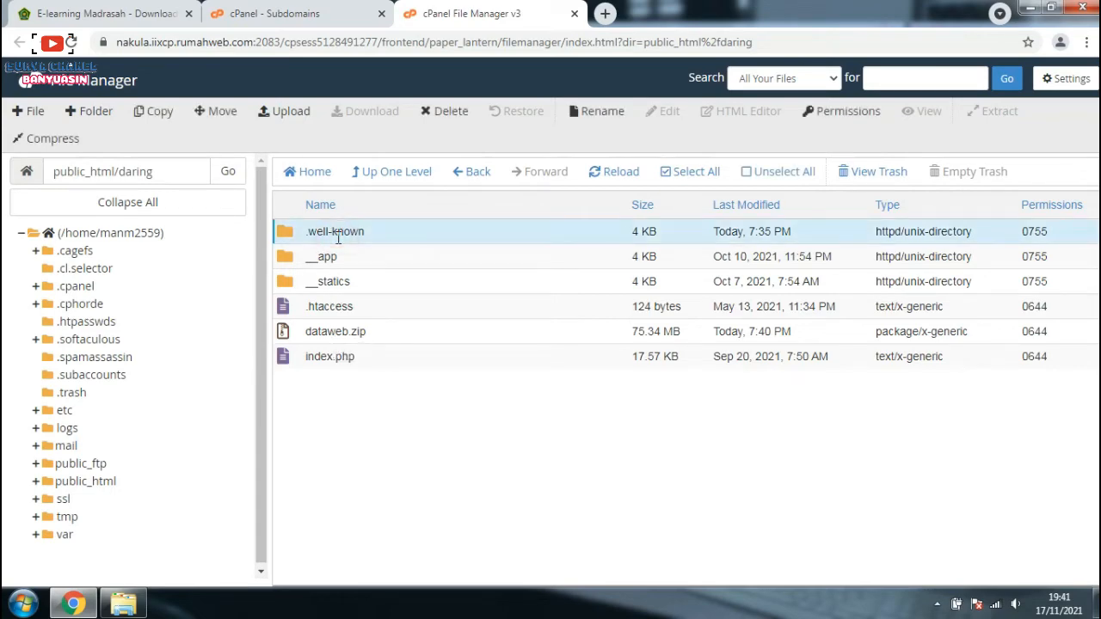
left_click(327, 336)
left_click(437, 118)
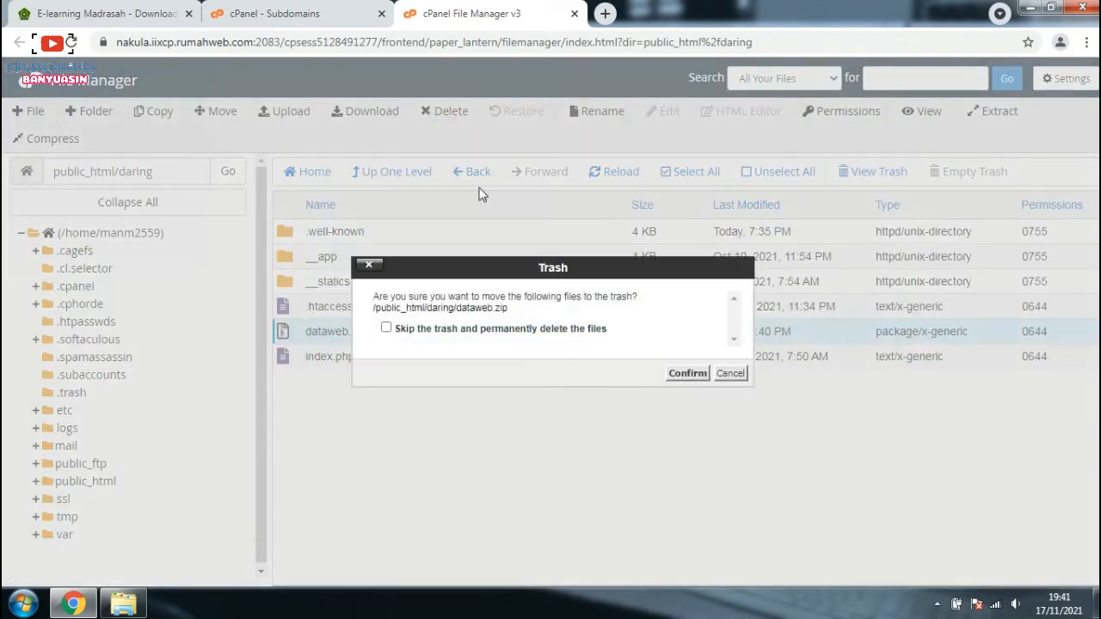
left_click(420, 329)
left_click(688, 373)
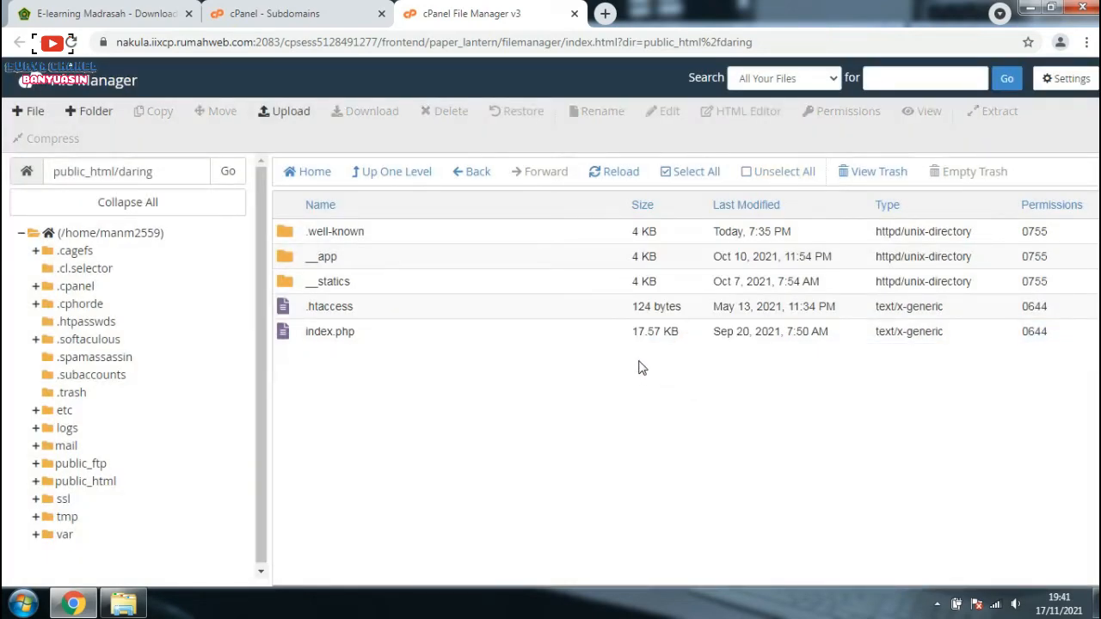
- Permanently delete the .well-known folder, then switch back to the cPanel - Subdomains tab
left_click(344, 229)
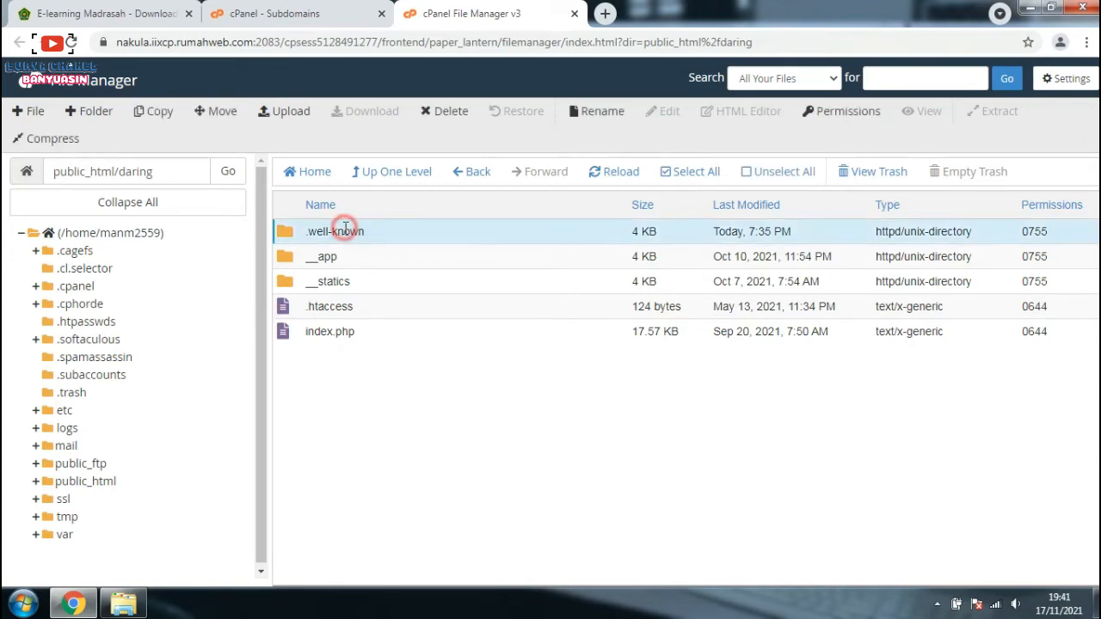
left_click(445, 112)
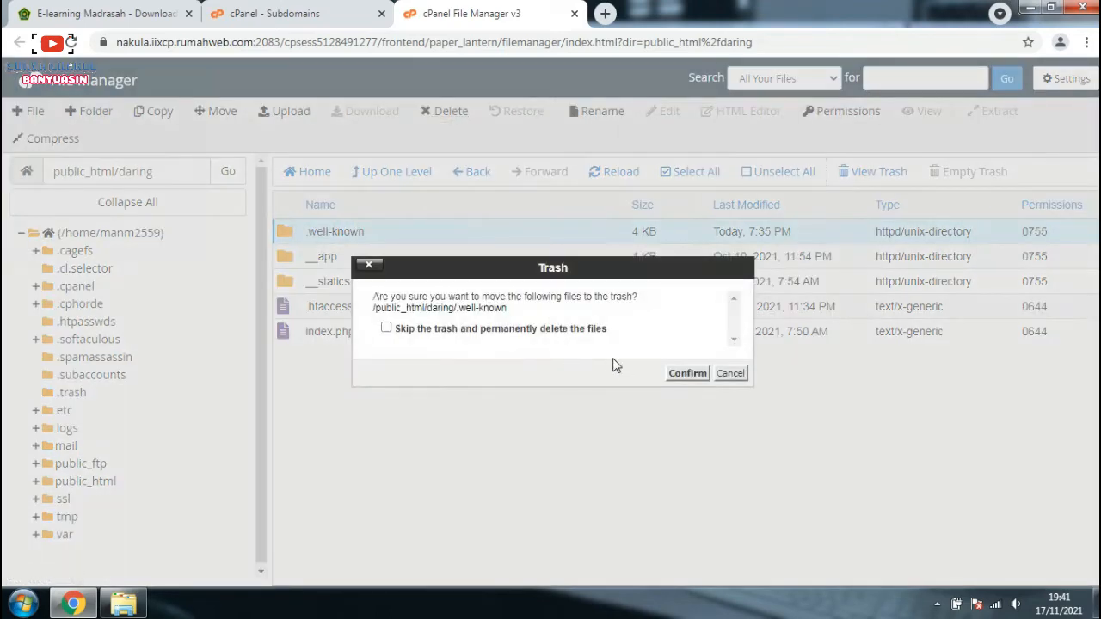
left_click(513, 333)
left_click(686, 374)
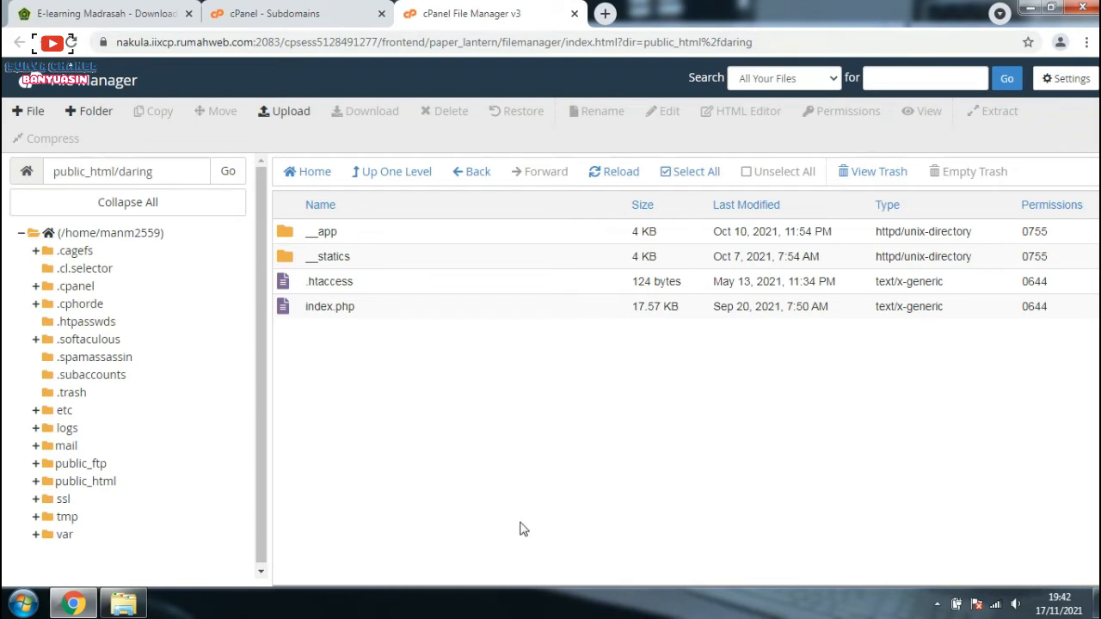
left_click(249, 7)
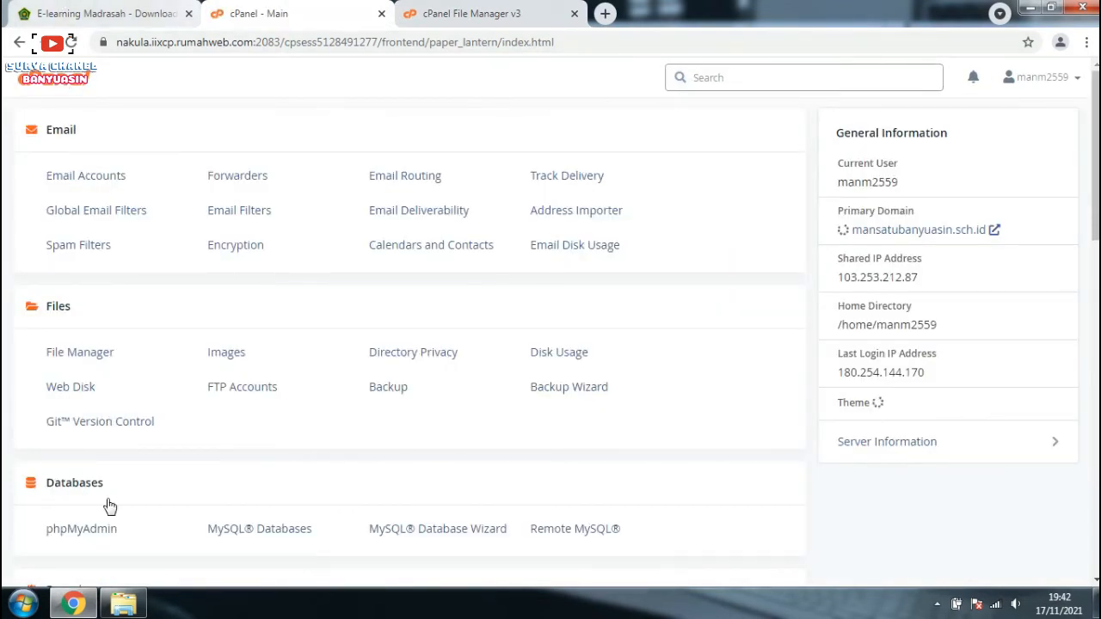
- Scroll down to the Databases section of cPanel home and open MySQL Databases
scroll(168, 420, "down", 1)
scroll(167, 421, "down", 2)
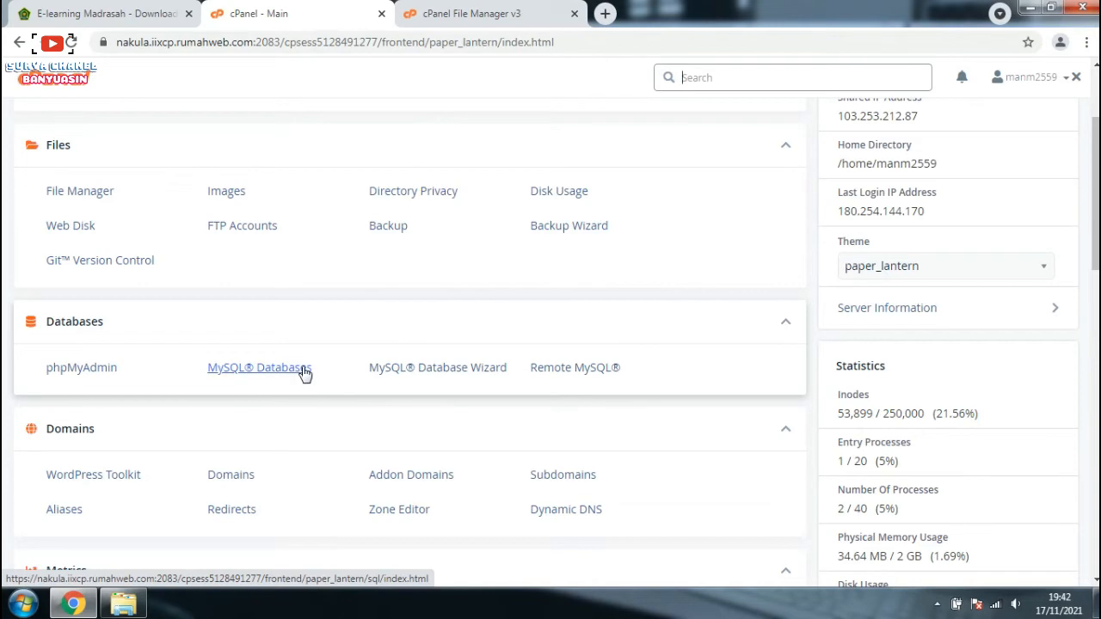
left_click(232, 368)
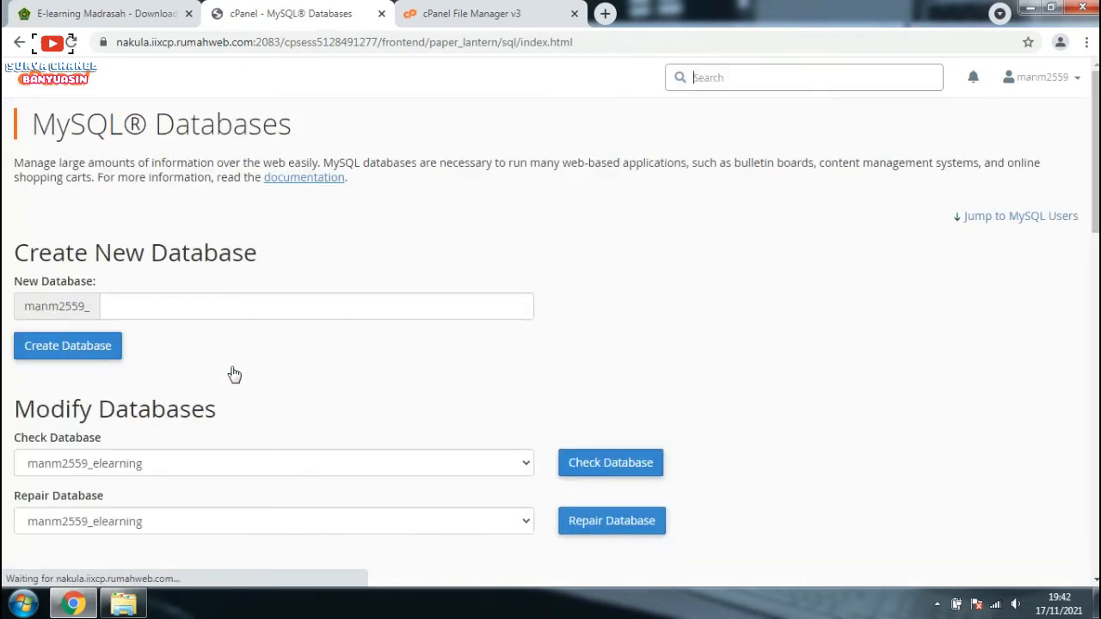
- Create a new database named 'daring', which cPanel saves as manm2559_daring
scroll(248, 359, "down", 1)
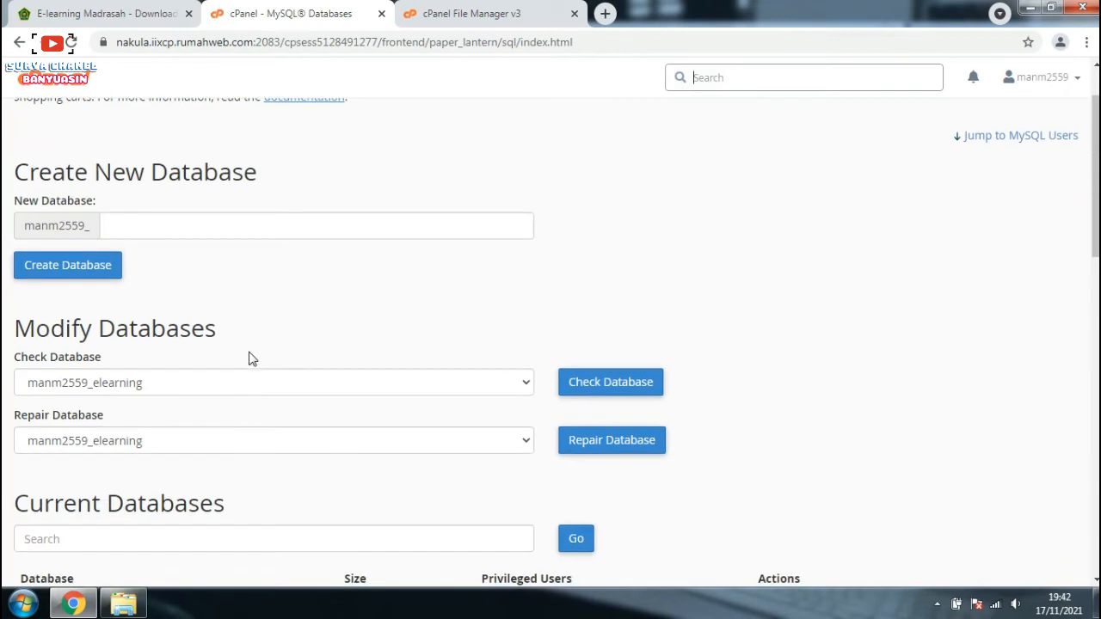
left_click(237, 225)
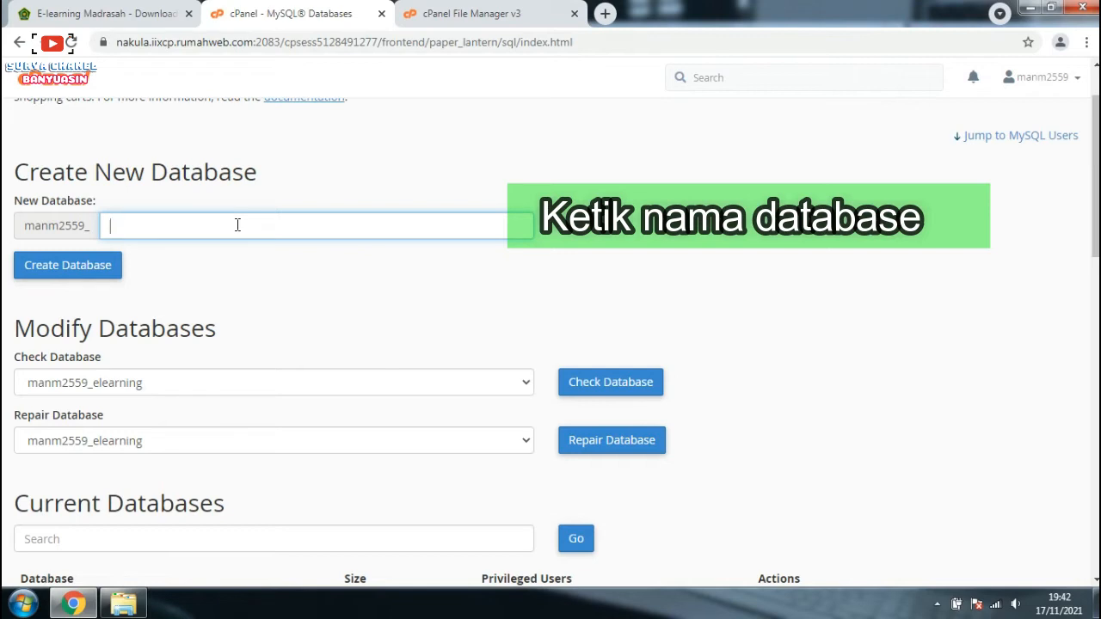
type("daring")
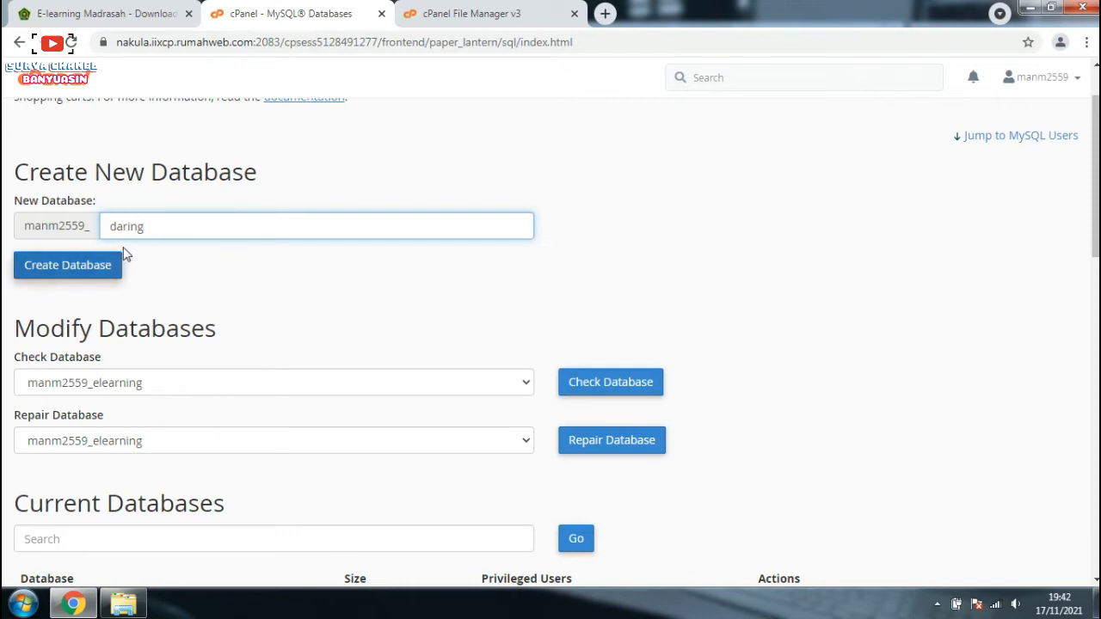
left_click(73, 274)
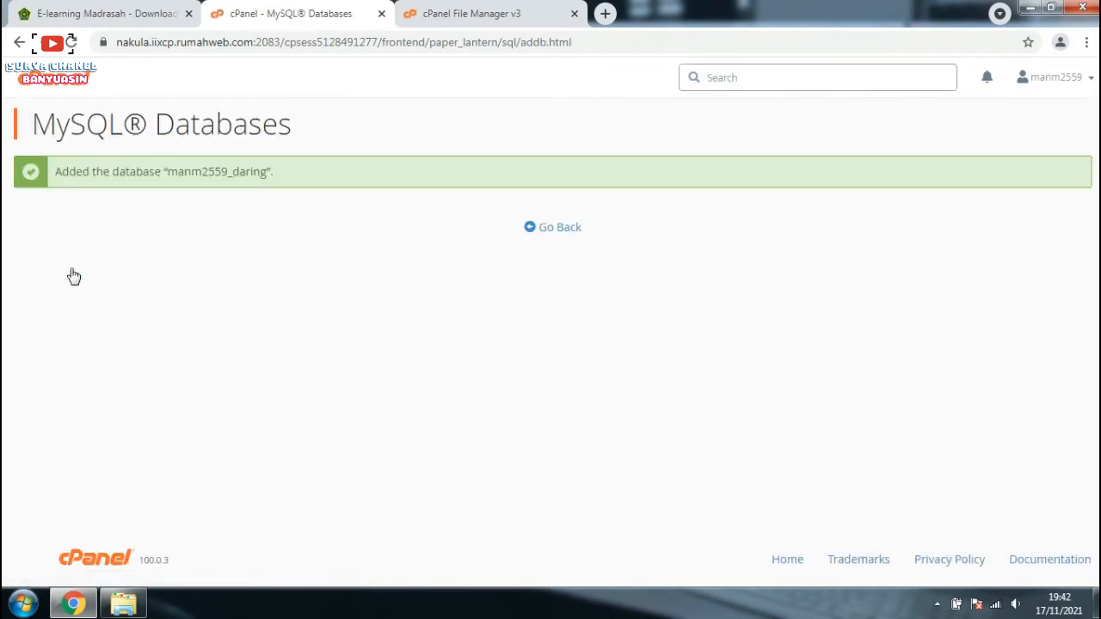
- Go back to the MySQL Databases list and scroll past Current Databases to Add New User
left_click(546, 228)
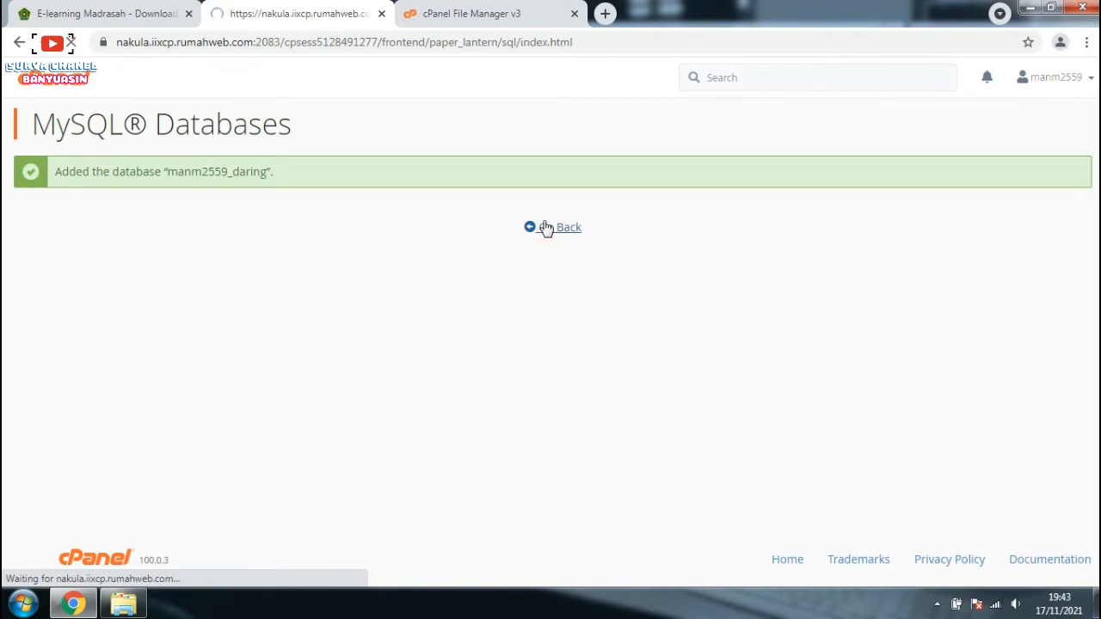
scroll(555, 258, "down", 1)
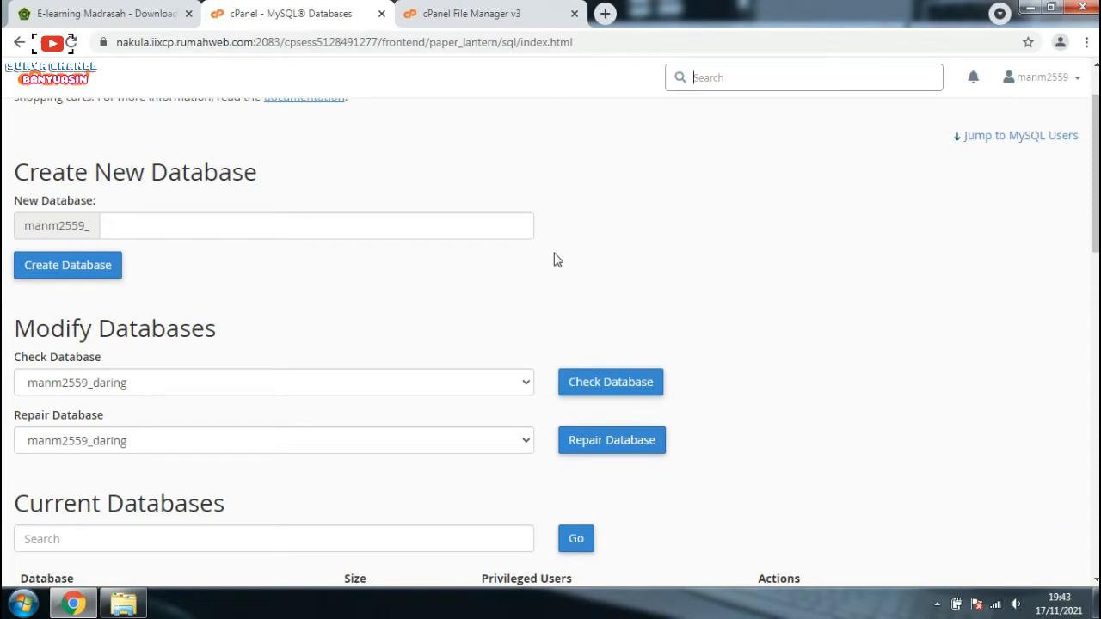
left_click(225, 271)
scroll(228, 275, "down", 3)
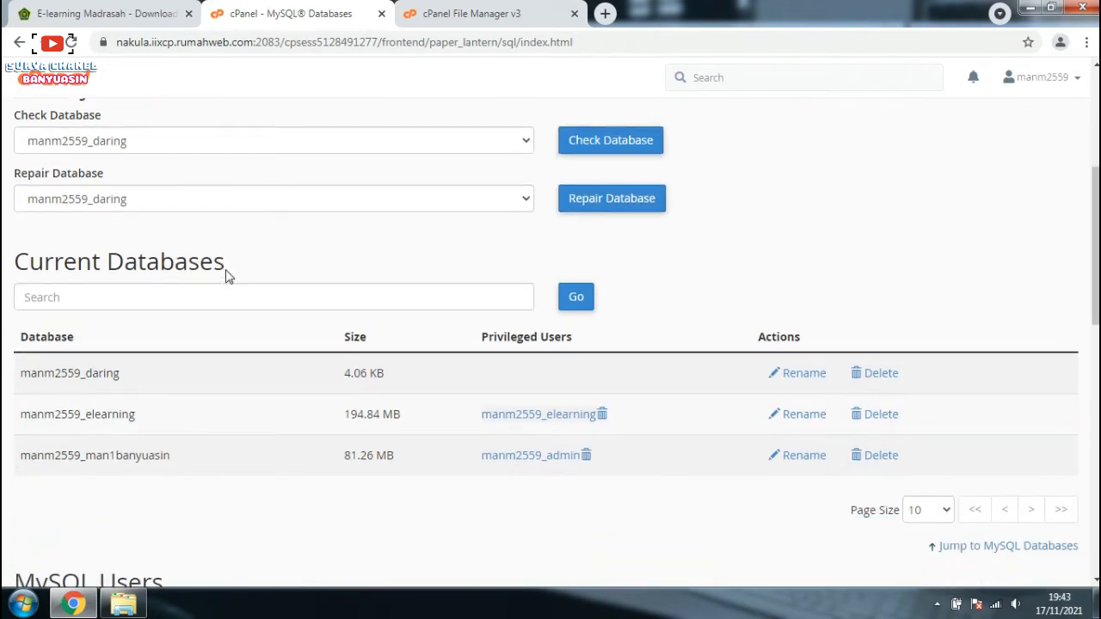
scroll(228, 275, "down", 1)
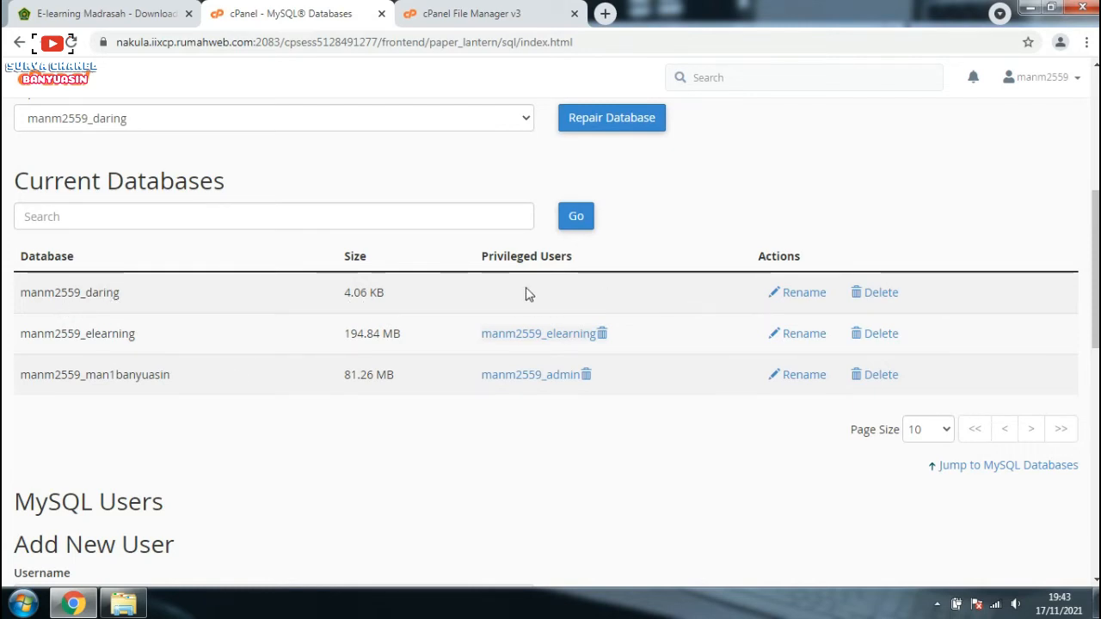
scroll(311, 343, "down", 2)
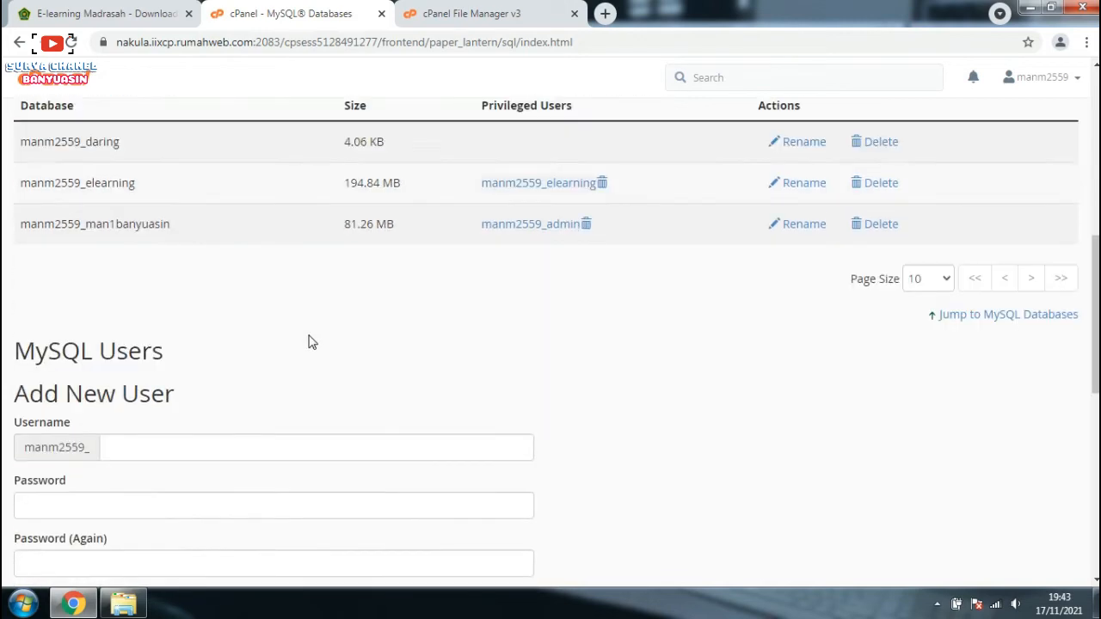
- Create MySQL user 'daring' with a Very Strong password entered twice
scroll(258, 344, "down", 1)
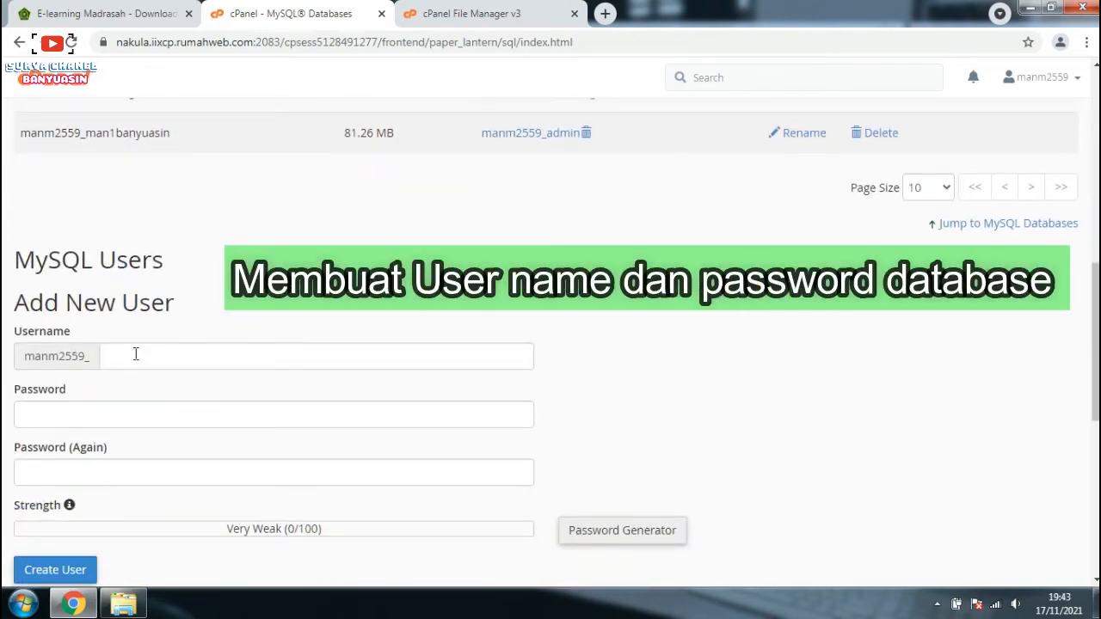
left_click(135, 354)
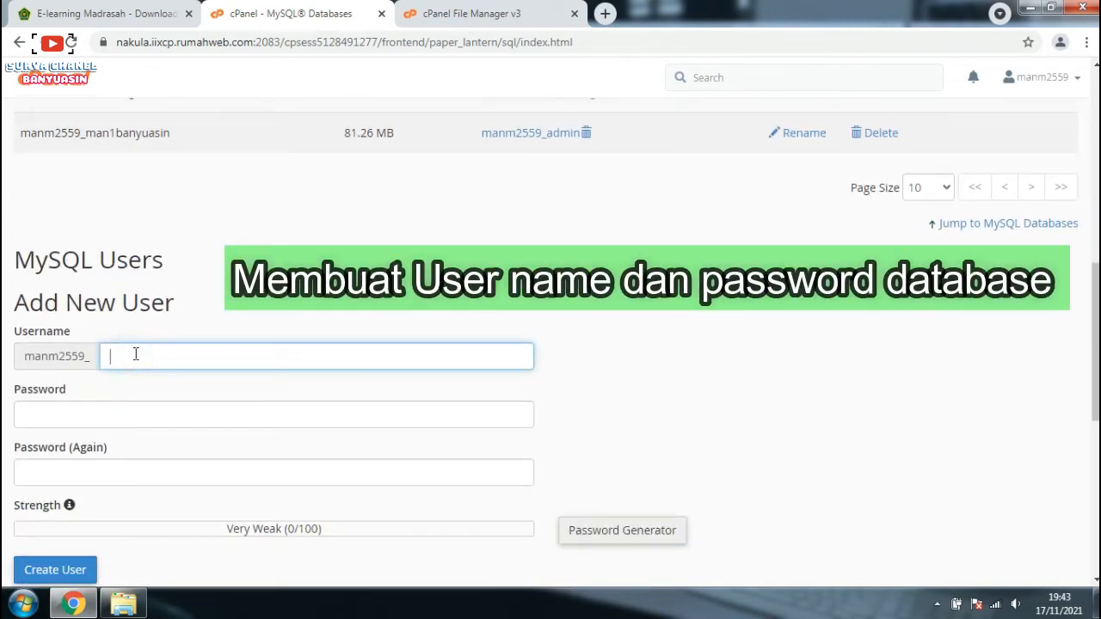
type("daring")
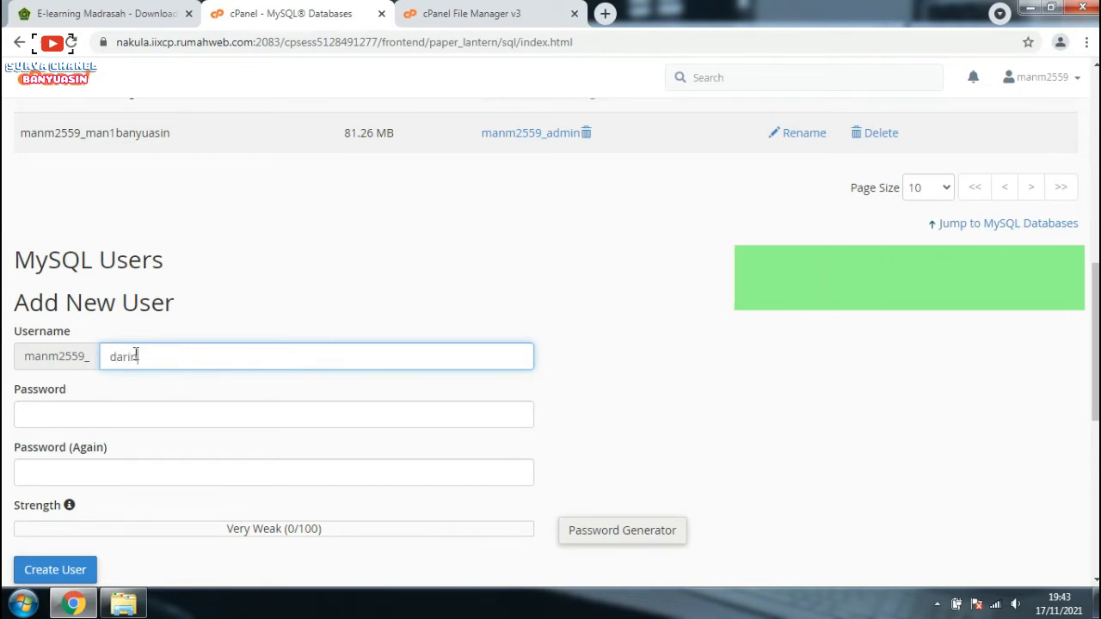
left_click(134, 414)
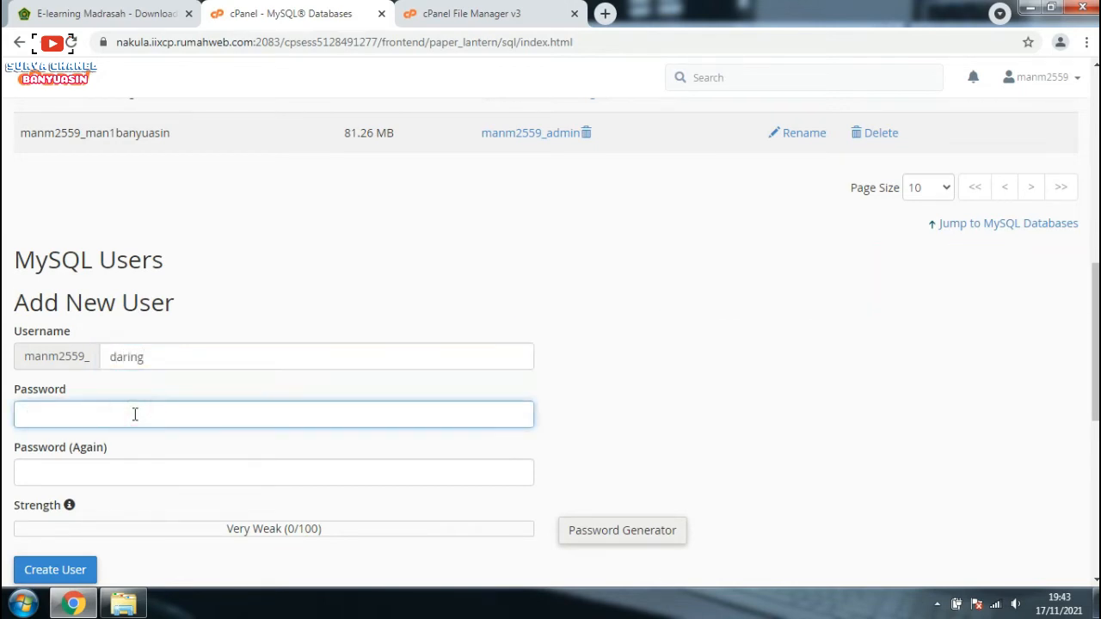
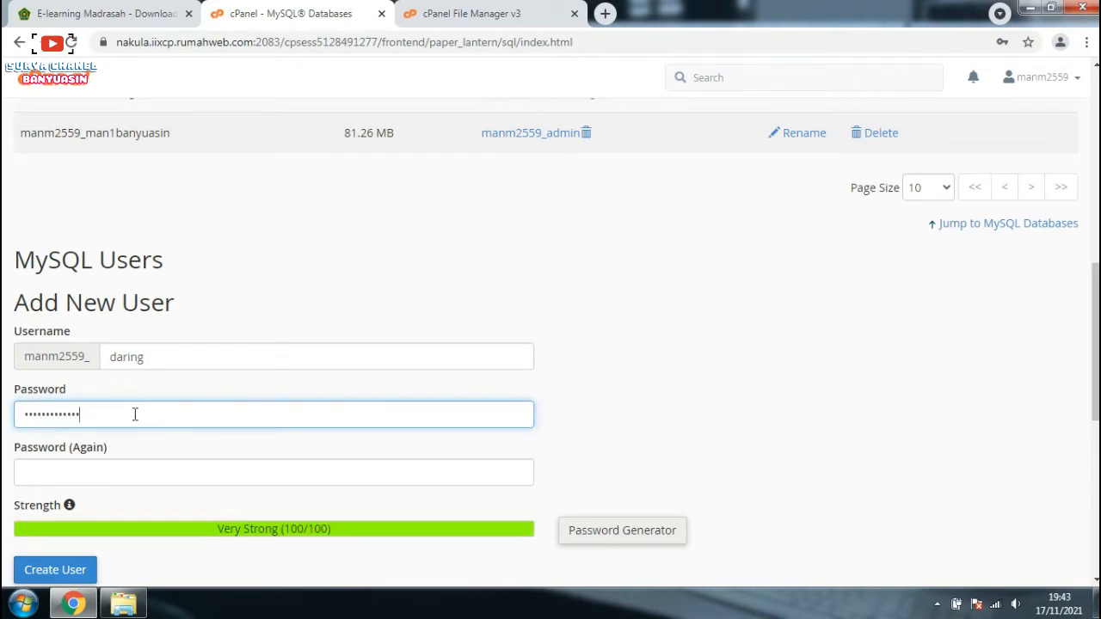
left_click(139, 475)
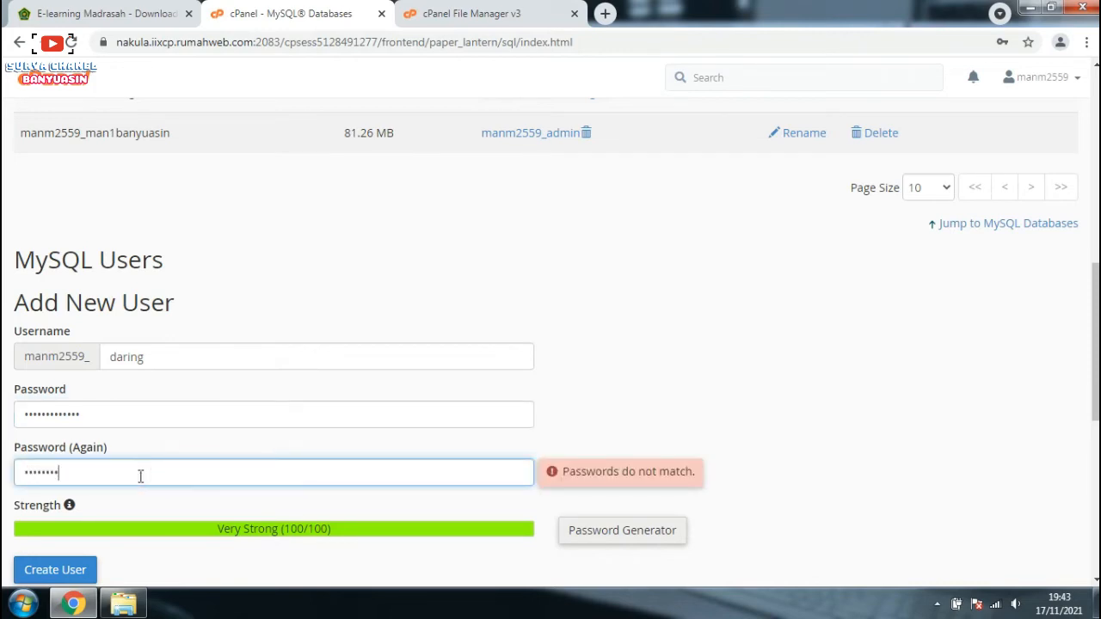
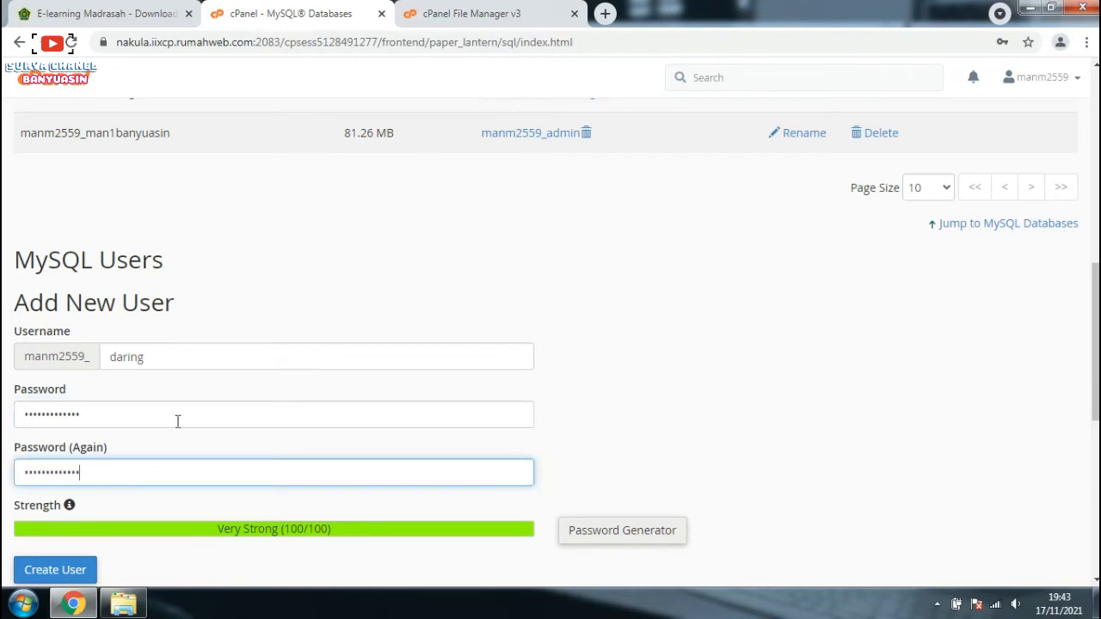
scroll(181, 421, "down", 1)
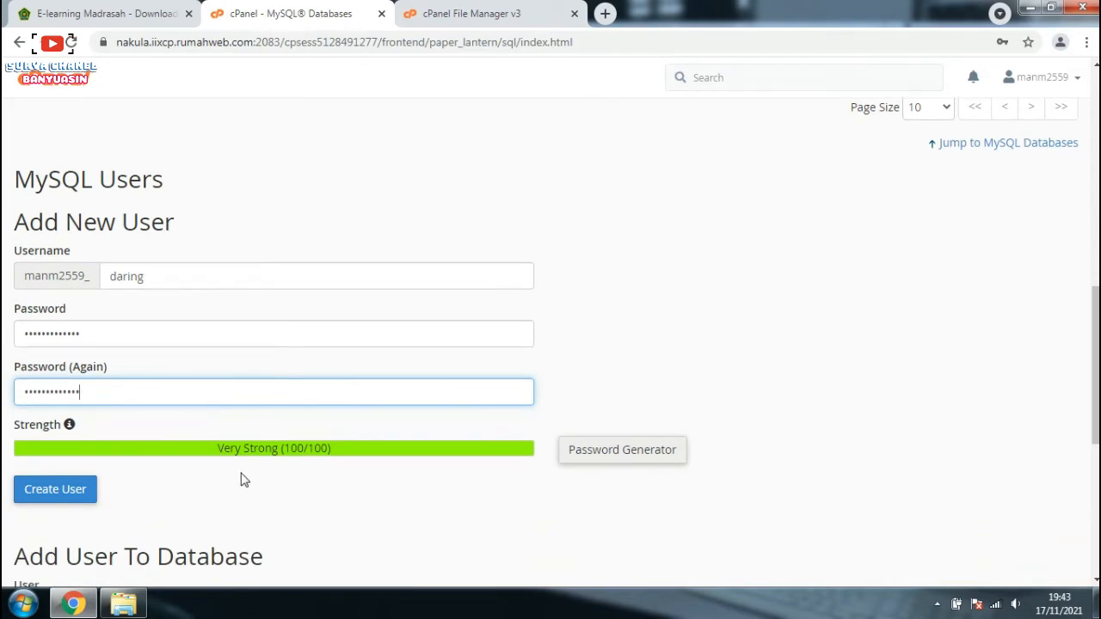
scroll(244, 479, "down", 1)
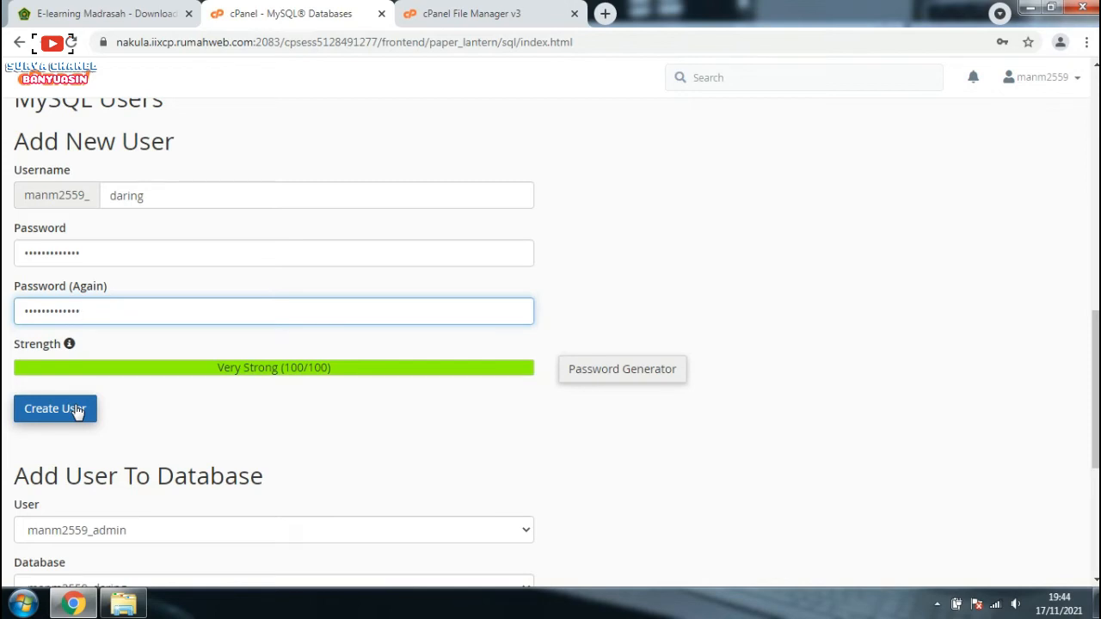
left_click(76, 409)
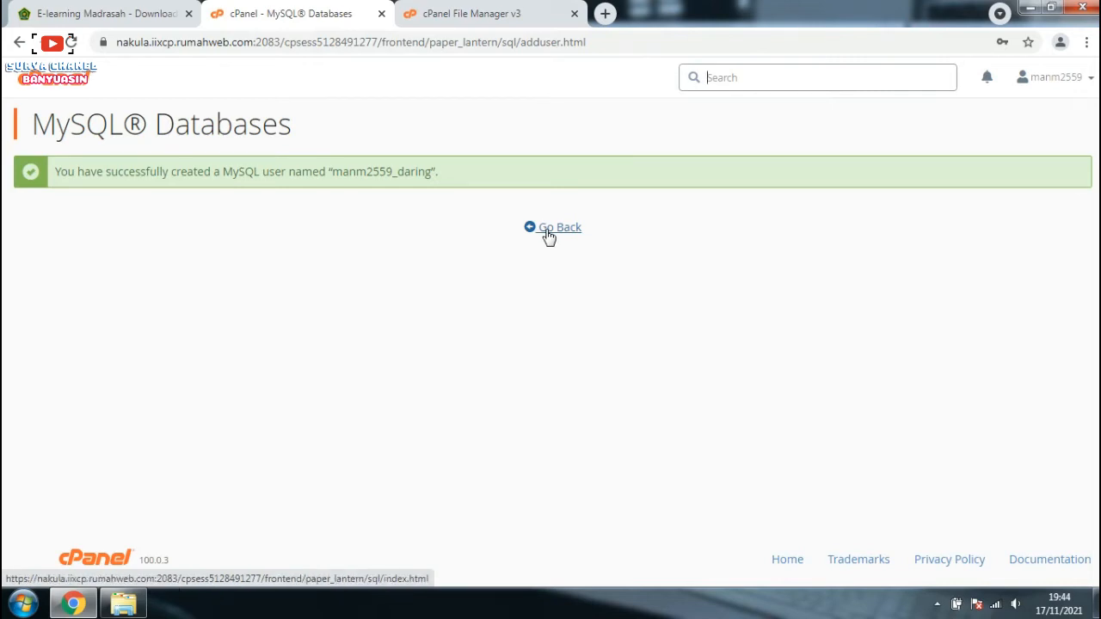
- In Add User To Database, pair user manm2559_daring with database manm2559_daring and add it
left_click(547, 230)
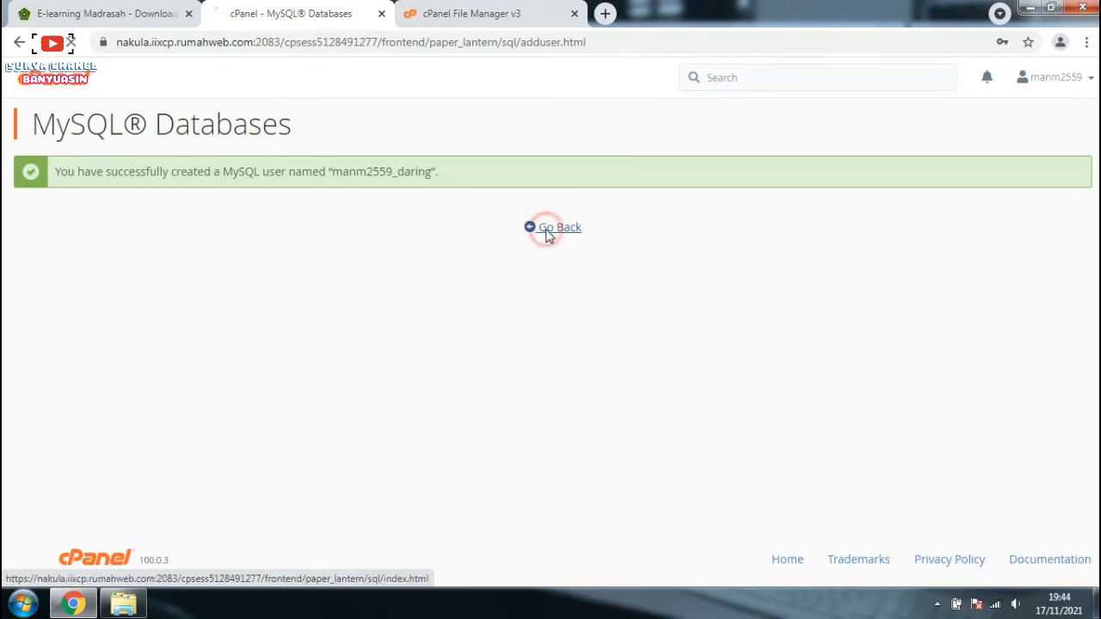
scroll(549, 237, "down", 3)
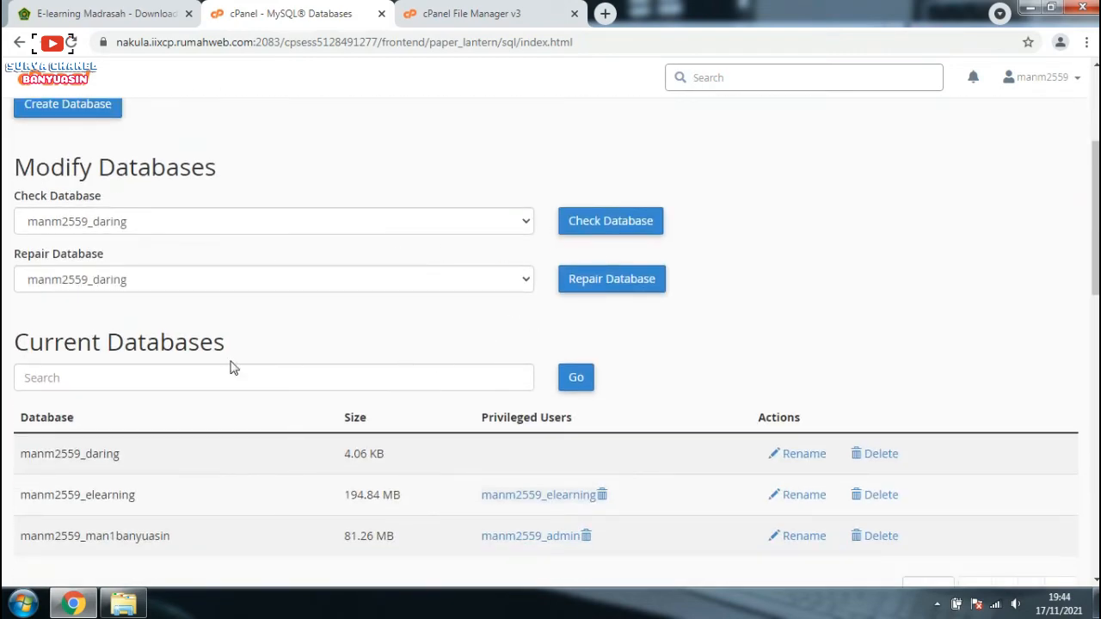
scroll(237, 357, "down", 9)
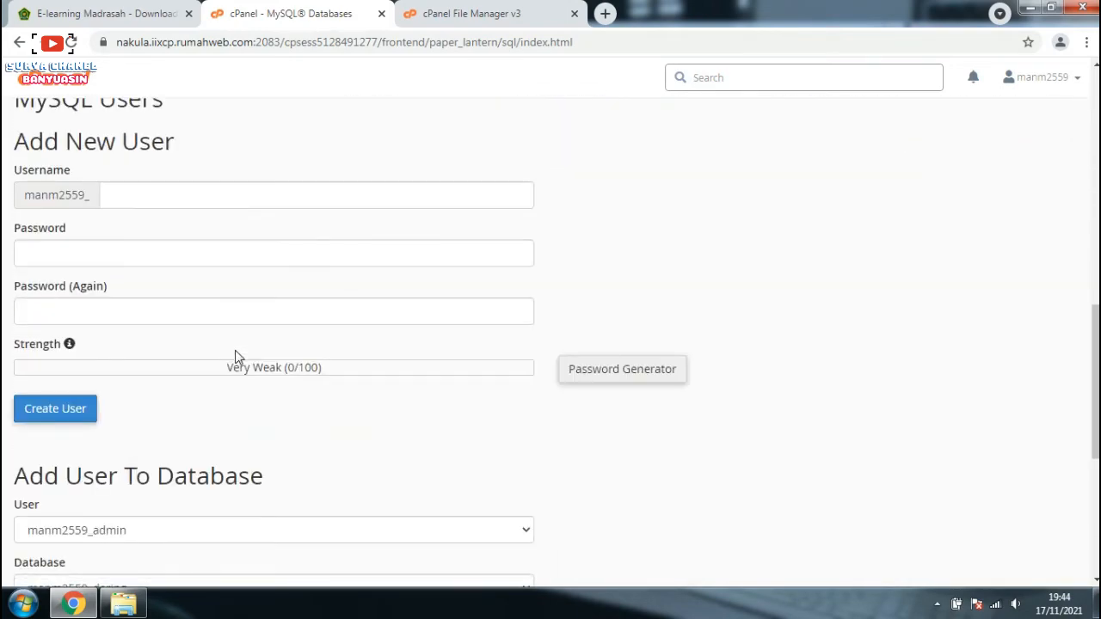
scroll(237, 357, "down", 3)
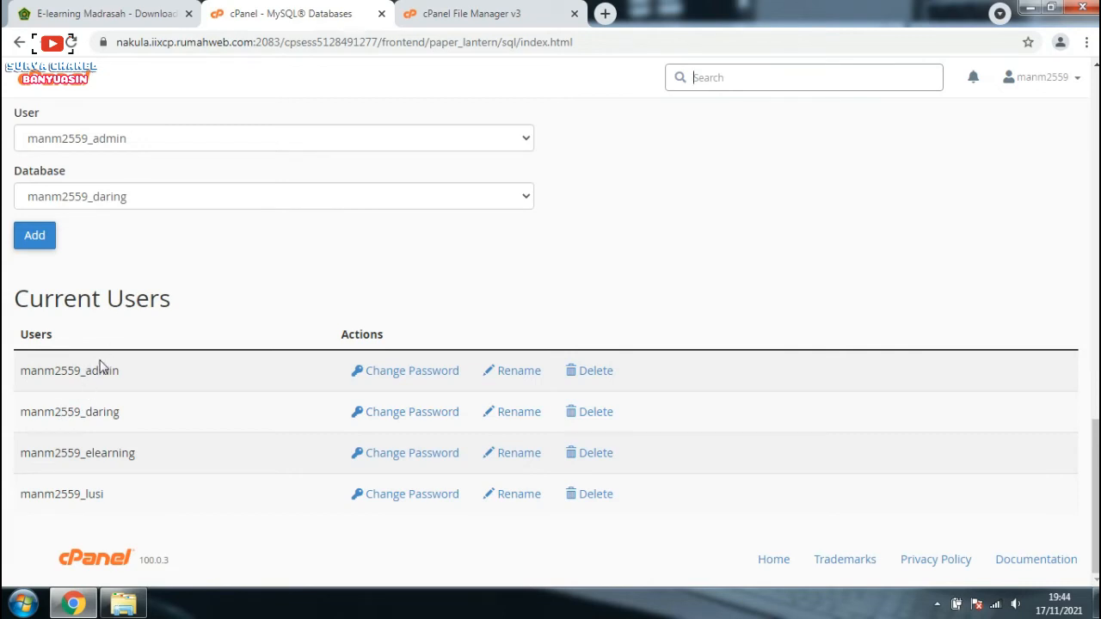
scroll(99, 367, "up", 4)
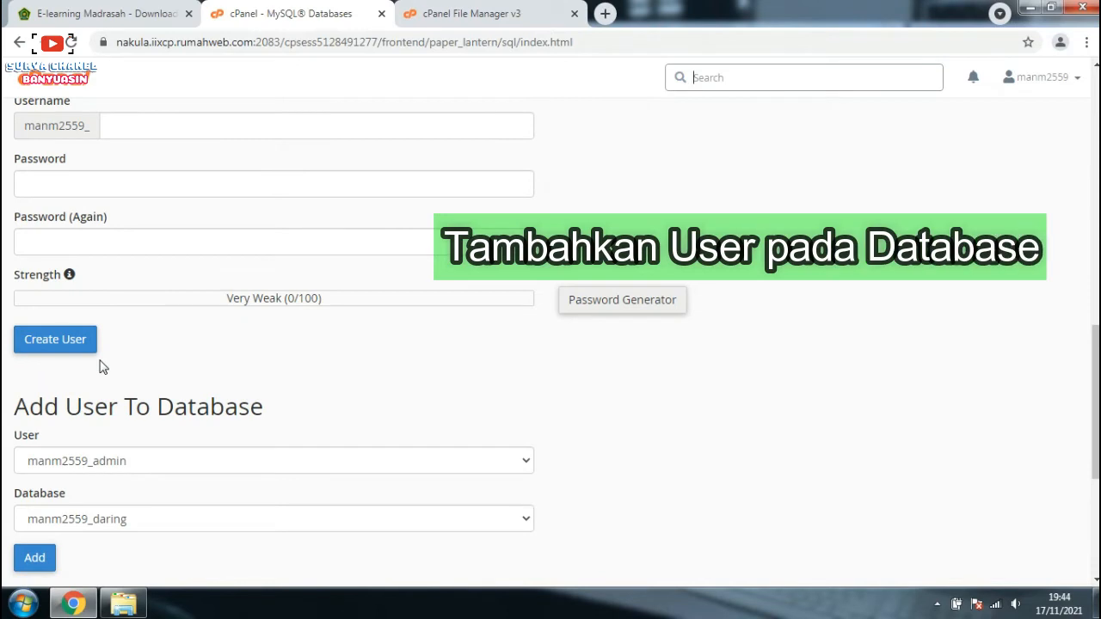
scroll(98, 367, "down", 2)
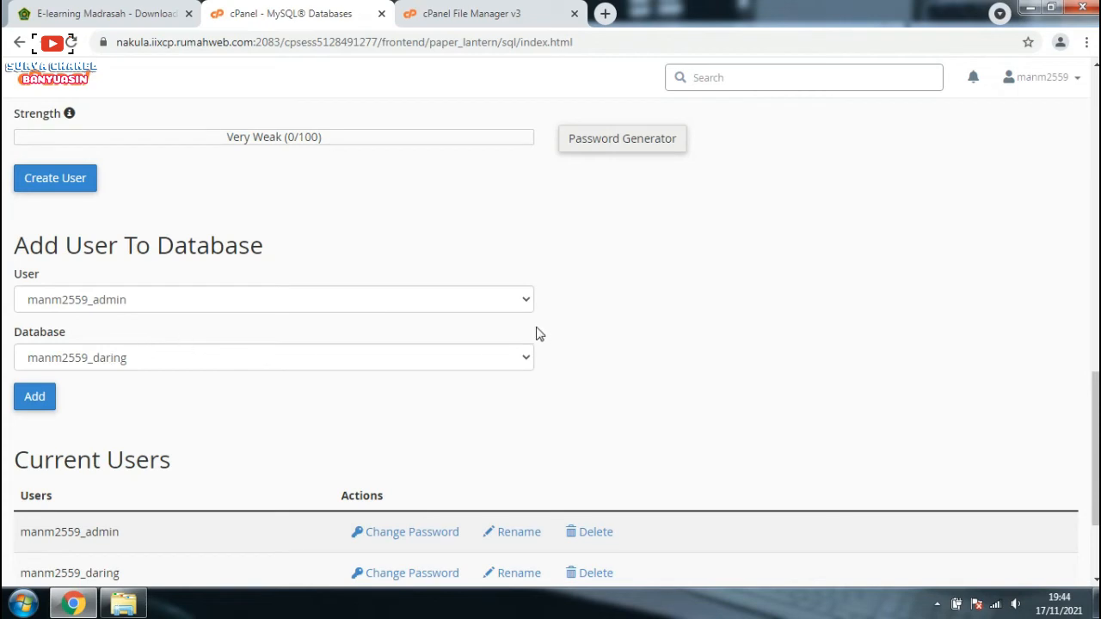
left_click(517, 299)
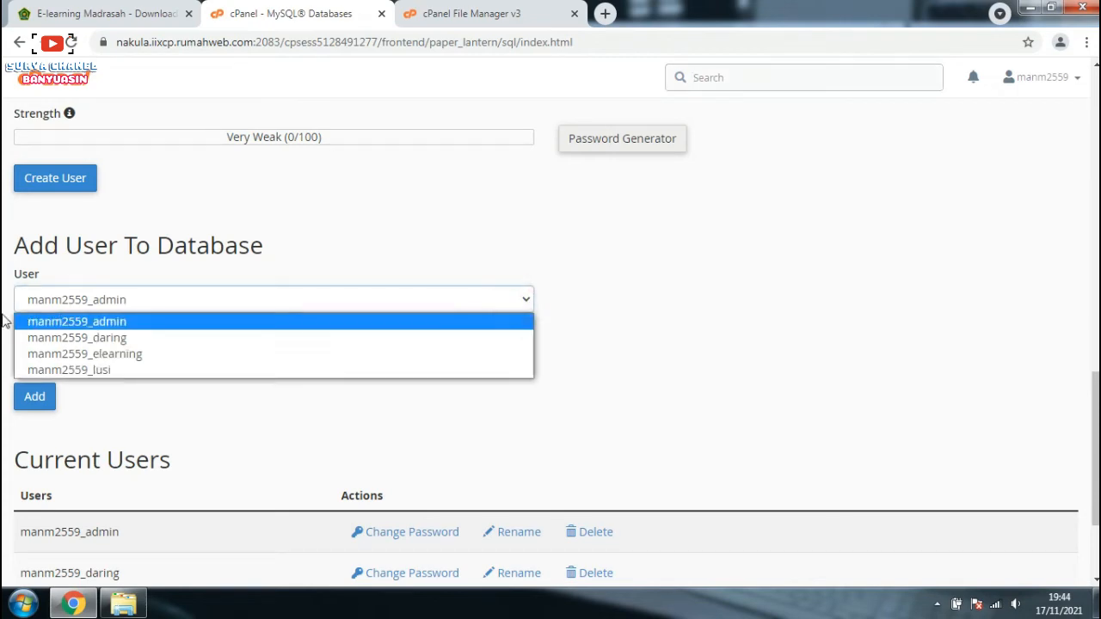
left_click(116, 344)
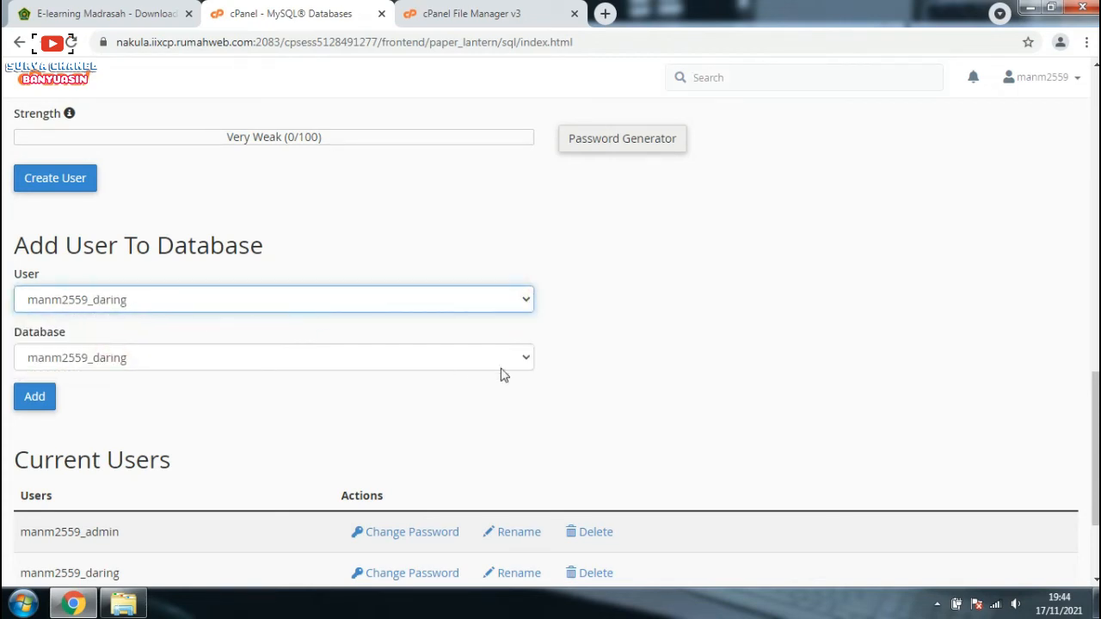
left_click(528, 359)
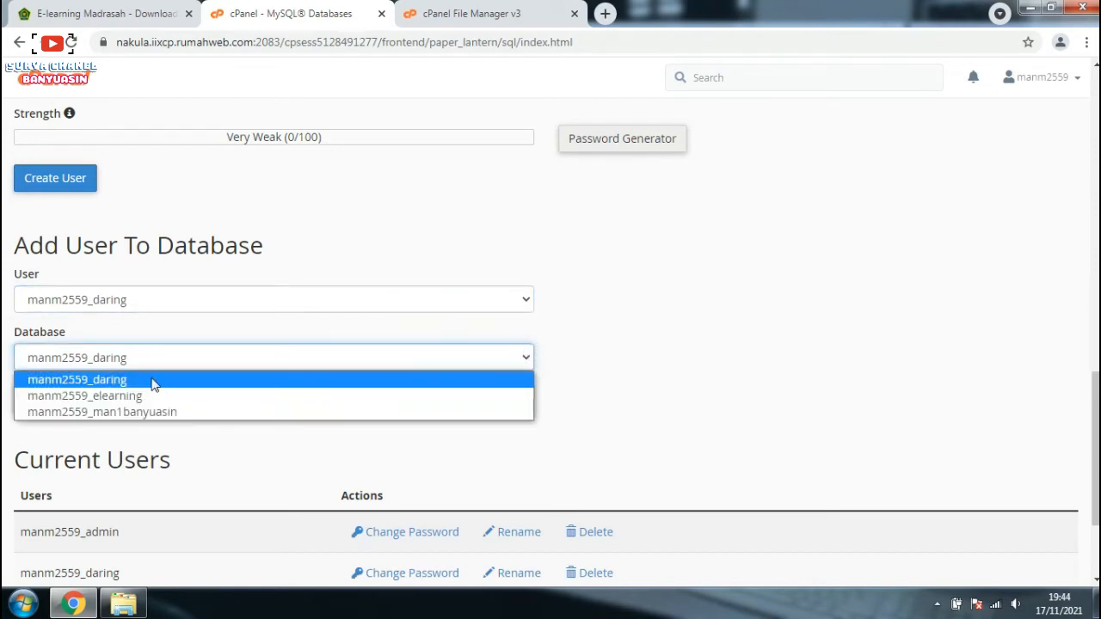
left_click(153, 381)
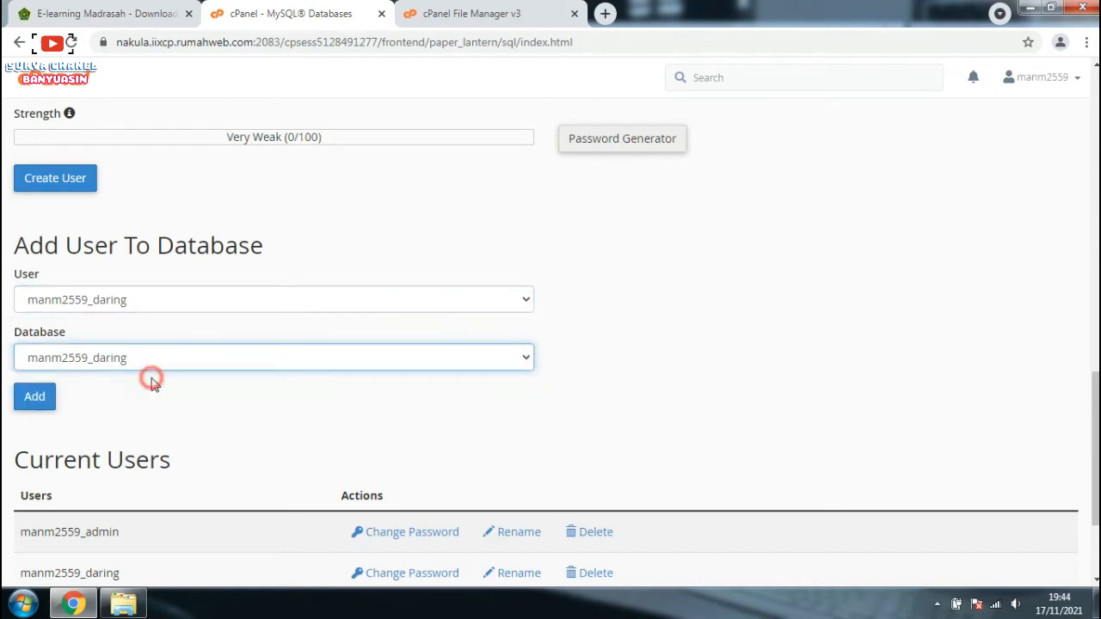
left_click(33, 399)
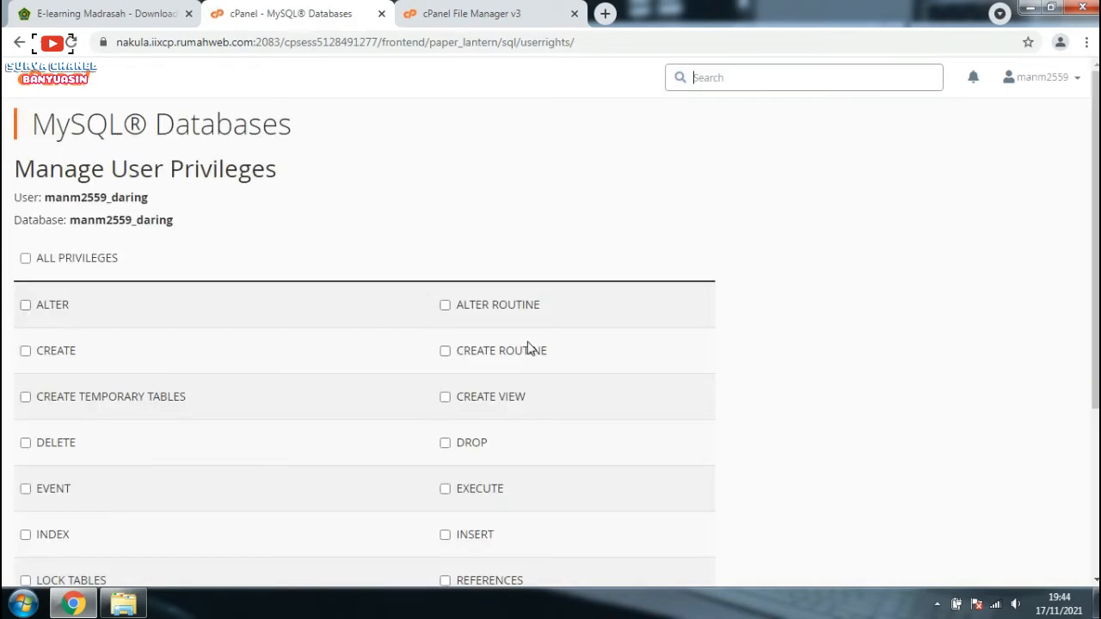
- Tick ALL PRIVILEGES for manm2559_daring, save with Make Changes, and go back
scroll(148, 236, "down", 1)
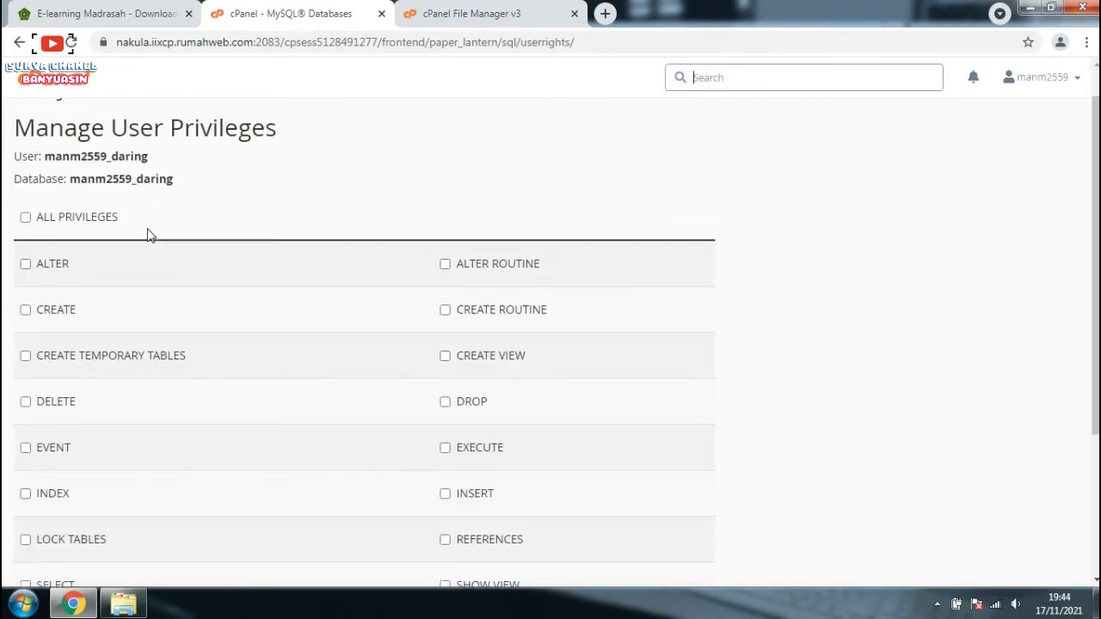
left_click(93, 181)
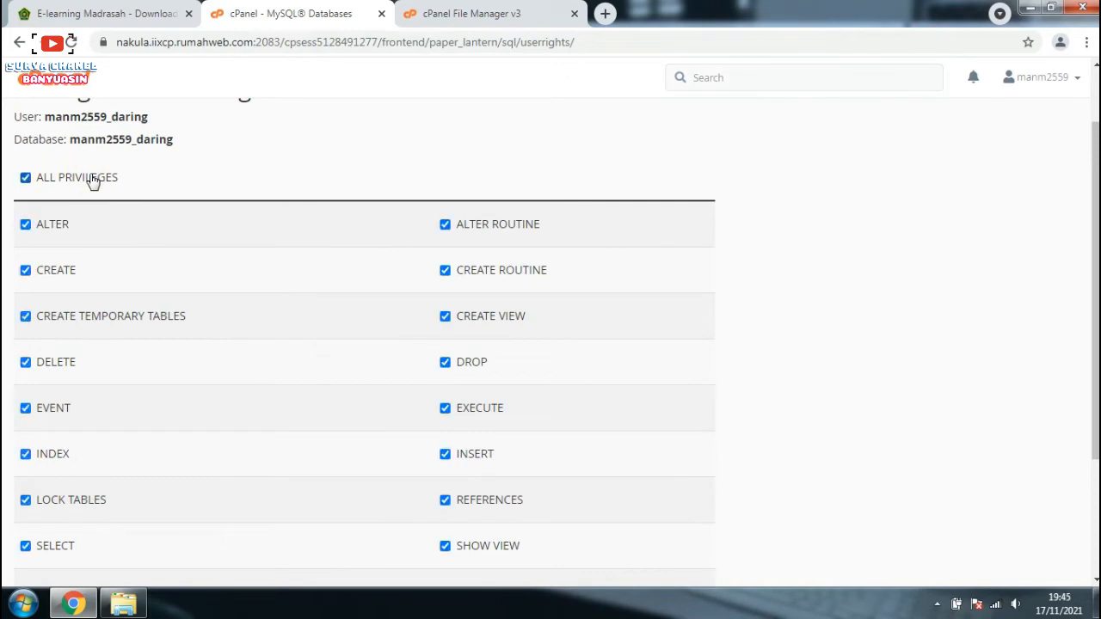
scroll(372, 323, "down", 2)
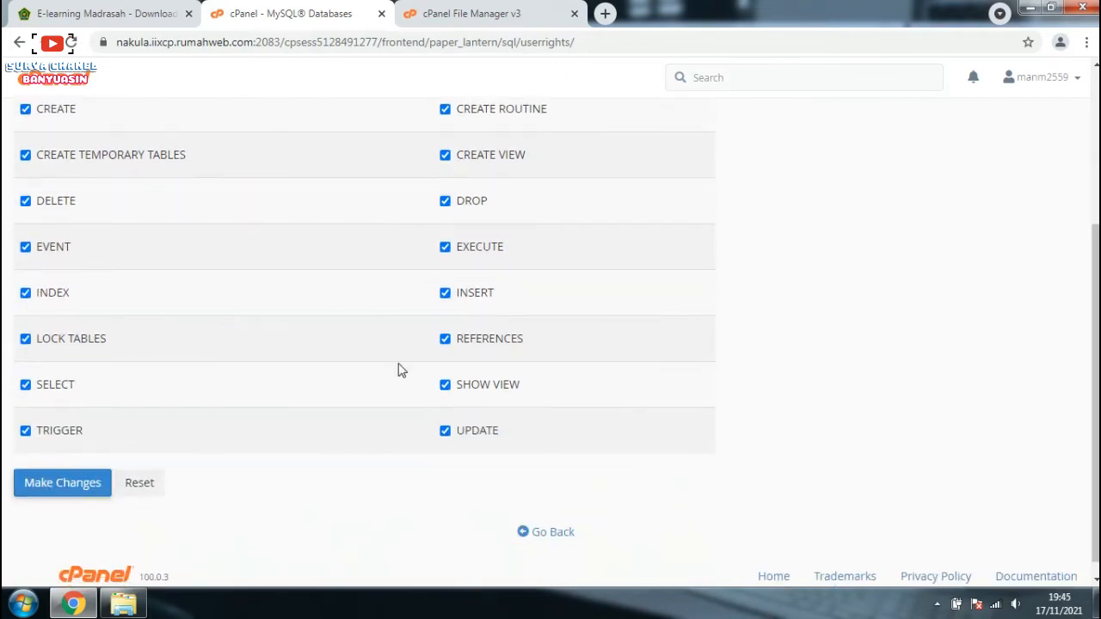
left_click(89, 465)
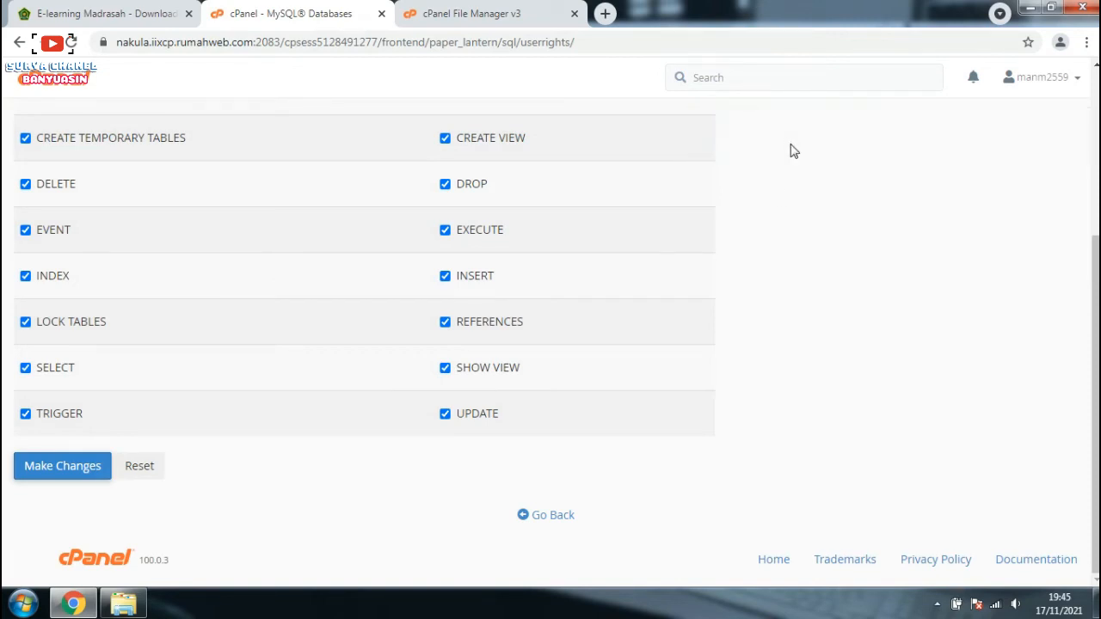
left_click(557, 515)
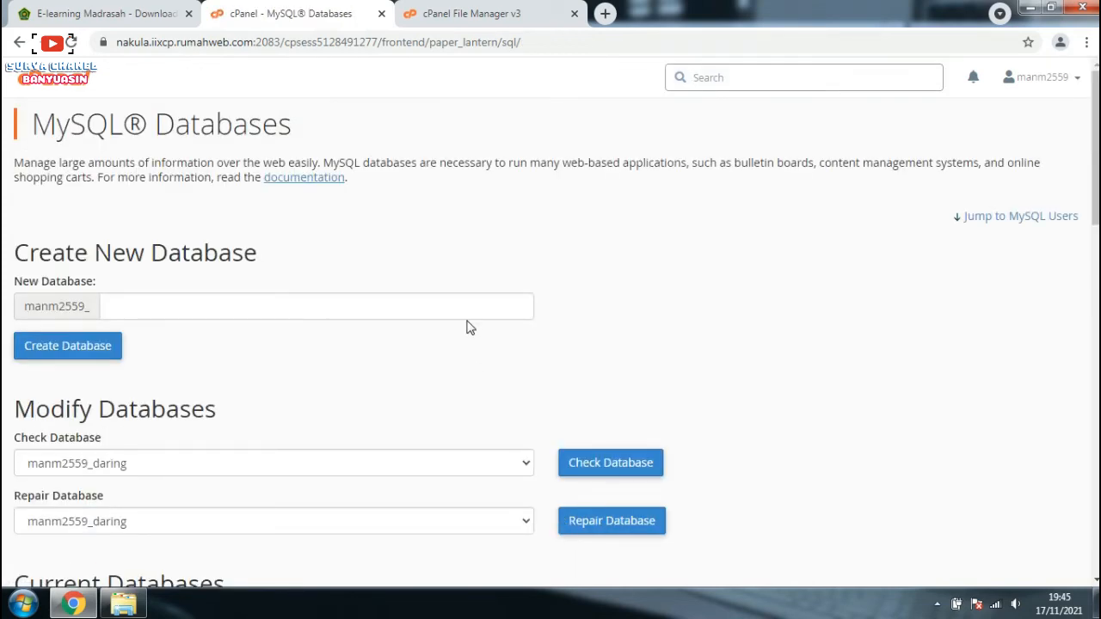
scroll(352, 336, "down", 3)
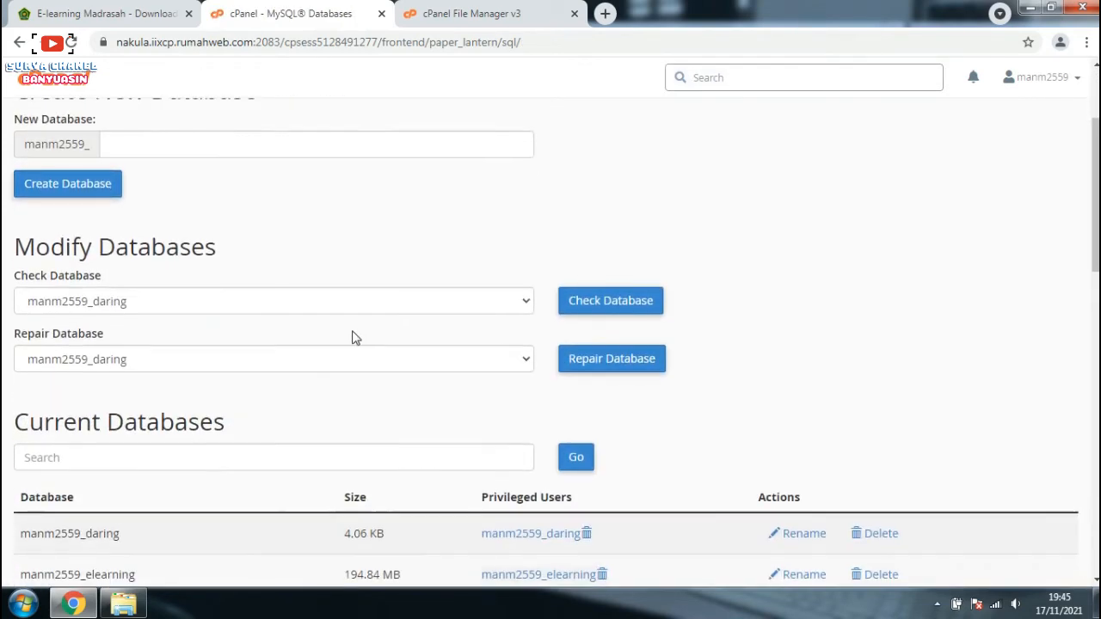
scroll(355, 338, "down", 1)
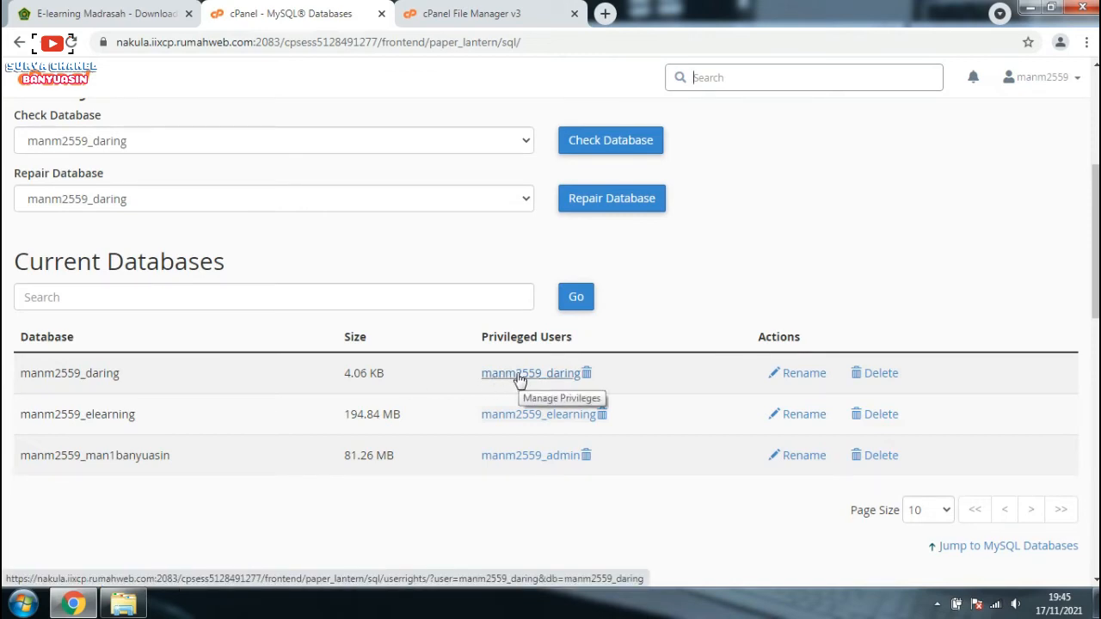
scroll(519, 379, "down", 1)
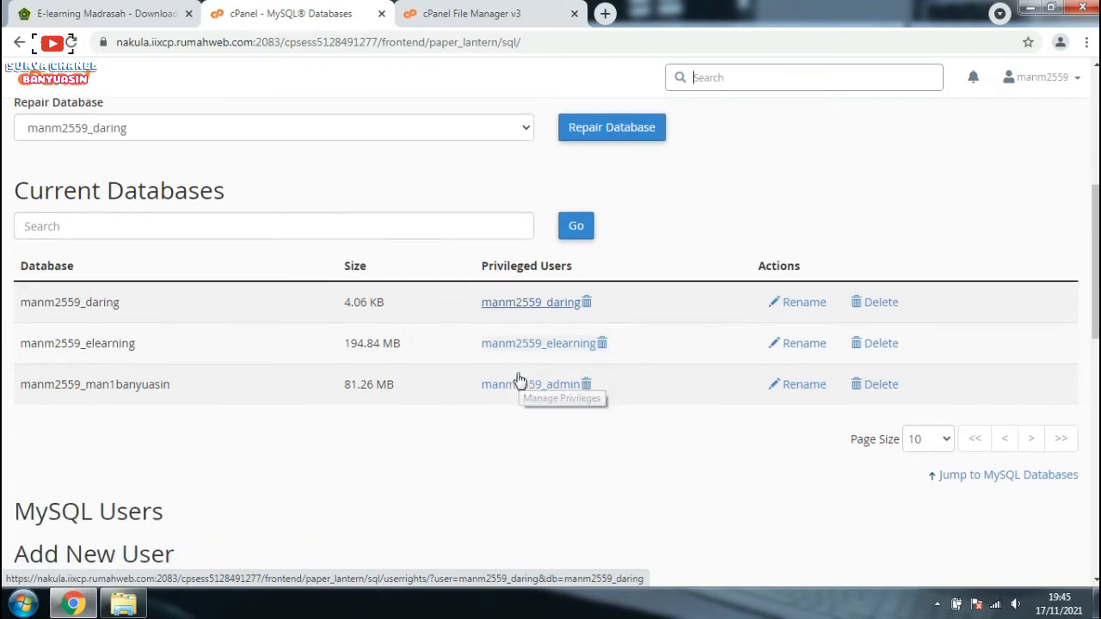
scroll(520, 379, "down", 6)
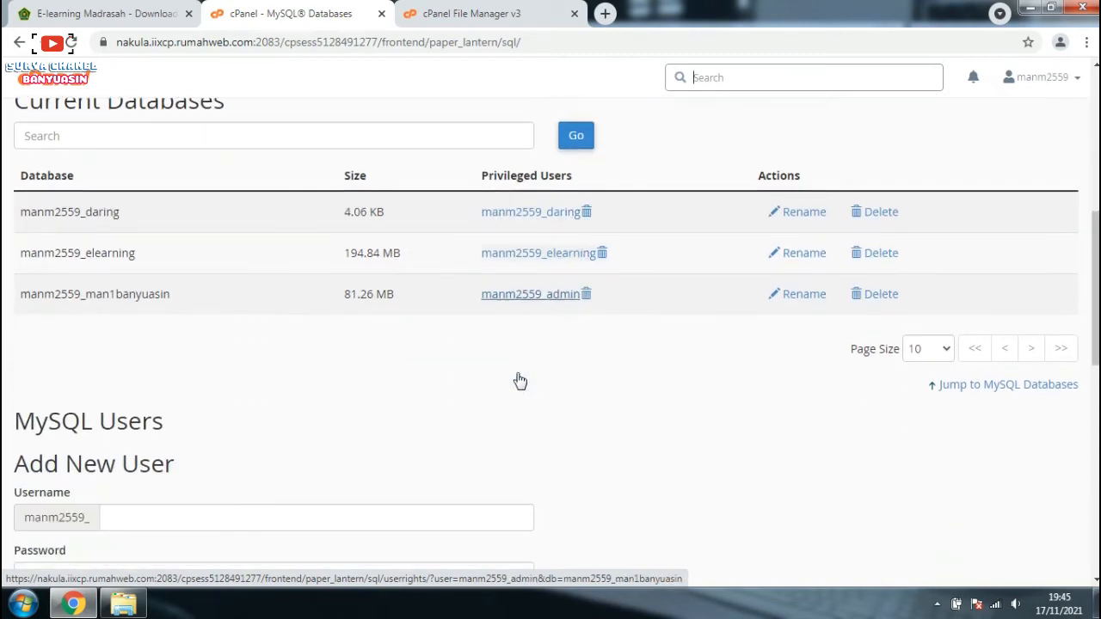
scroll(519, 379, "down", 1)
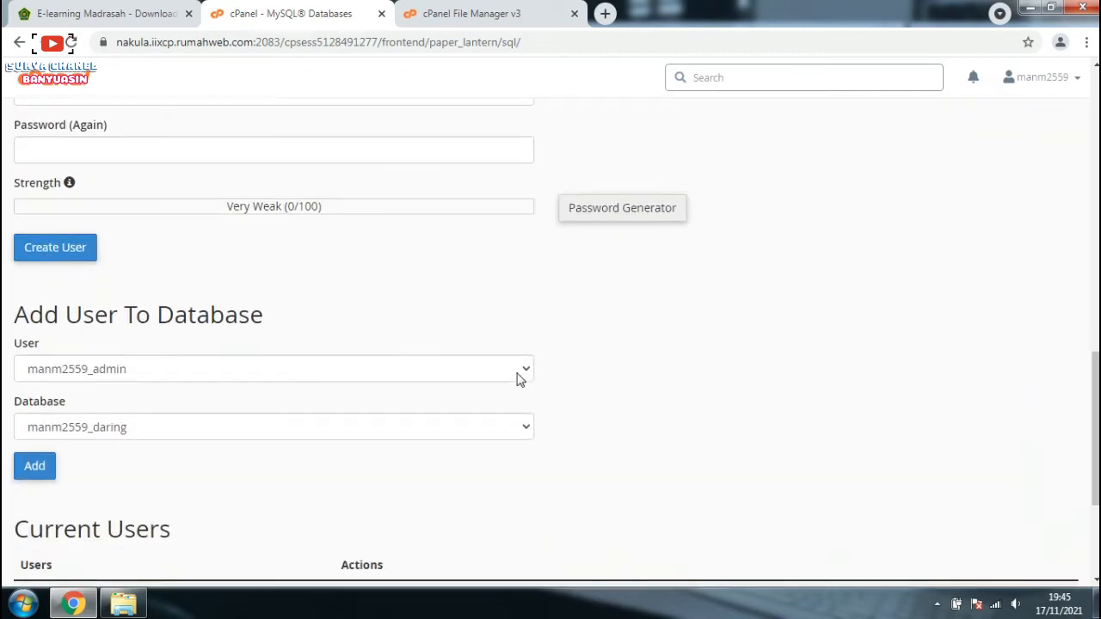
scroll(518, 379, "up", 3)
scroll(518, 378, "down", 6)
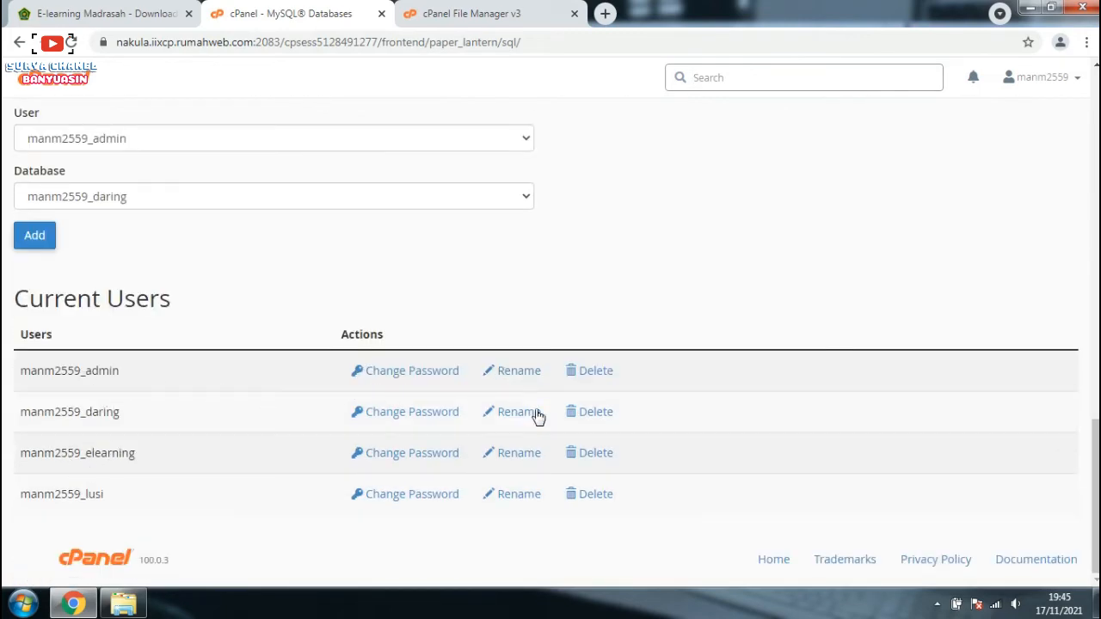
scroll(256, 326, "up", 7)
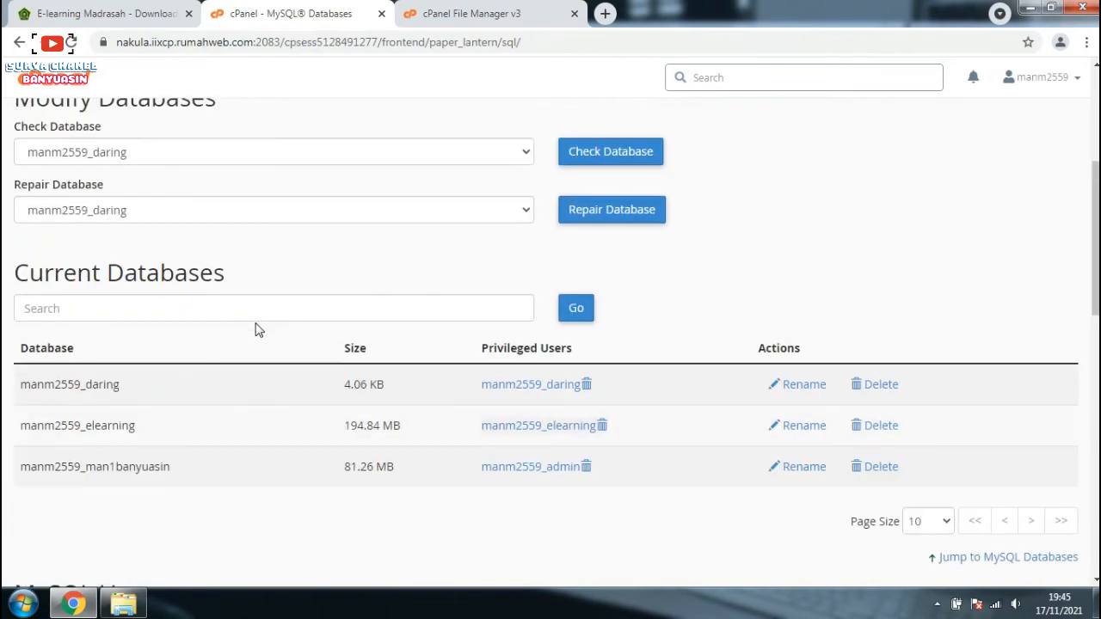
scroll(256, 326, "up", 4)
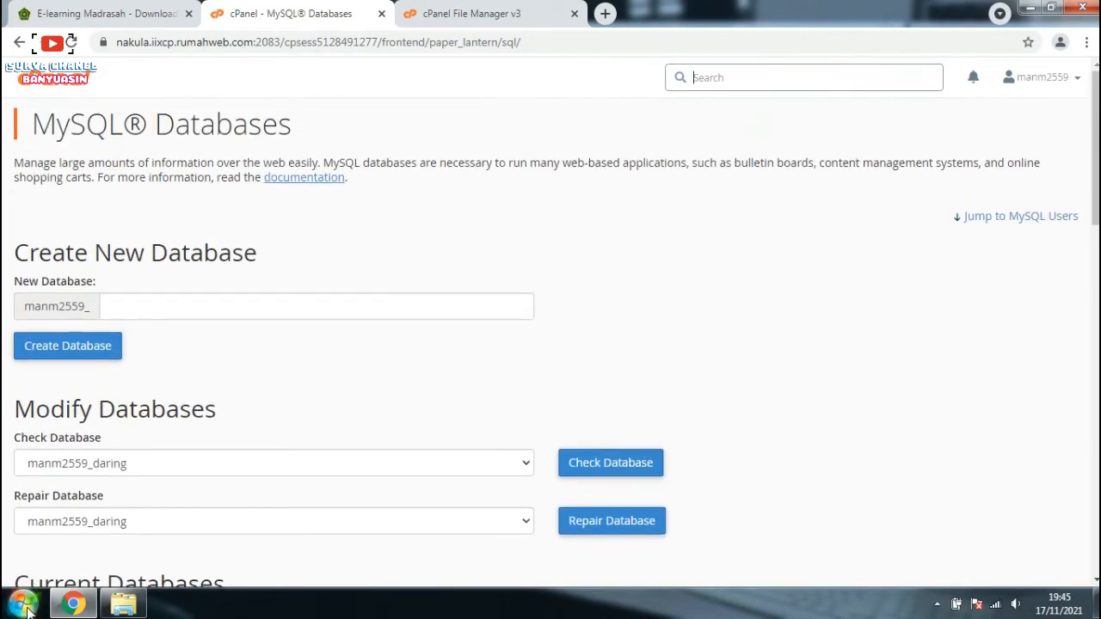
- Launch Notepad from the Windows search
left_click(25, 605)
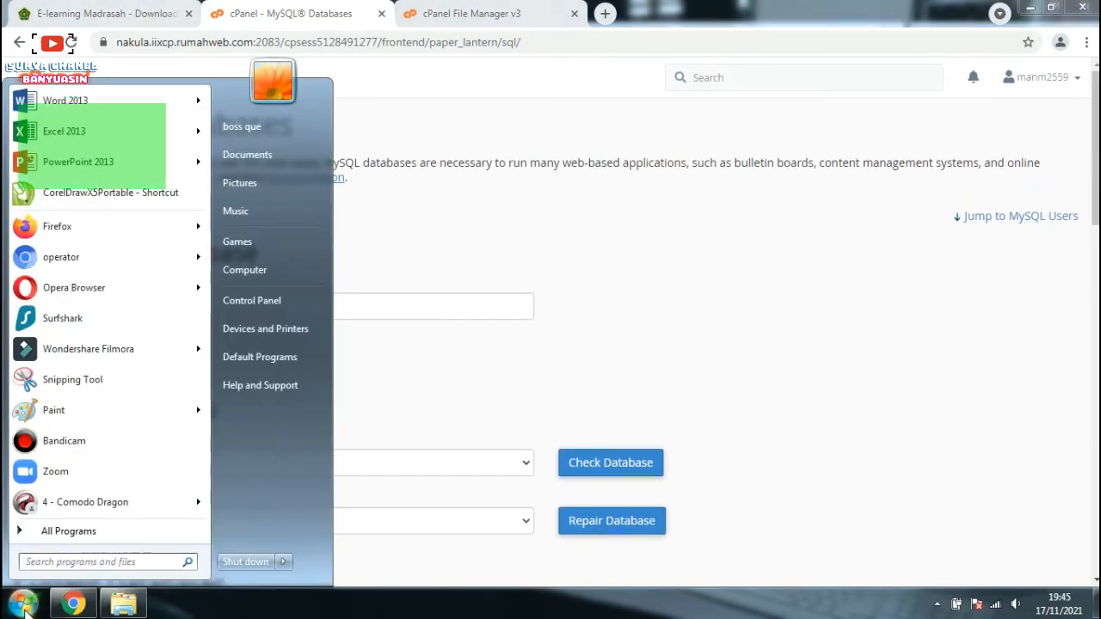
type("note")
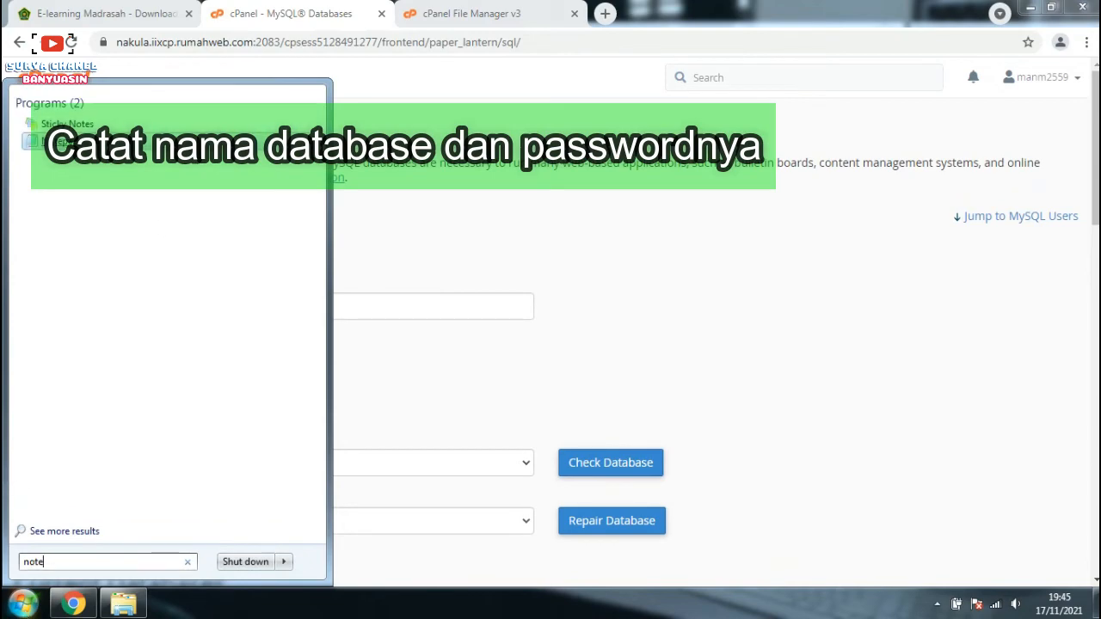
key("Return")
- Copy the database name manm2559_daring from cPanel's Current Databases table
left_click(369, 221)
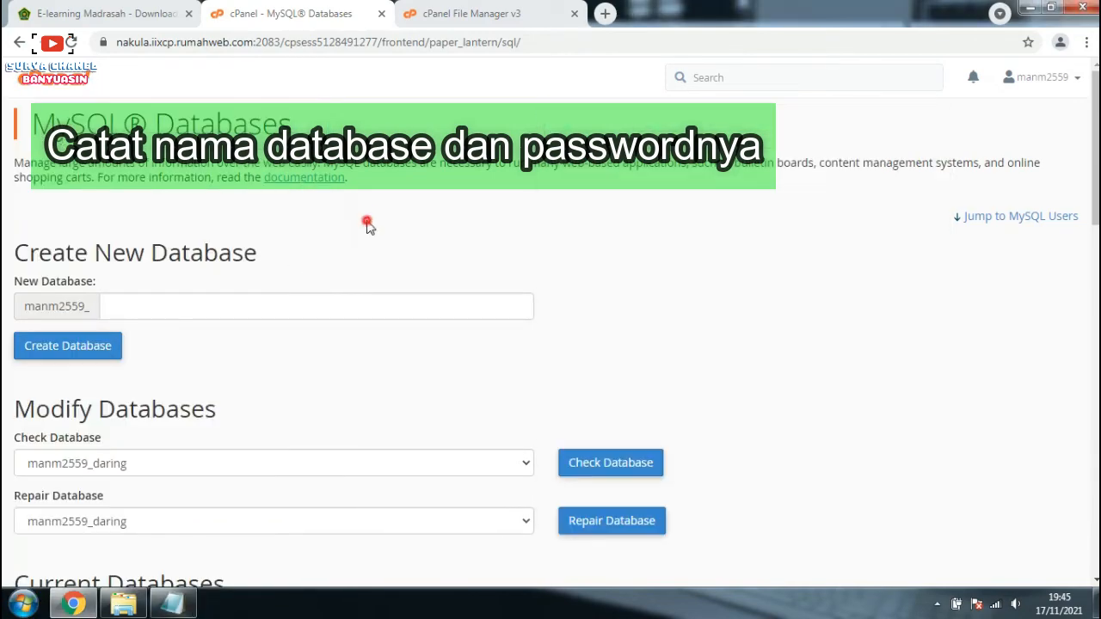
scroll(189, 361, "down", 4)
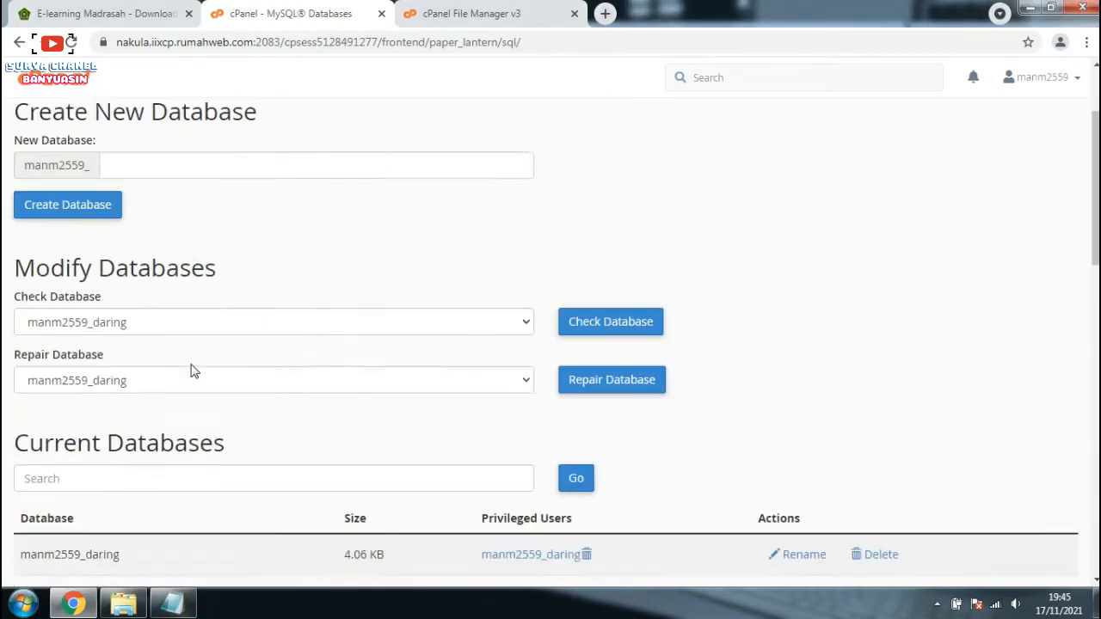
left_click_drag(126, 373, 21, 376)
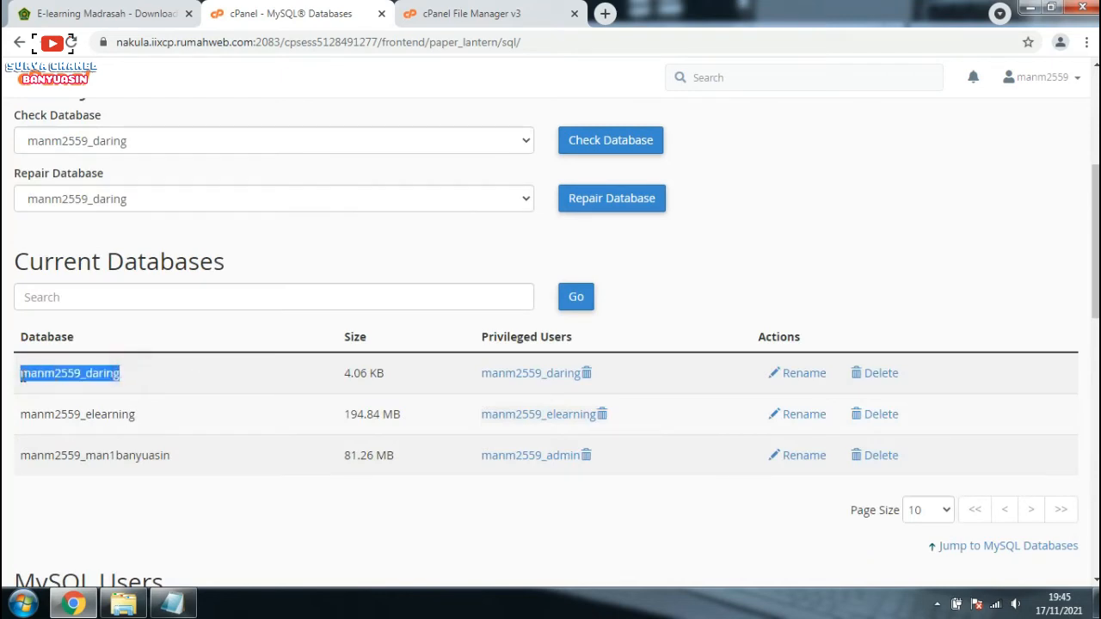
right_click(25, 378)
left_click(58, 387)
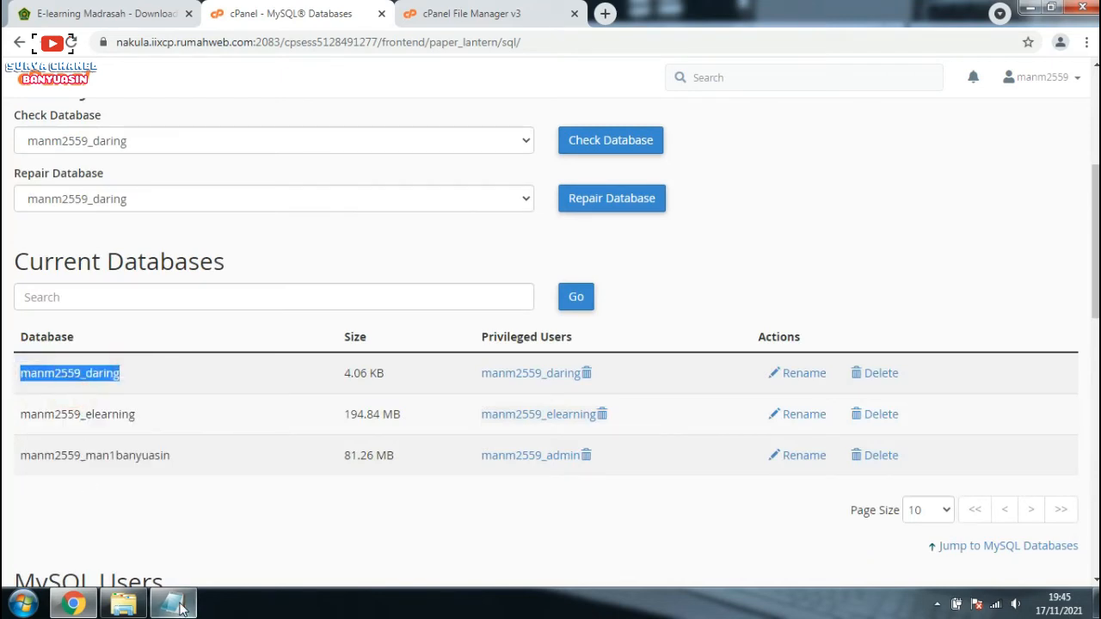
- Paste manm2559_daring into the Notepad note, start a new line, and return to cPanel
left_click(172, 603)
right_click(607, 149)
left_click(591, 139)
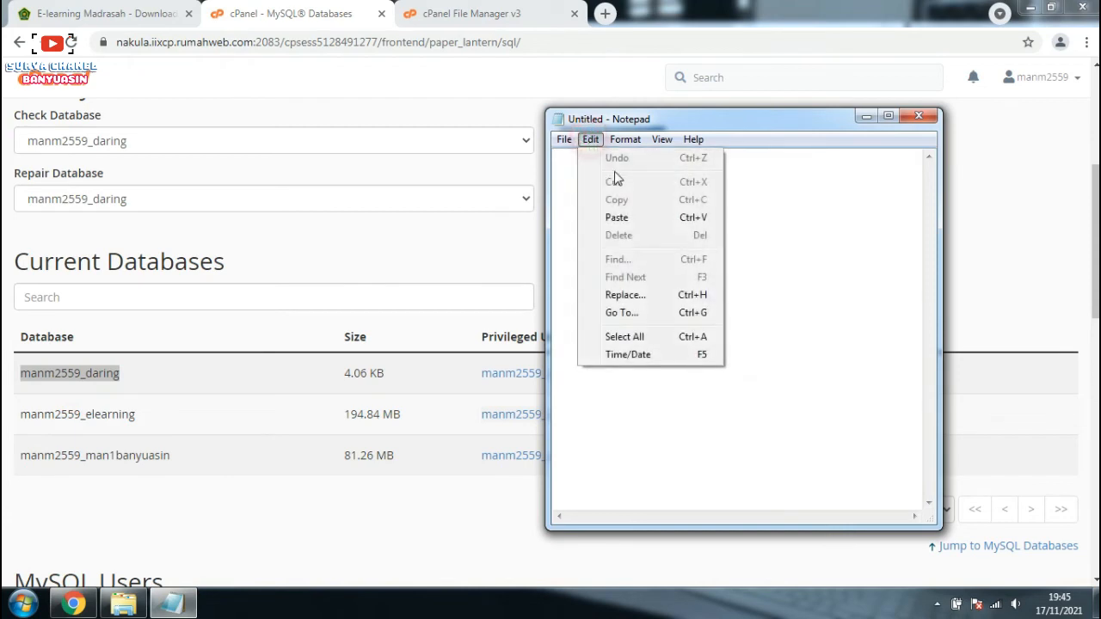
left_click(619, 219)
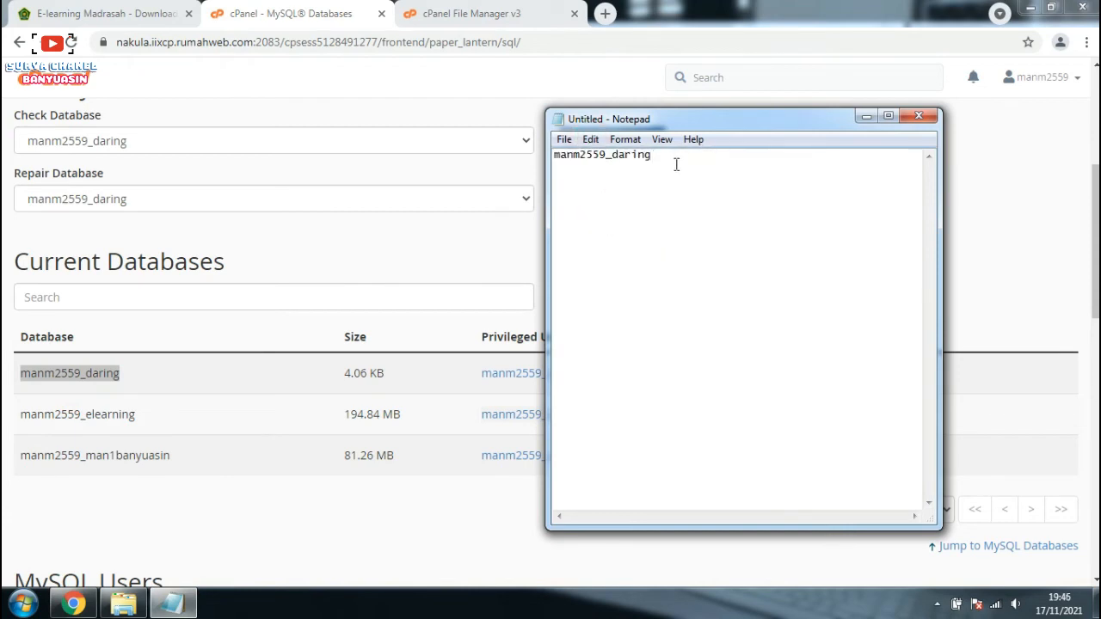
key("Return")
left_click(362, 532)
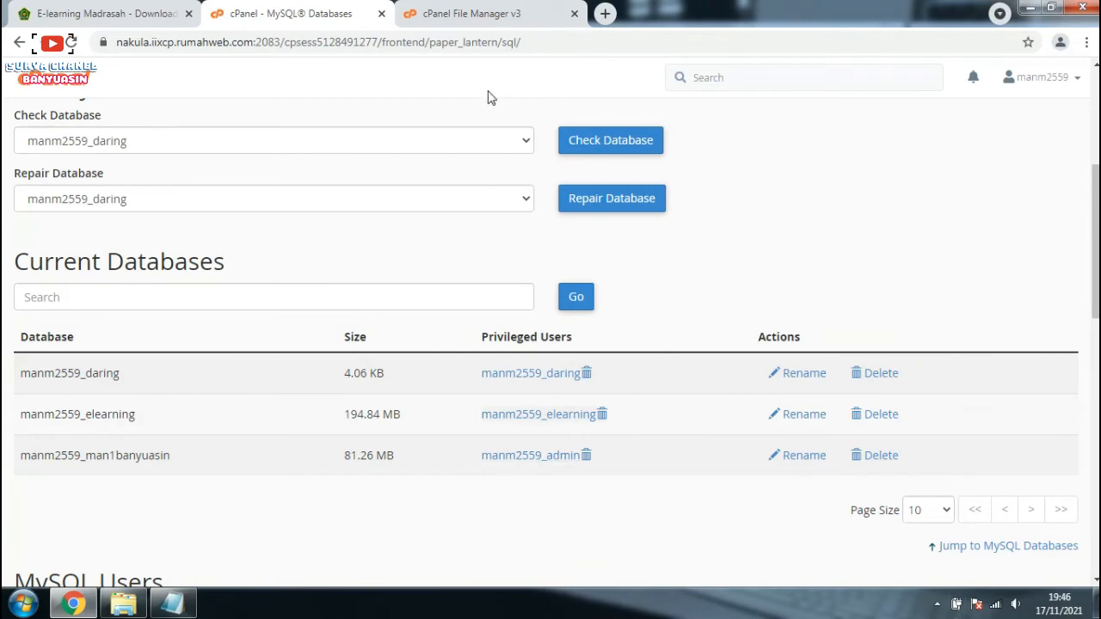
scroll(115, 137, "up", 4)
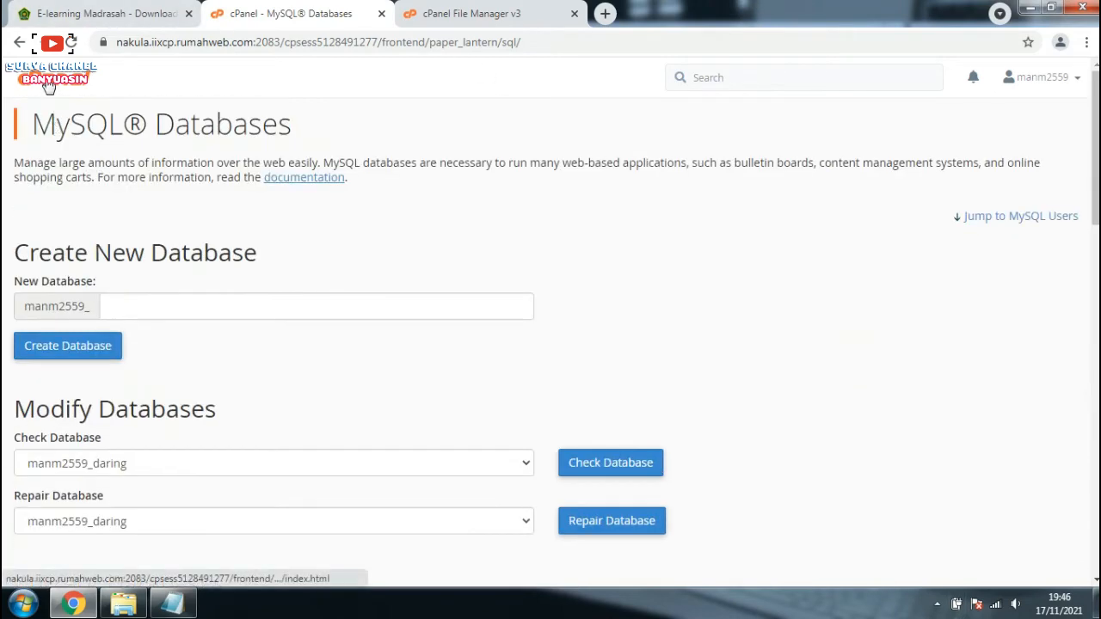
- Return to the cPanel home page and launch phpMyAdmin from the Databases section
left_click(49, 87)
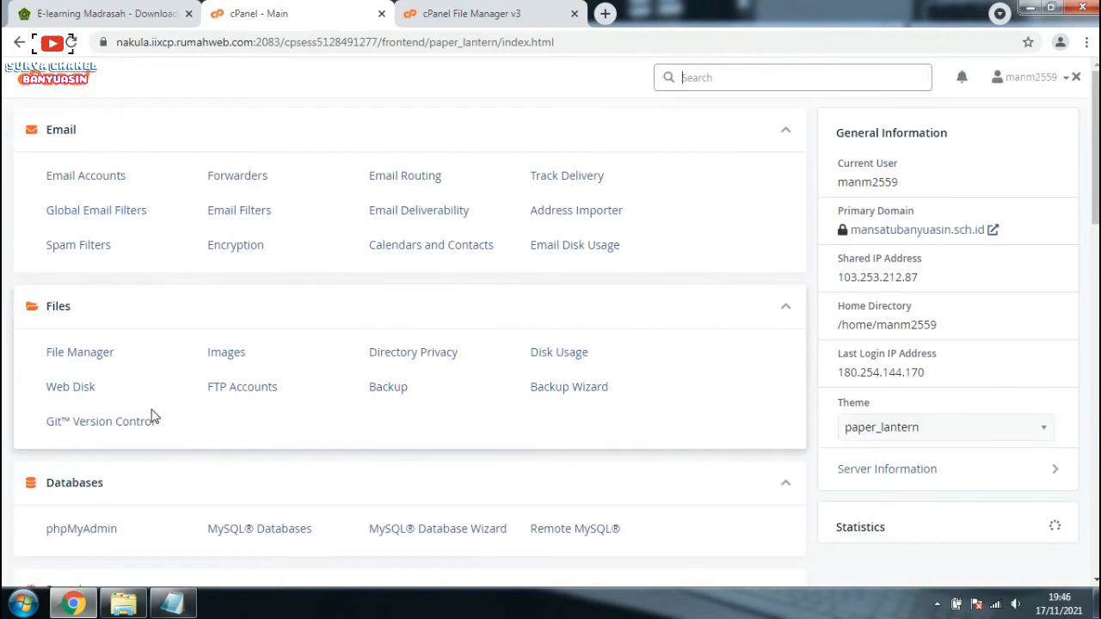
scroll(152, 415, "down", 2)
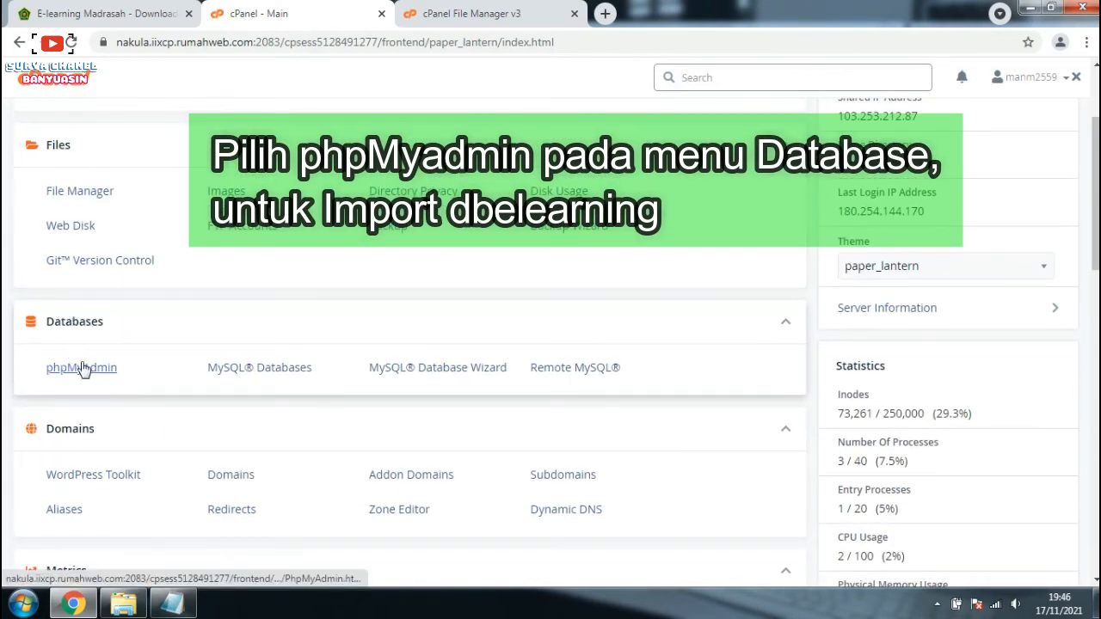
left_click(81, 368)
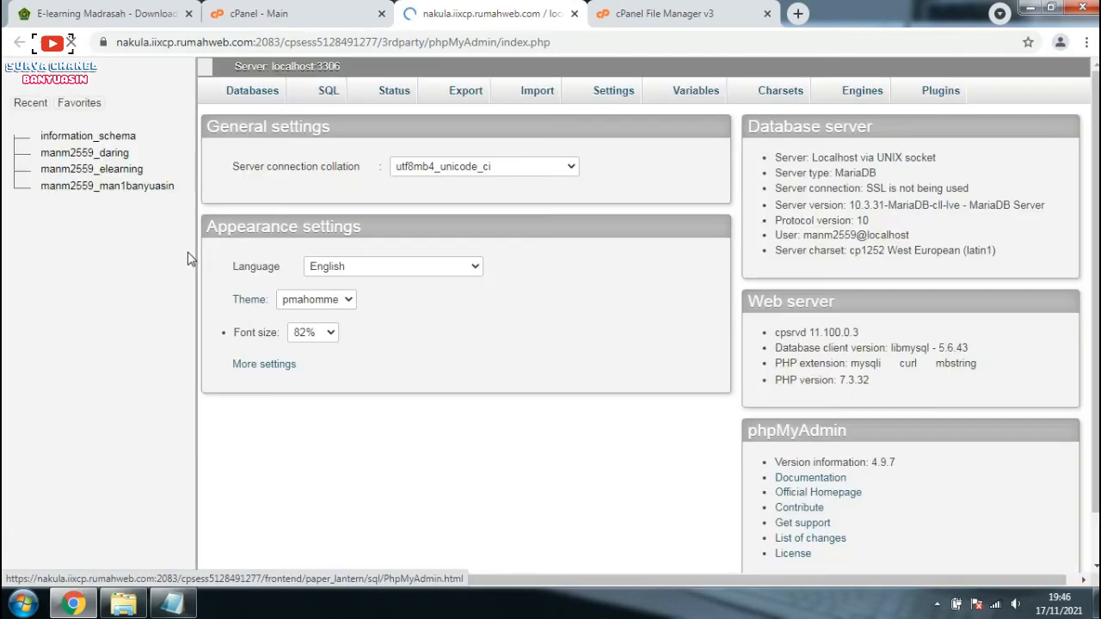
- Pick db_elearning from E:\hosting as the import file for the manm2559_daring database
left_click(84, 162)
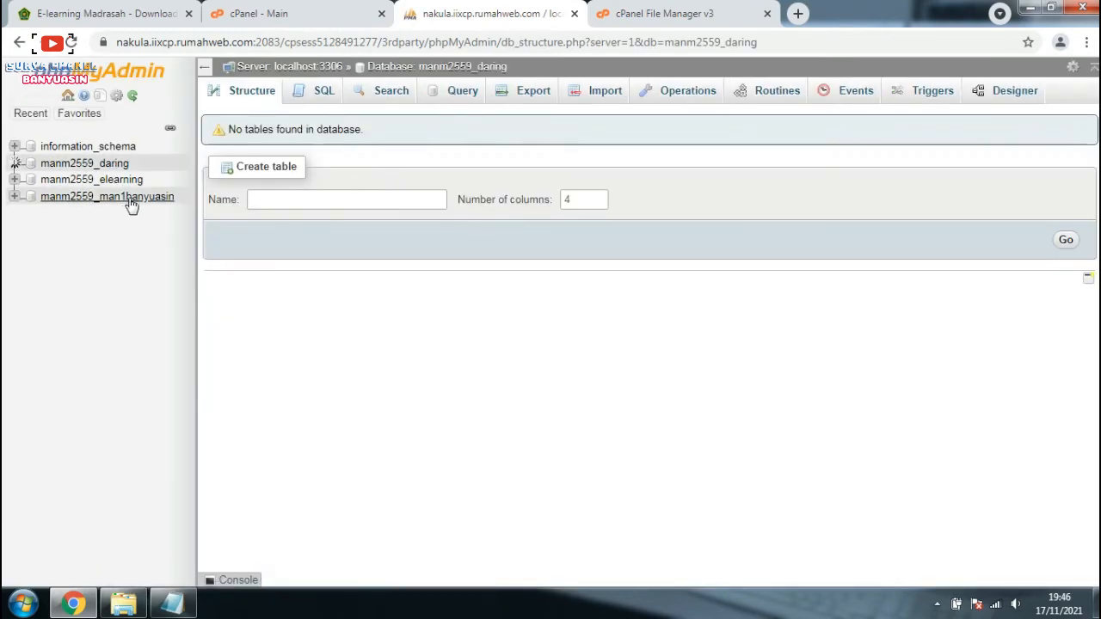
left_click(576, 92)
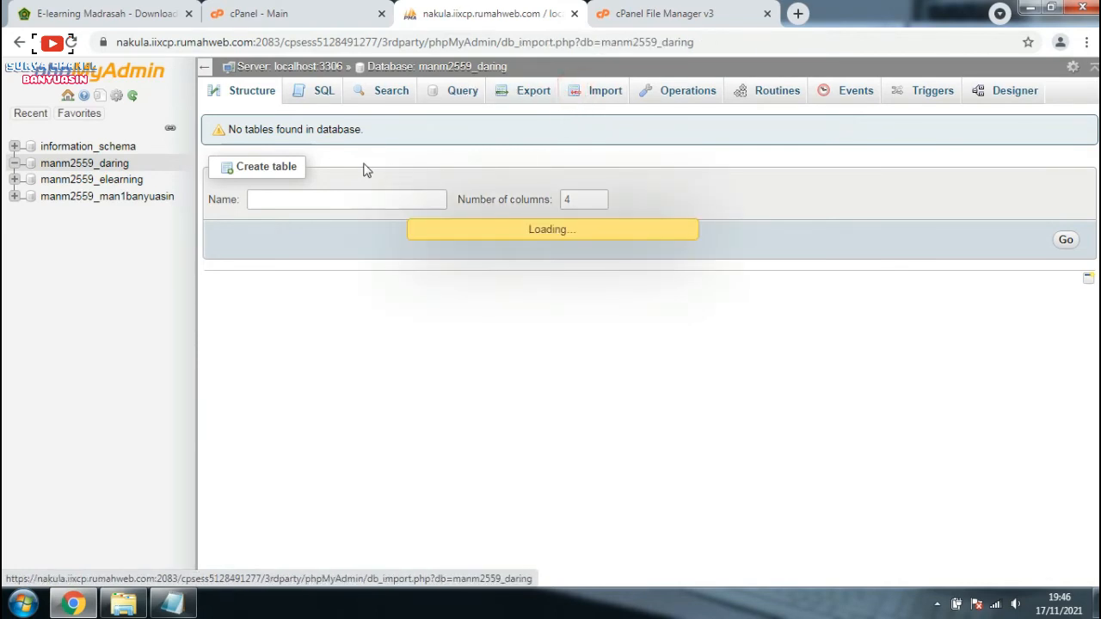
left_click(364, 257)
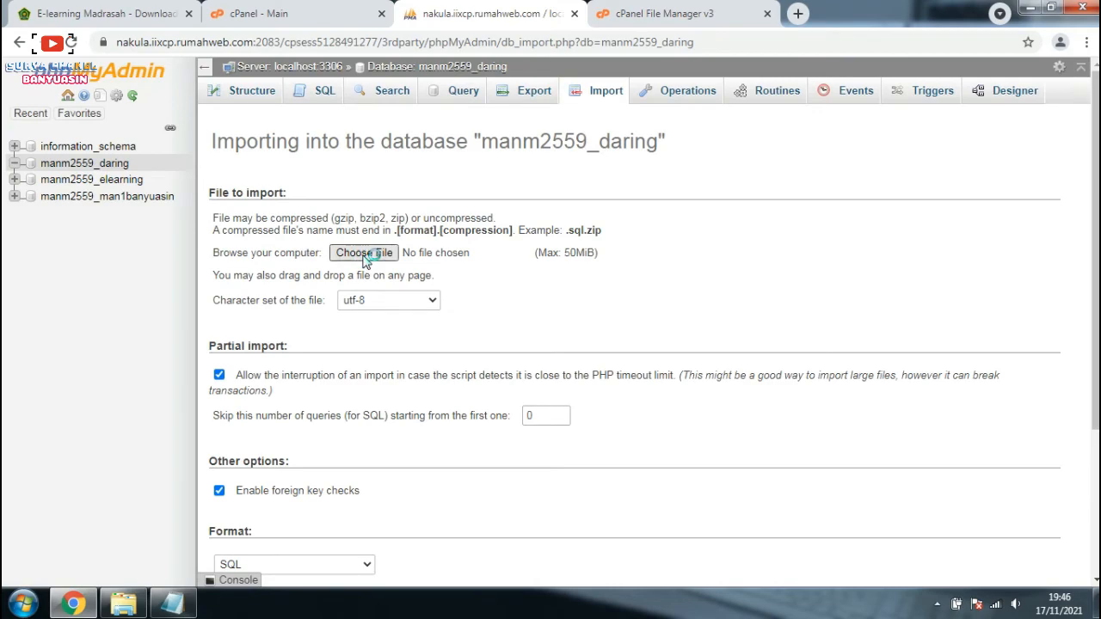
left_click(365, 257)
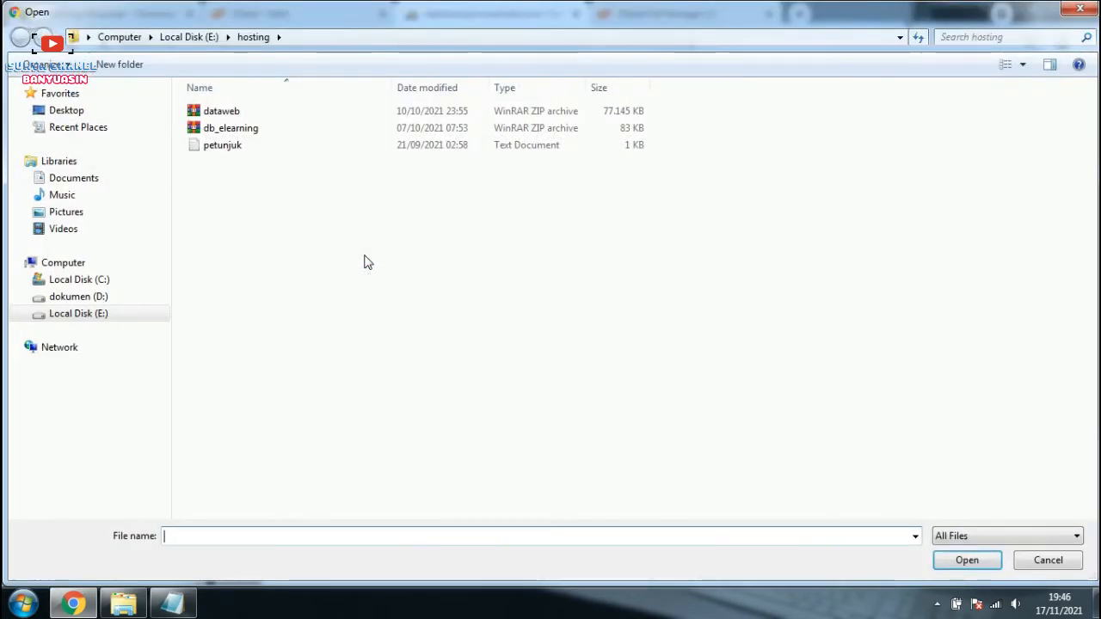
left_click(238, 130)
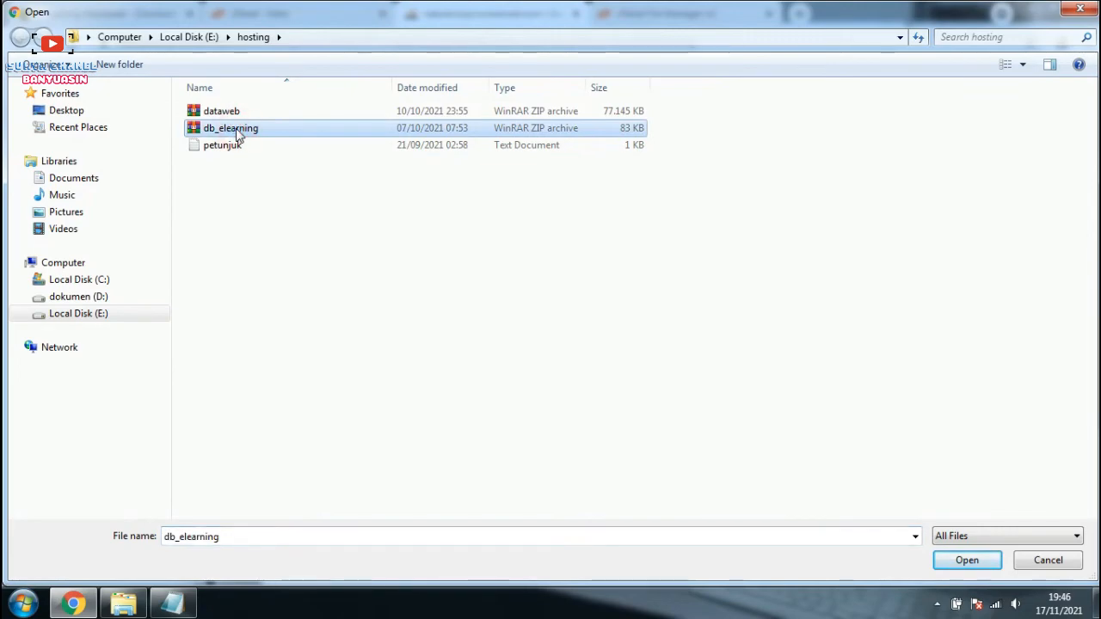
left_click(986, 565)
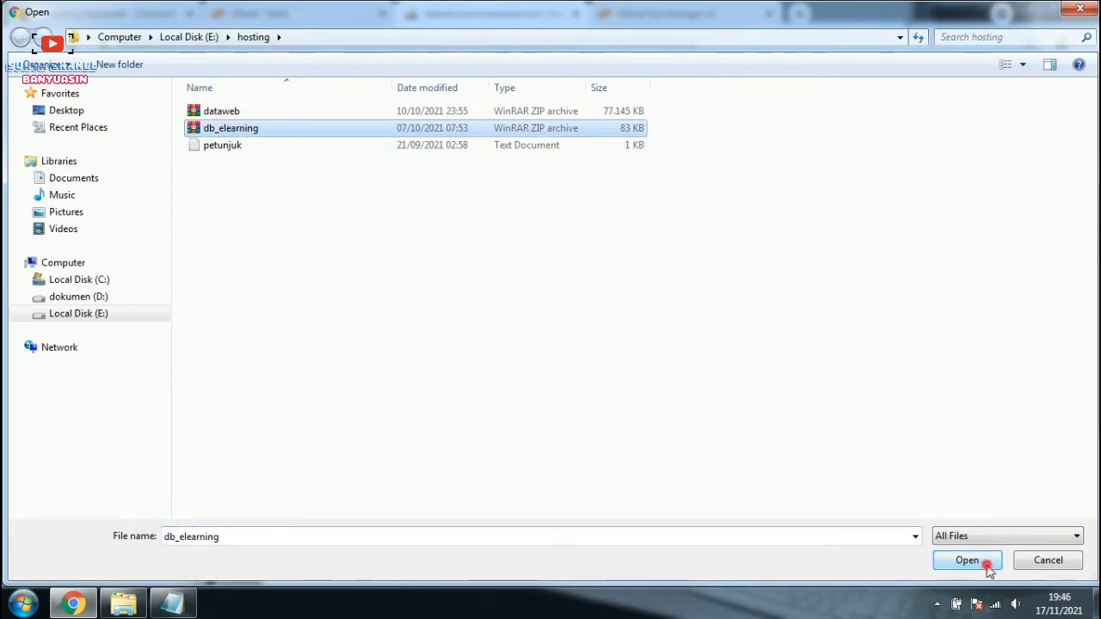
- Run the import and review the result: 126 queries executed, e-learning tables created
scroll(516, 374, "down", 3)
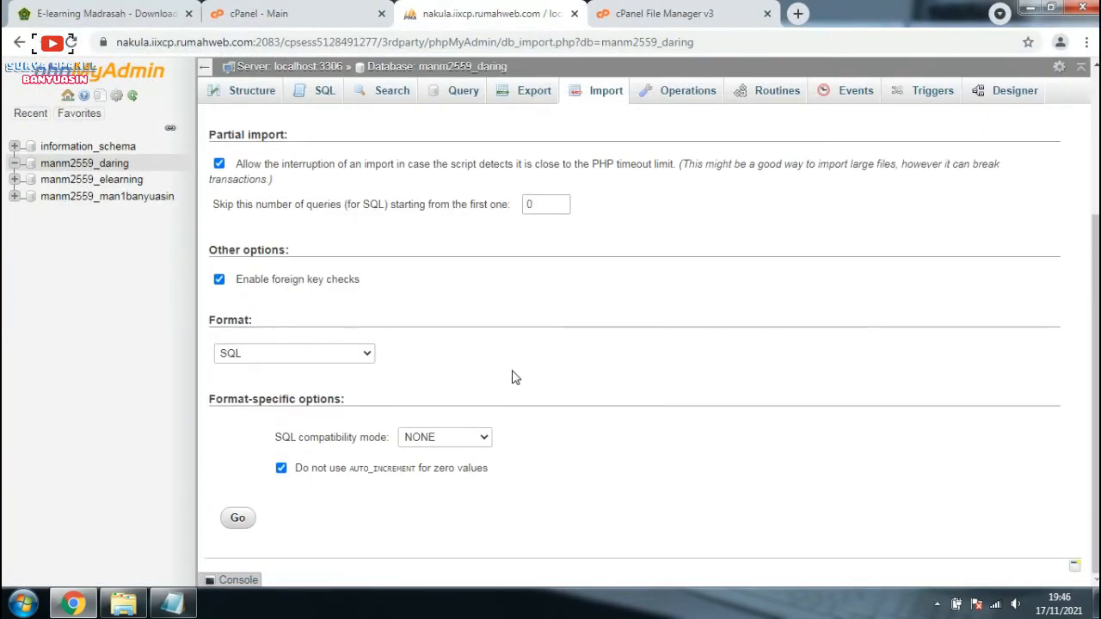
left_click(241, 521)
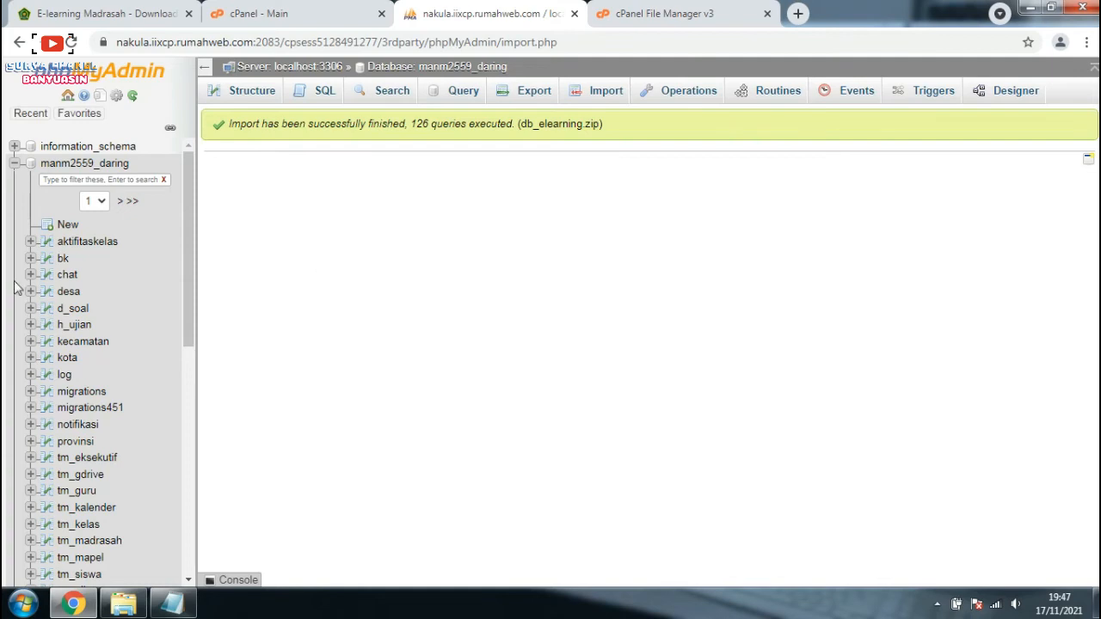
scroll(178, 228, "down", 6)
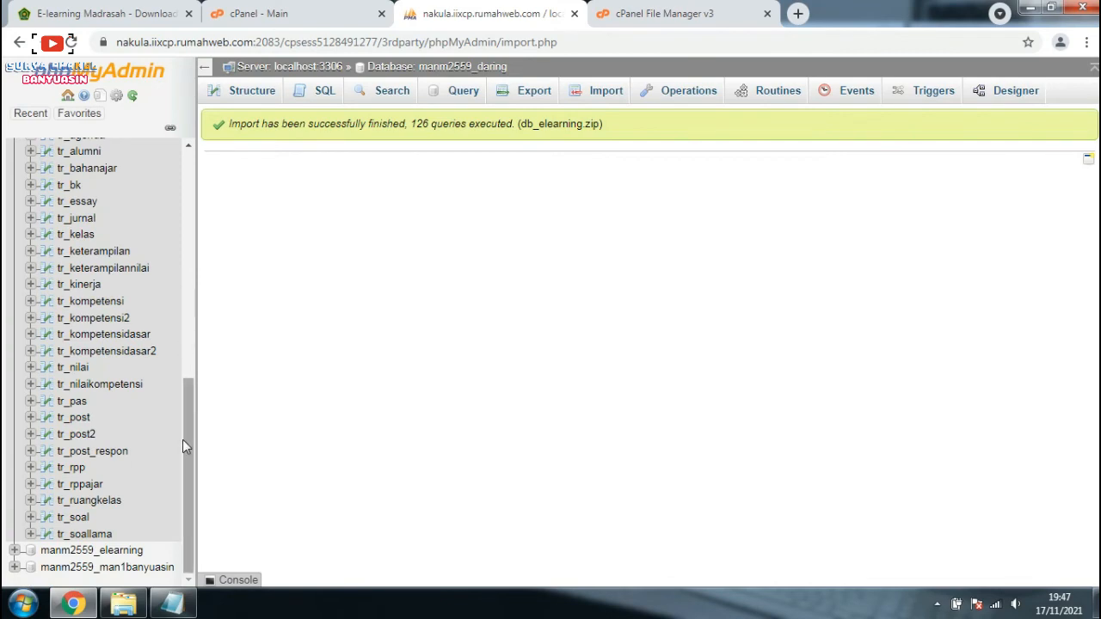
scroll(182, 434, "up", 2)
scroll(194, 327, "up", 4)
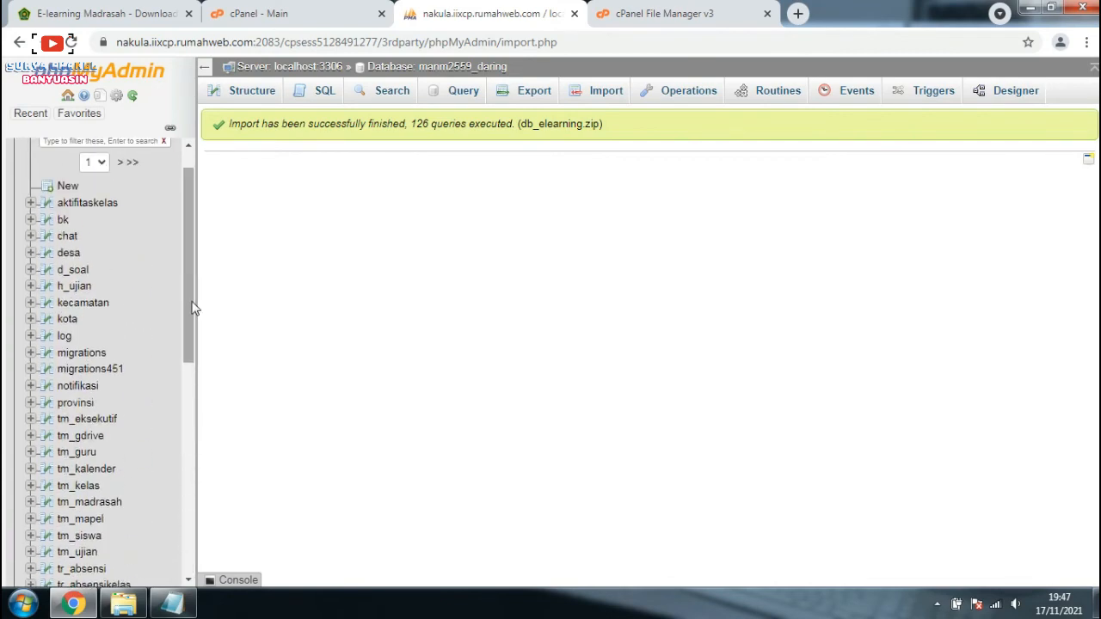
scroll(190, 293, "up", 1)
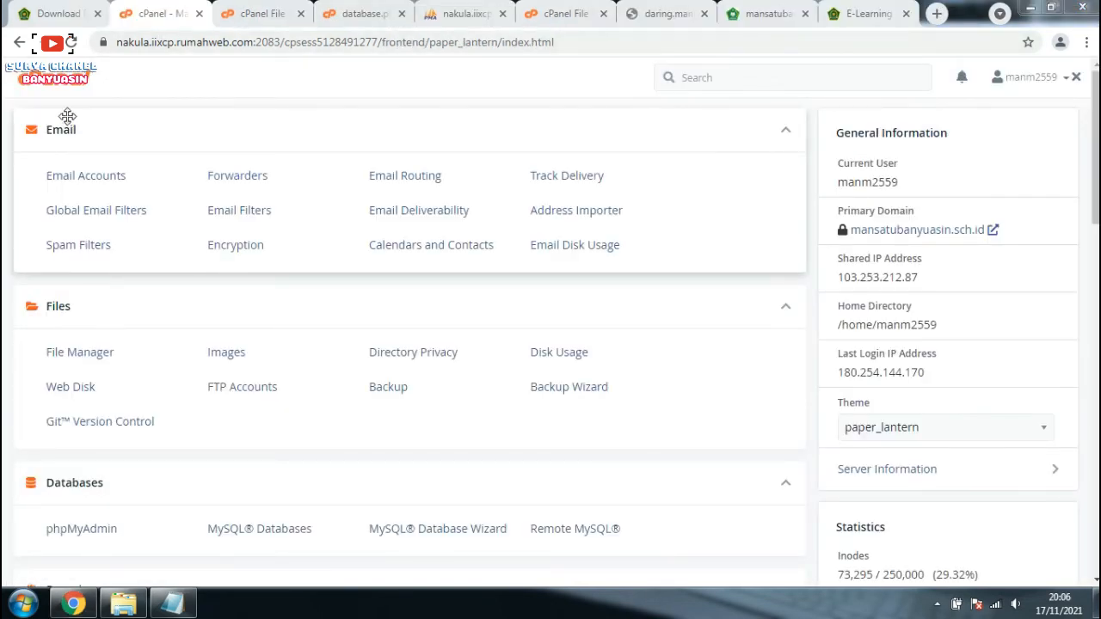
- Return to the cPanel home page and check Select PHP Version, which shows 7.2 as current
left_click(58, 80)
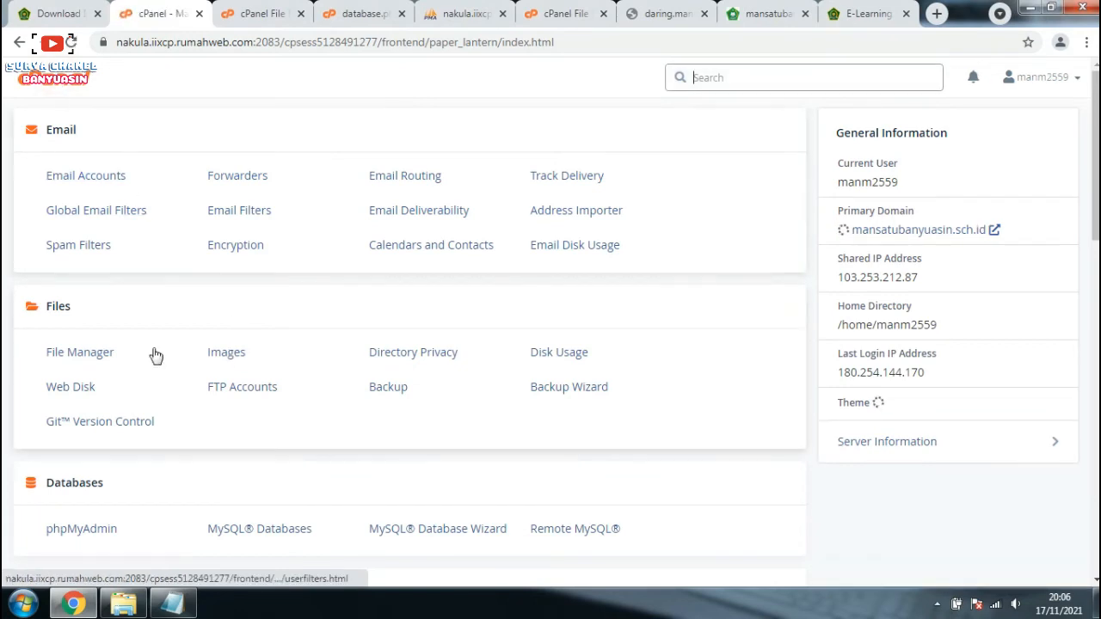
scroll(104, 314, "down", 1)
scroll(104, 315, "down", 6)
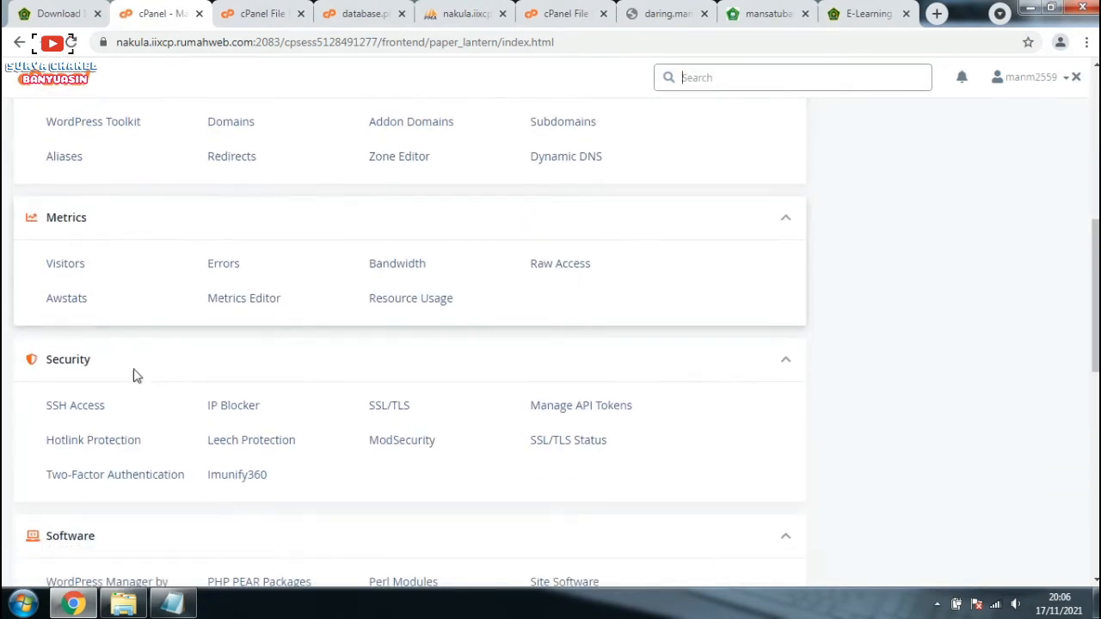
scroll(175, 403, "down", 3)
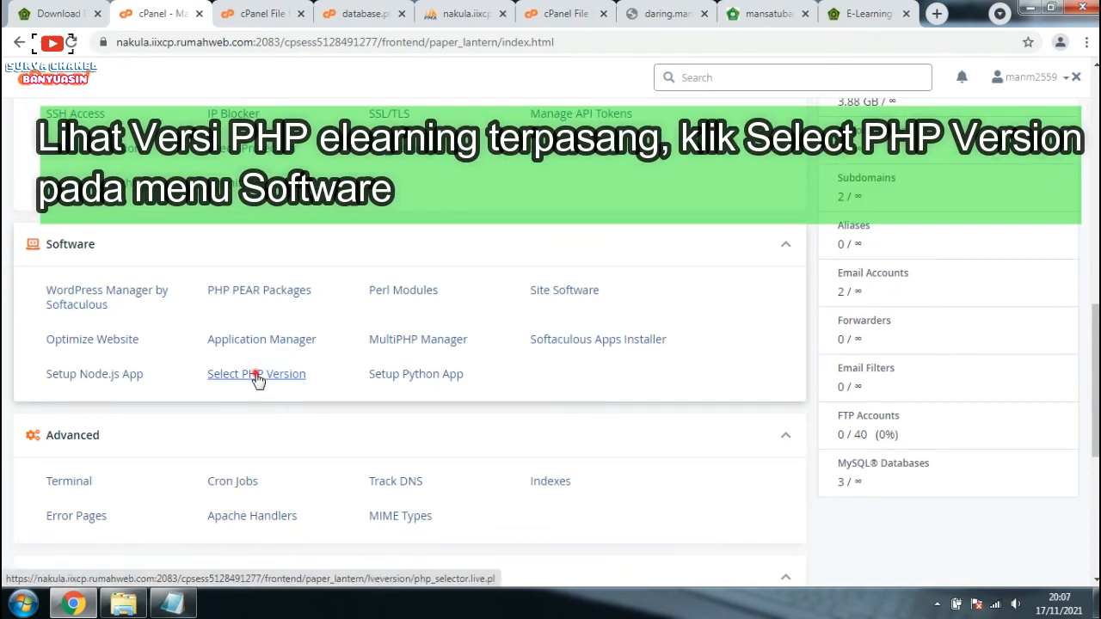
left_click(256, 376)
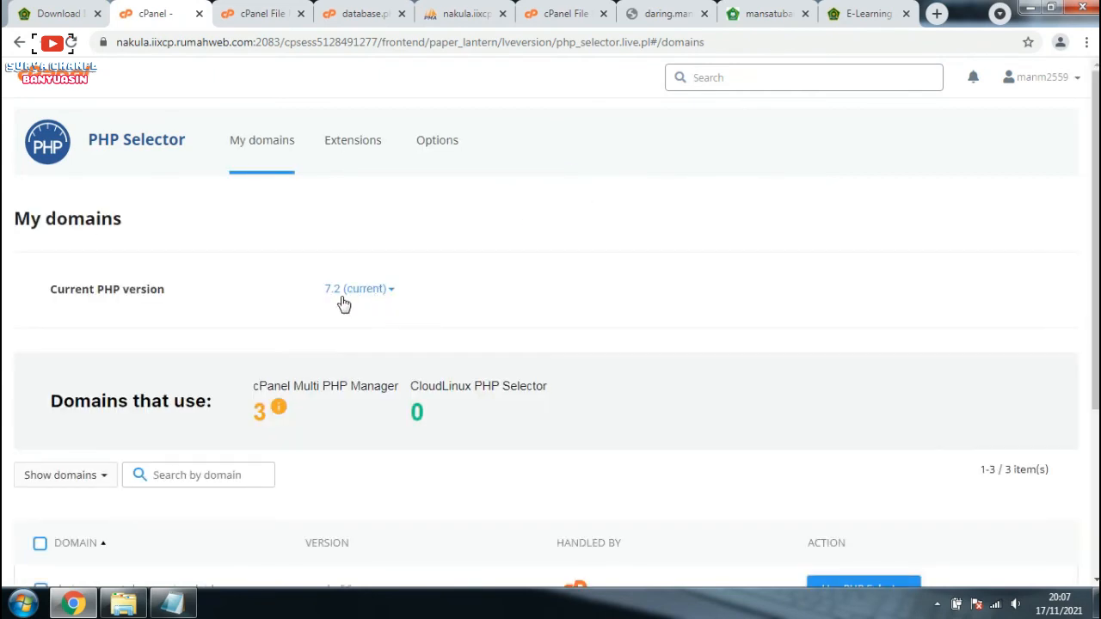
- Go back to the cPanel home page and scroll down to the Software section
left_click(58, 86)
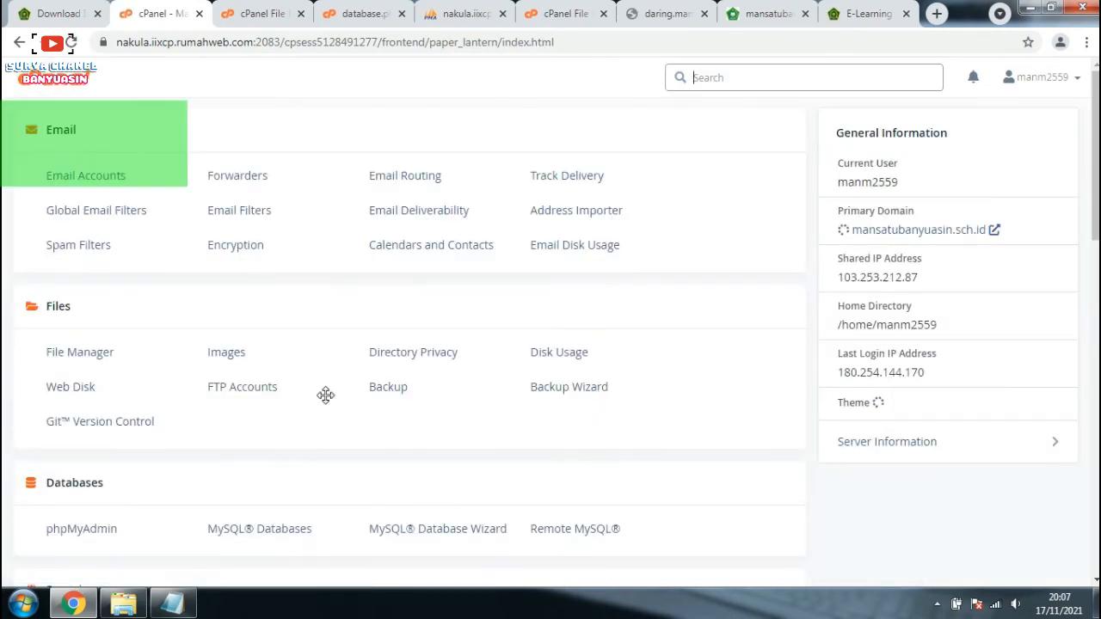
scroll(148, 413, "down", 2)
scroll(148, 413, "down", 5)
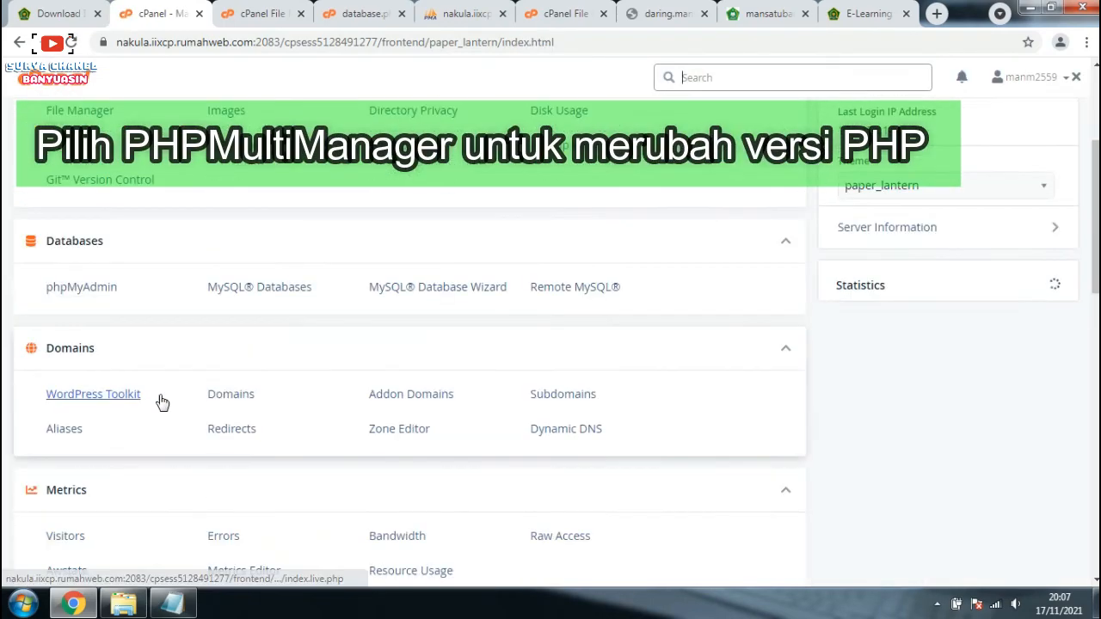
scroll(194, 404, "down", 1)
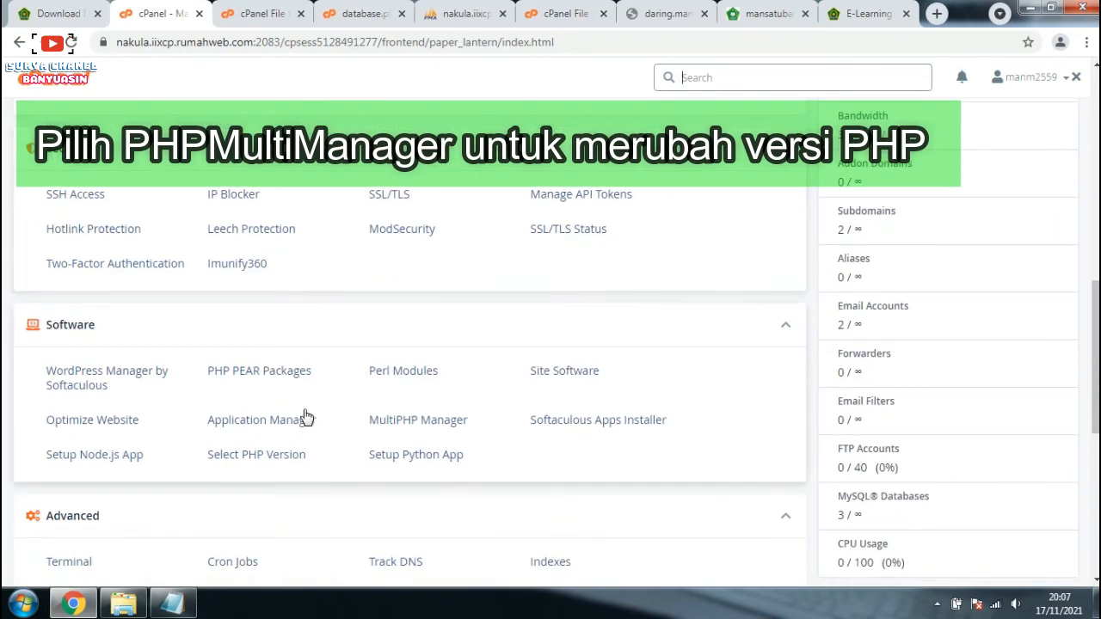
- Apply PHP 5.6 (ea-php56) to daring.mansatubanyuasin.sch.id in MultiPHP Manager, then return home
left_click(404, 421)
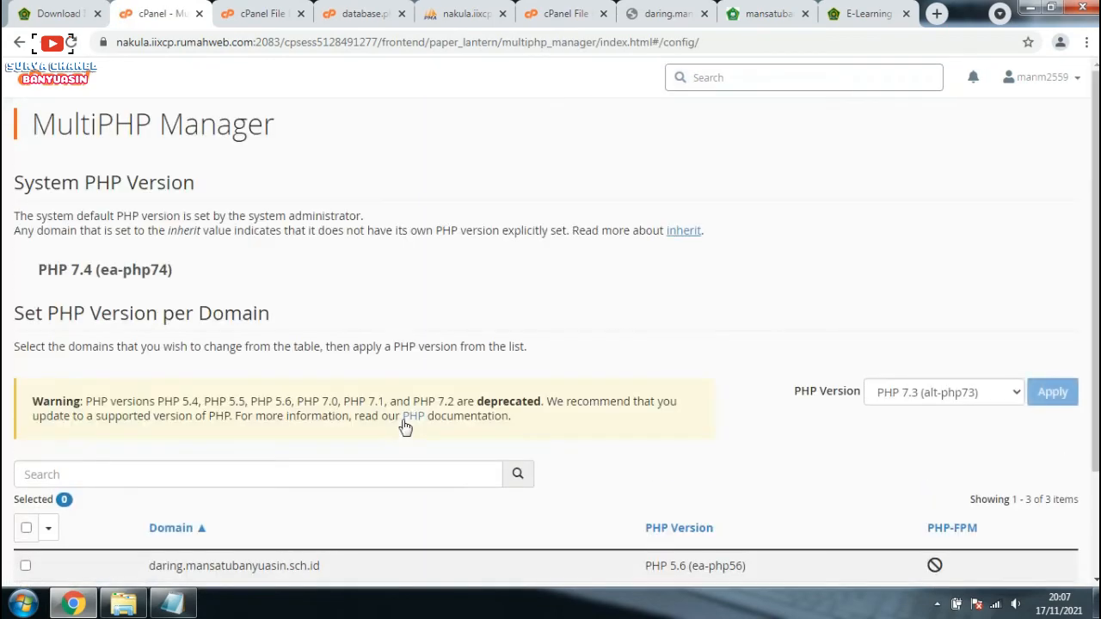
scroll(405, 425, "down", 1)
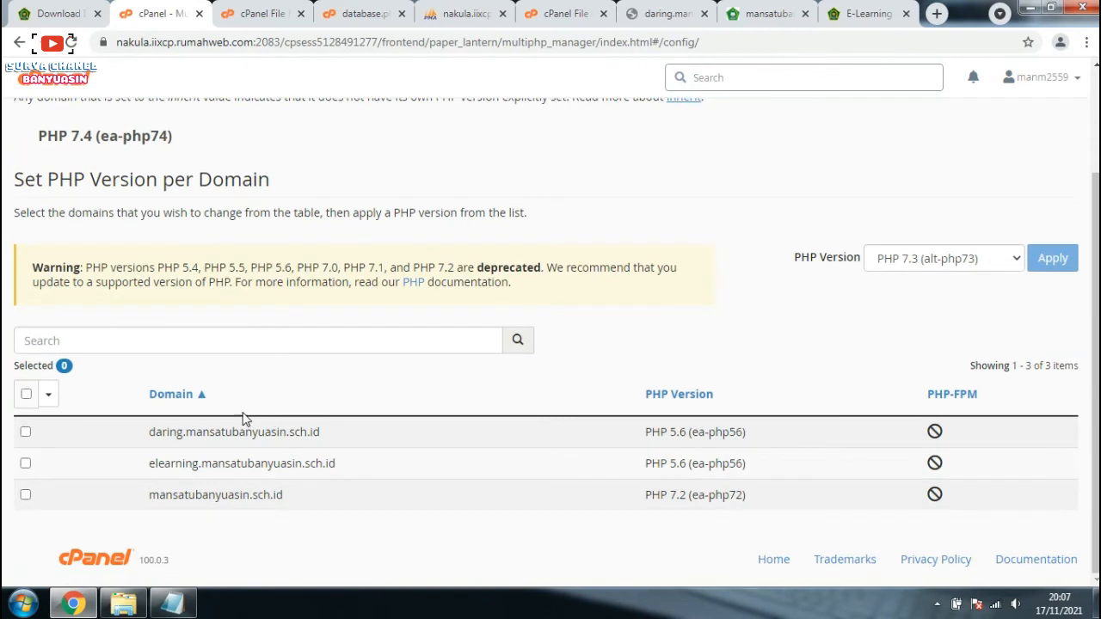
left_click(26, 433)
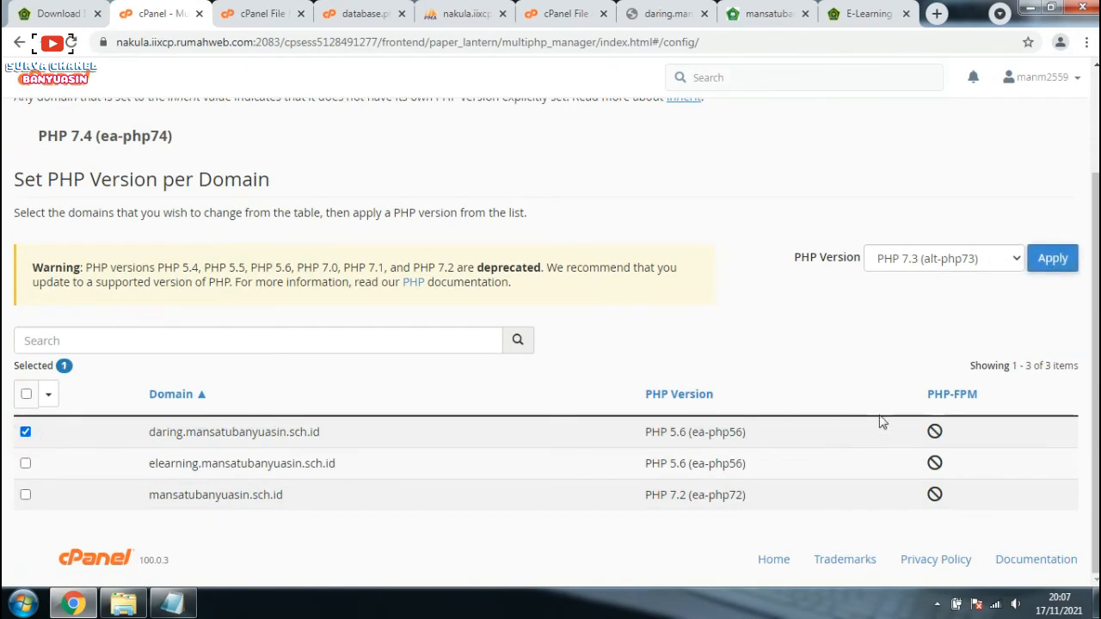
left_click(1013, 260)
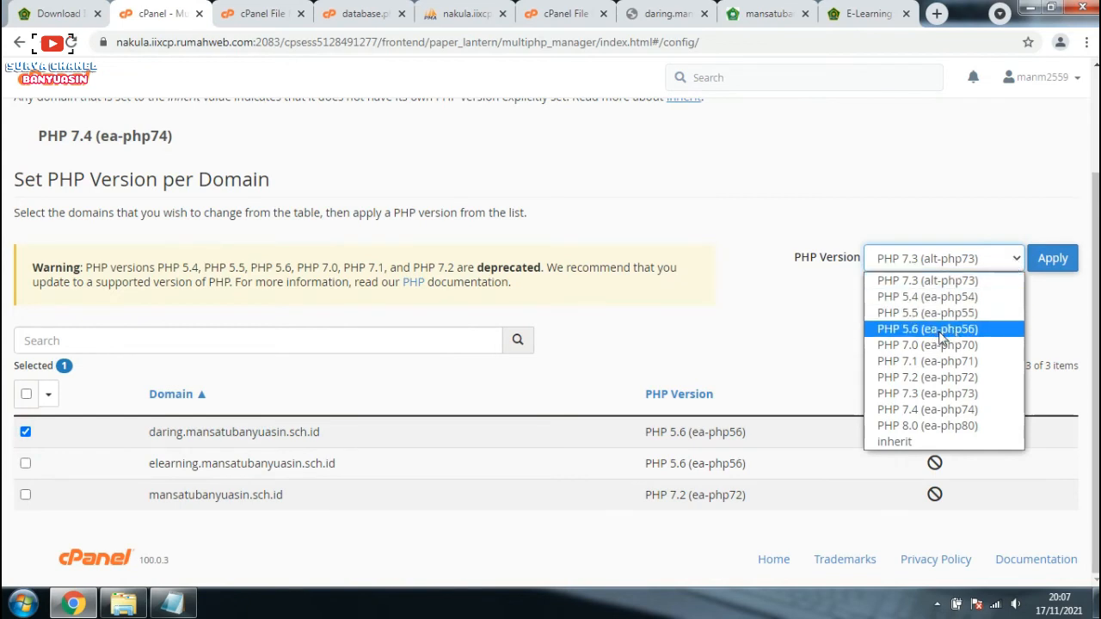
left_click(955, 333)
left_click(1049, 261)
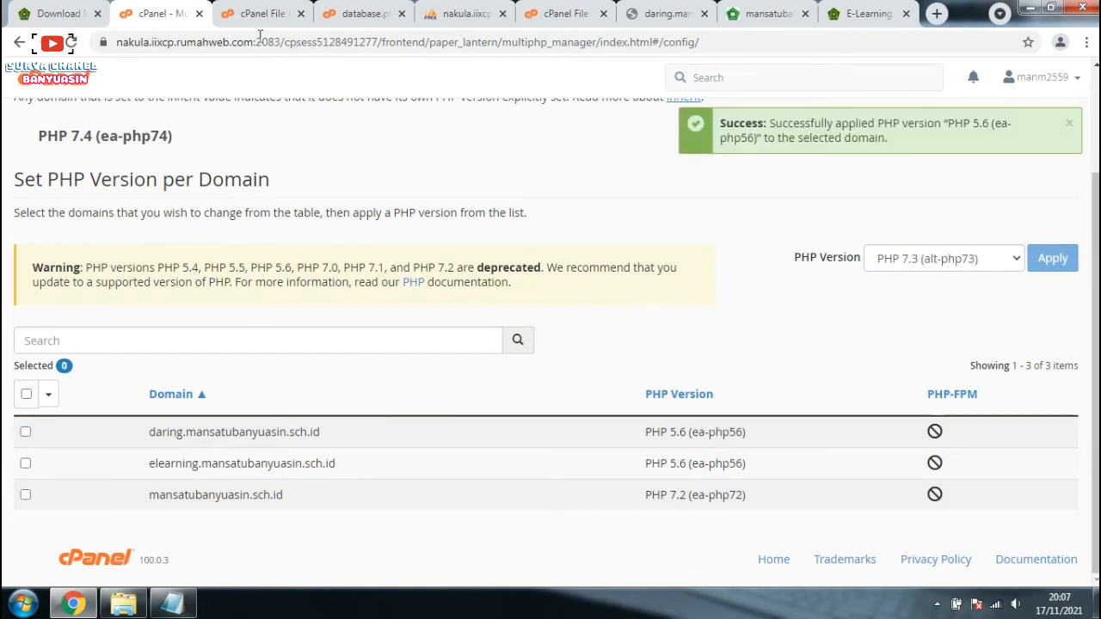
left_click(74, 93)
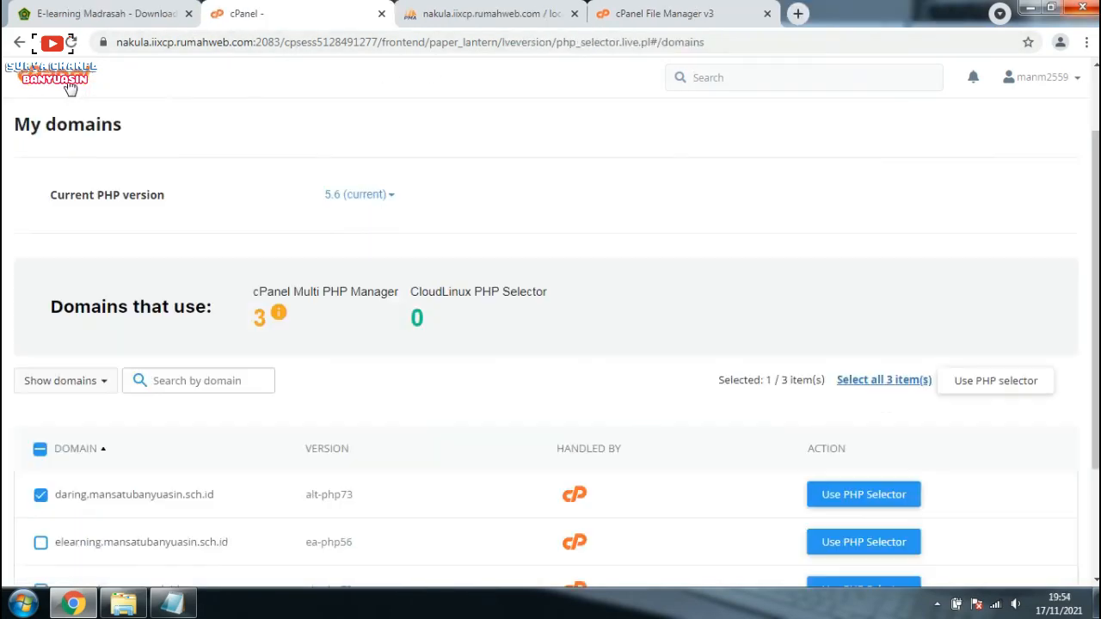
left_click(71, 89)
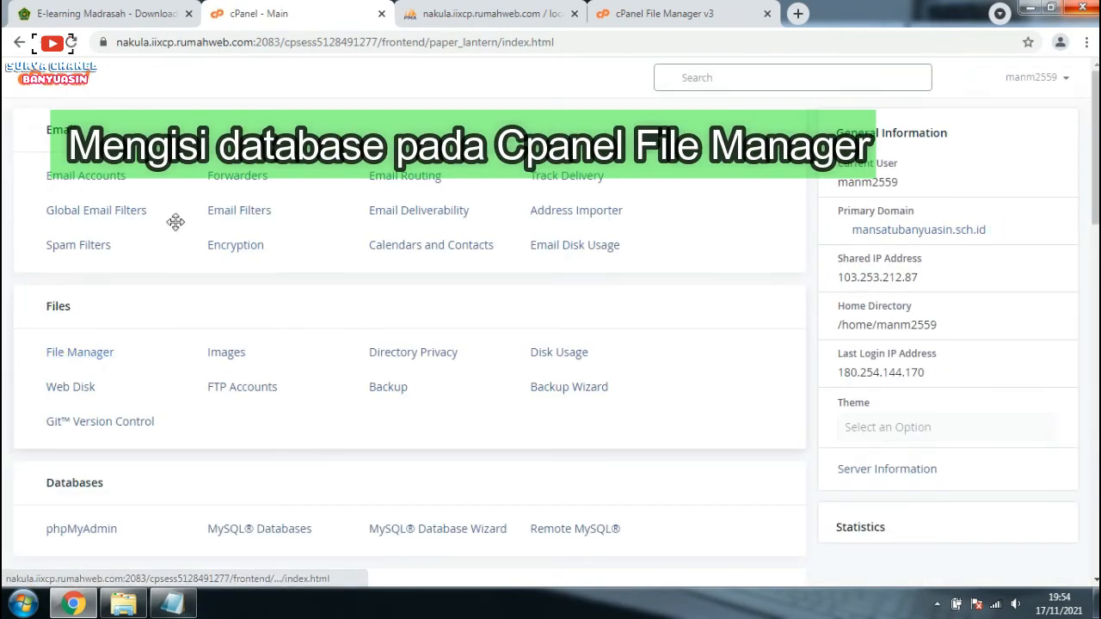
- Browse File Manager to the public_html > daring site folder
left_click(88, 352)
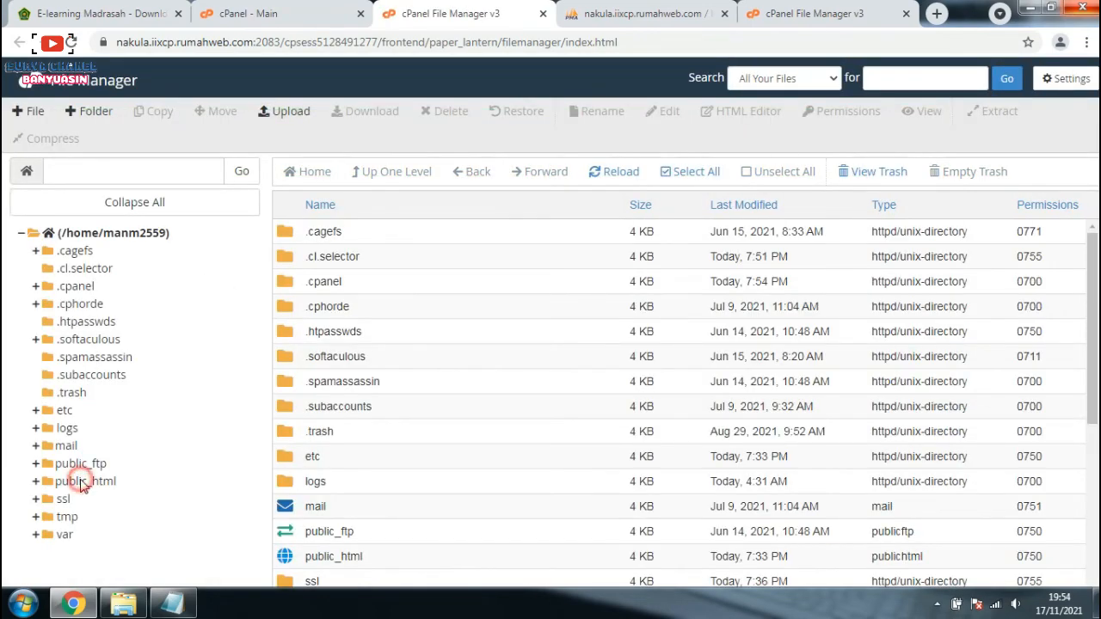
left_click(85, 482)
scroll(80, 484, "down", 3)
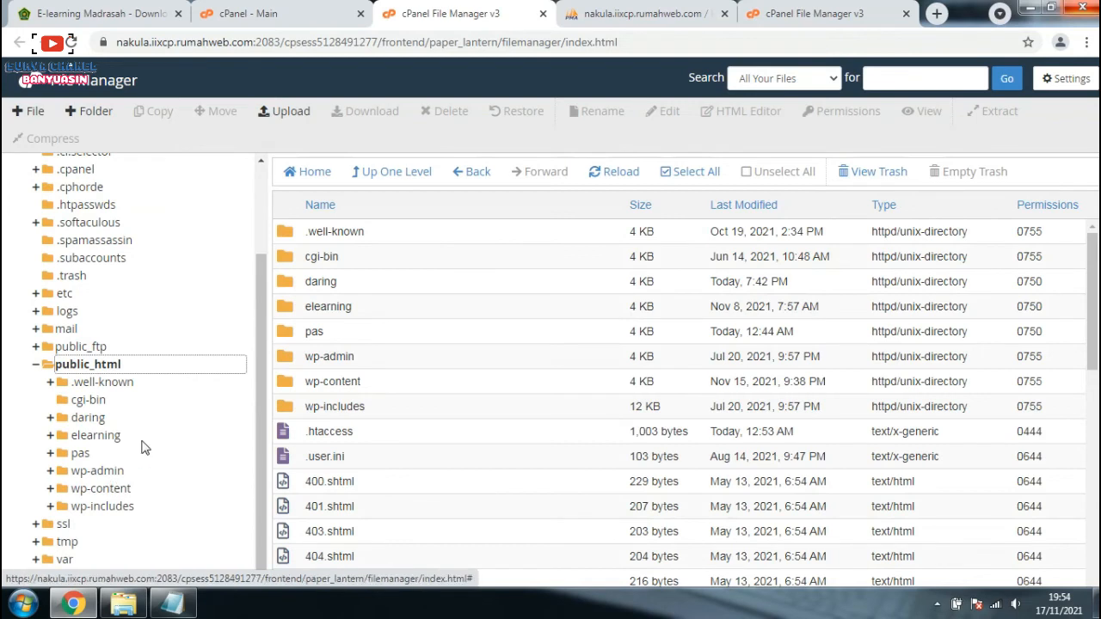
left_click(88, 417)
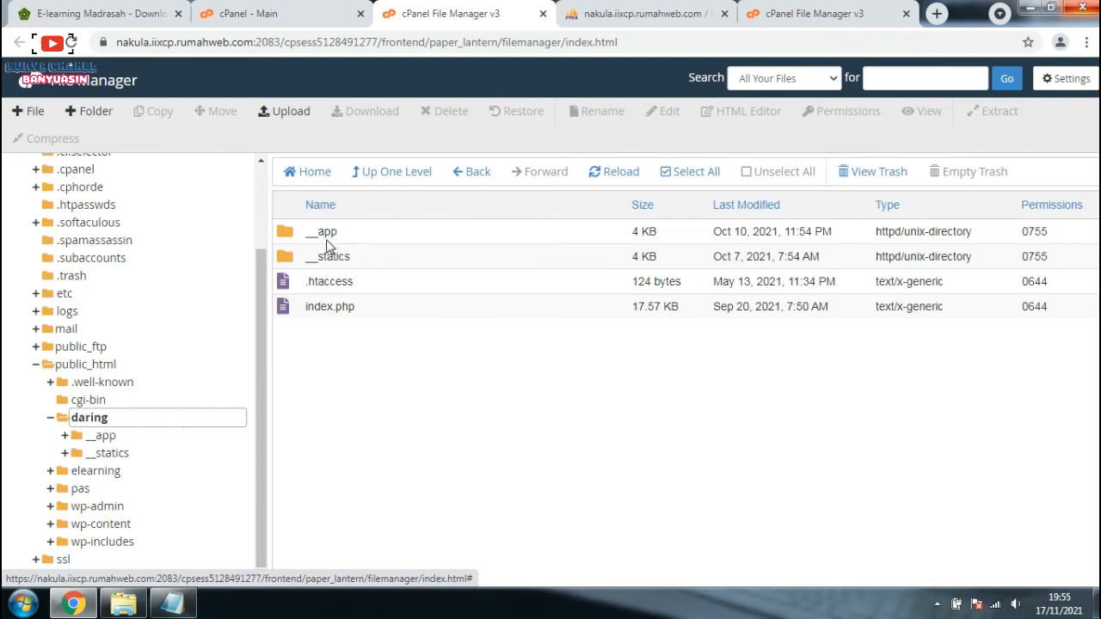
- Go into __app > config and open database.php in the code editor
left_click(320, 230)
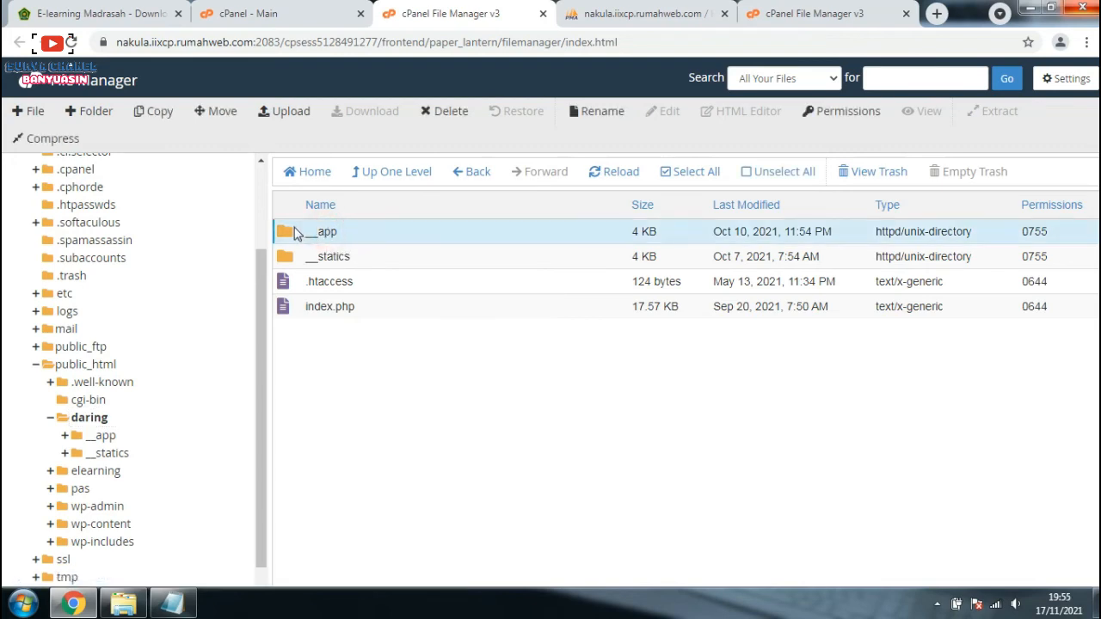
left_click(291, 230)
double_click(290, 231)
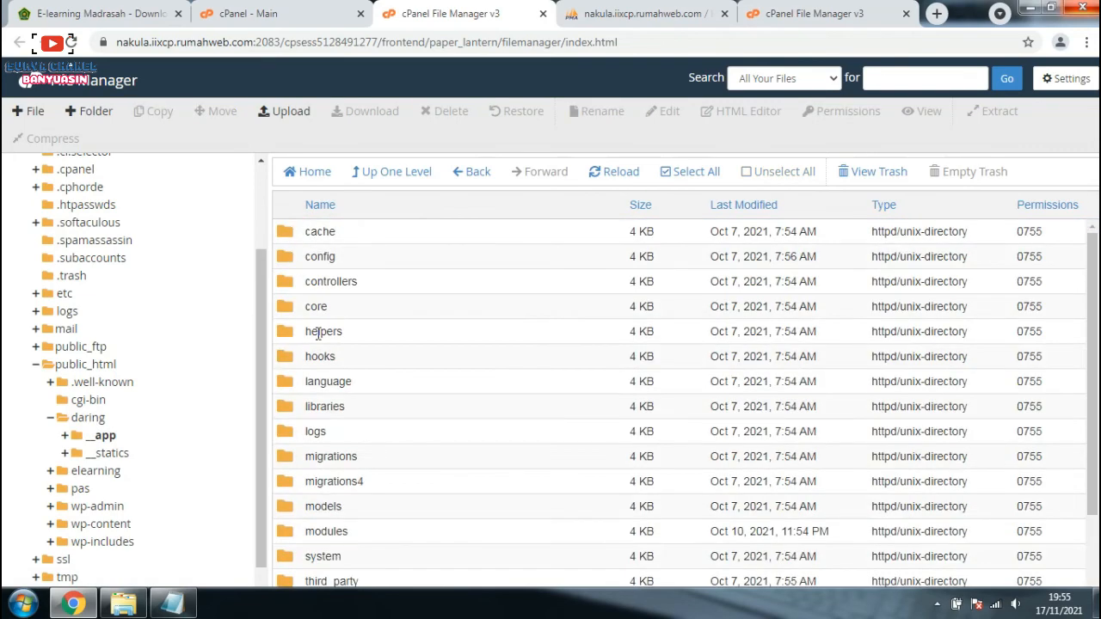
double_click(284, 256)
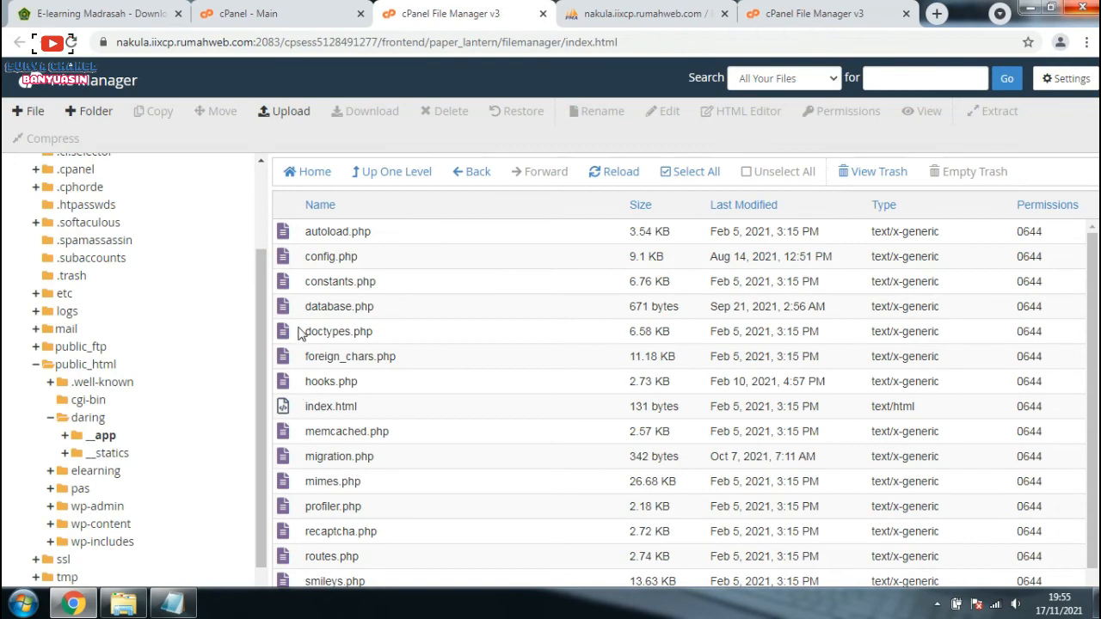
scroll(299, 331, "down", 1)
scroll(299, 309, "down", 1)
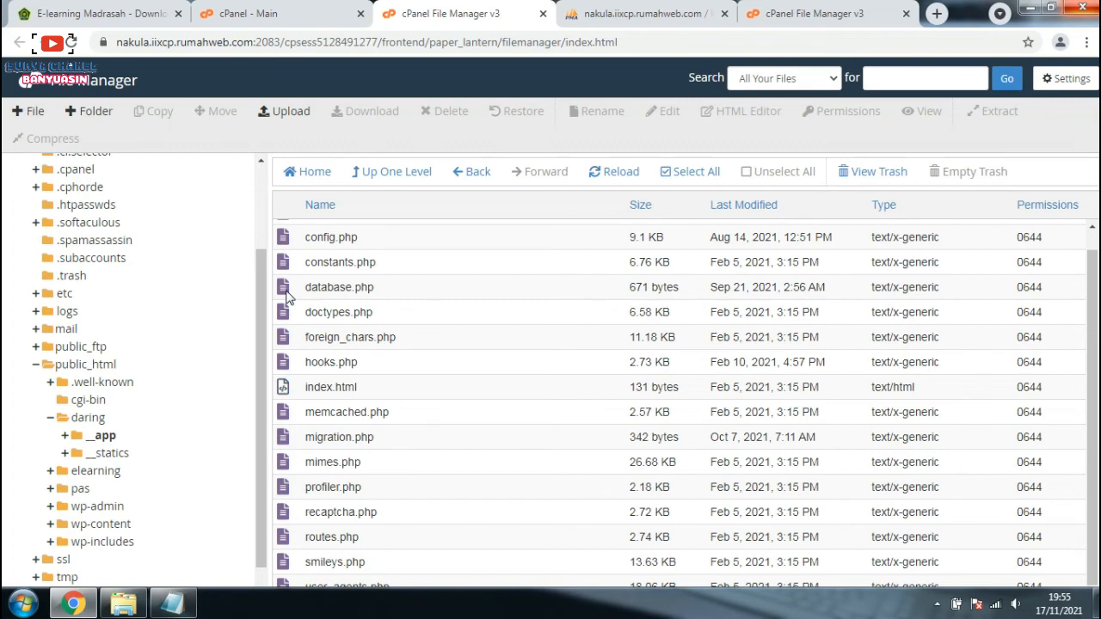
left_click(289, 296)
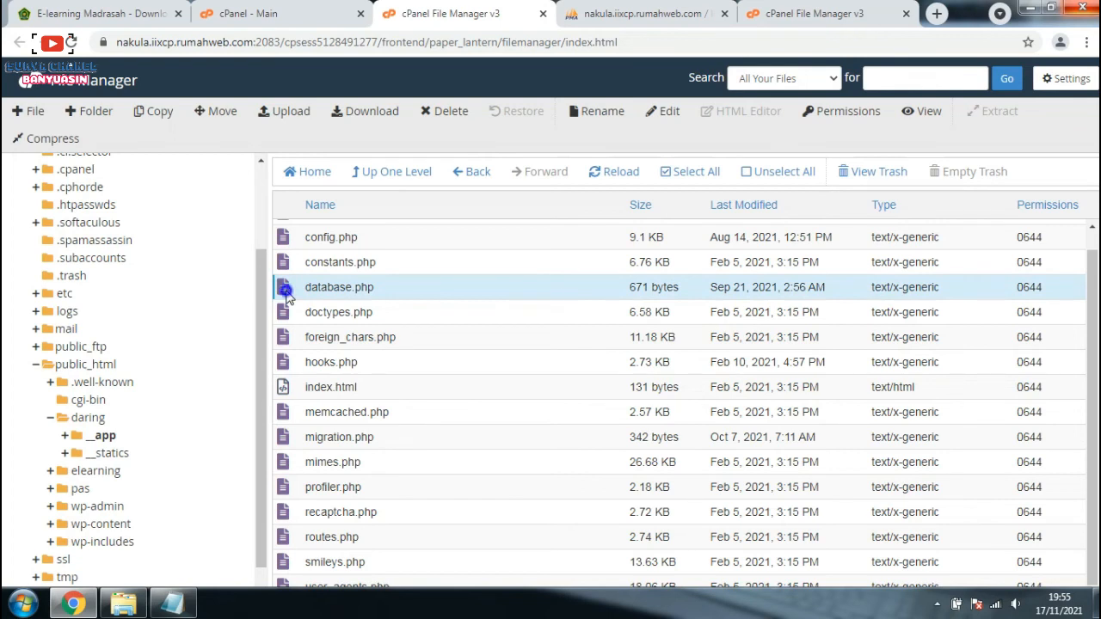
right_click(286, 295)
left_click(335, 361)
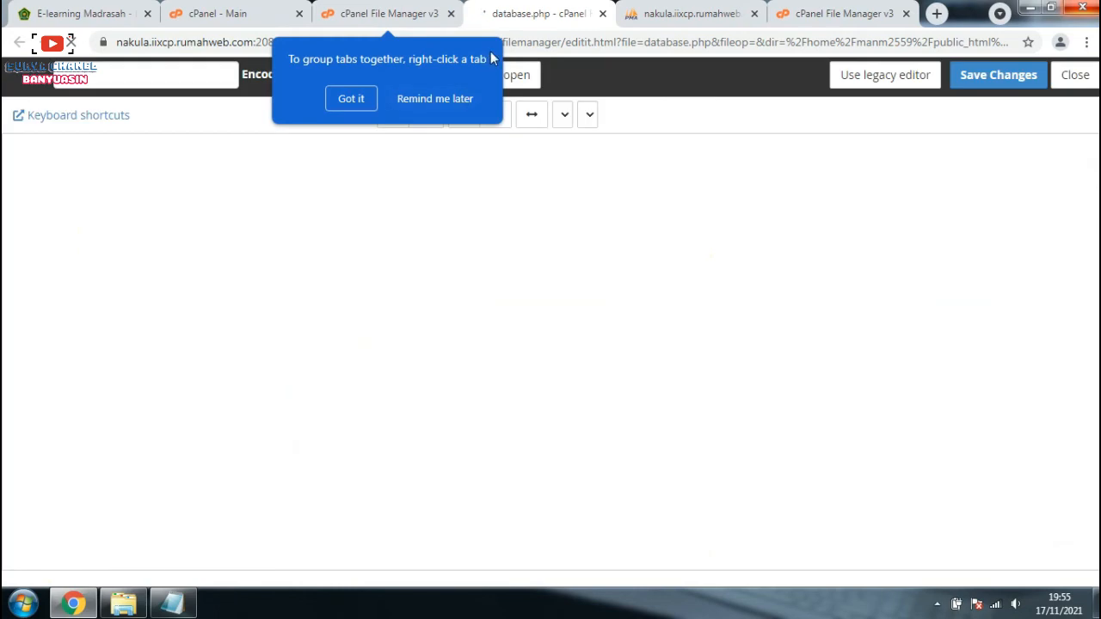
- Copy the database username from the notes and type 'loca' over the line 9 hostname placeholder
left_click(421, 273)
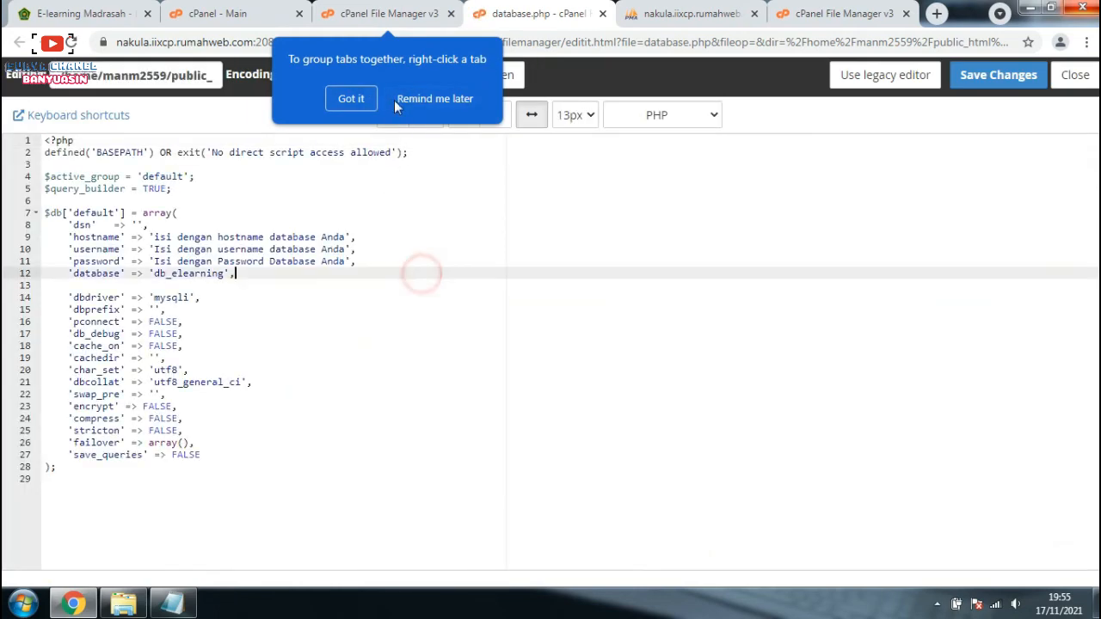
left_click(351, 98)
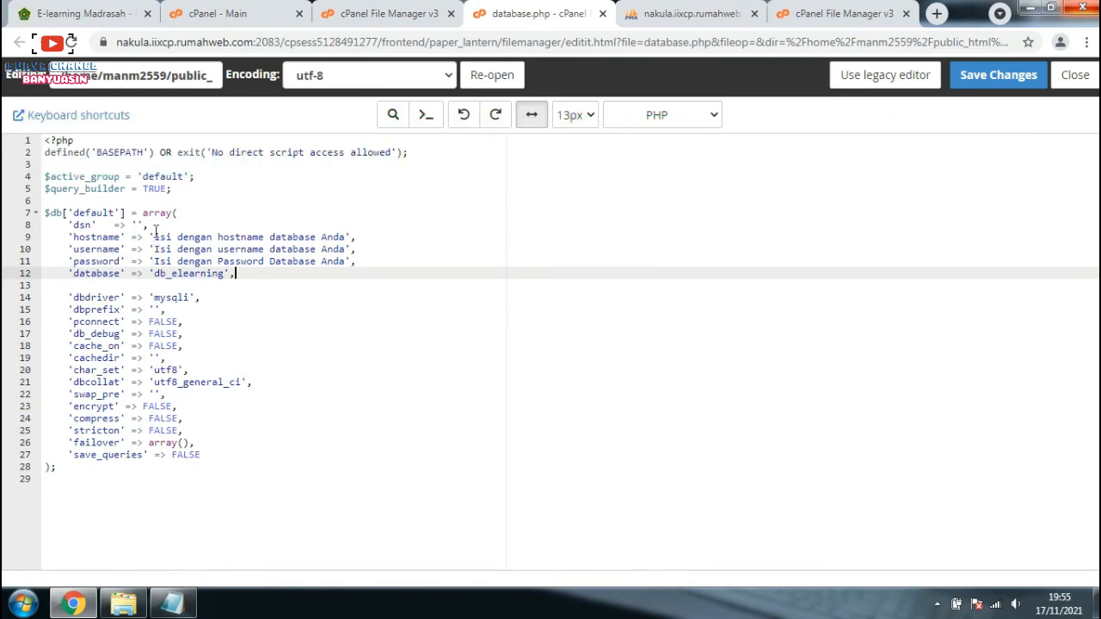
left_click(154, 236)
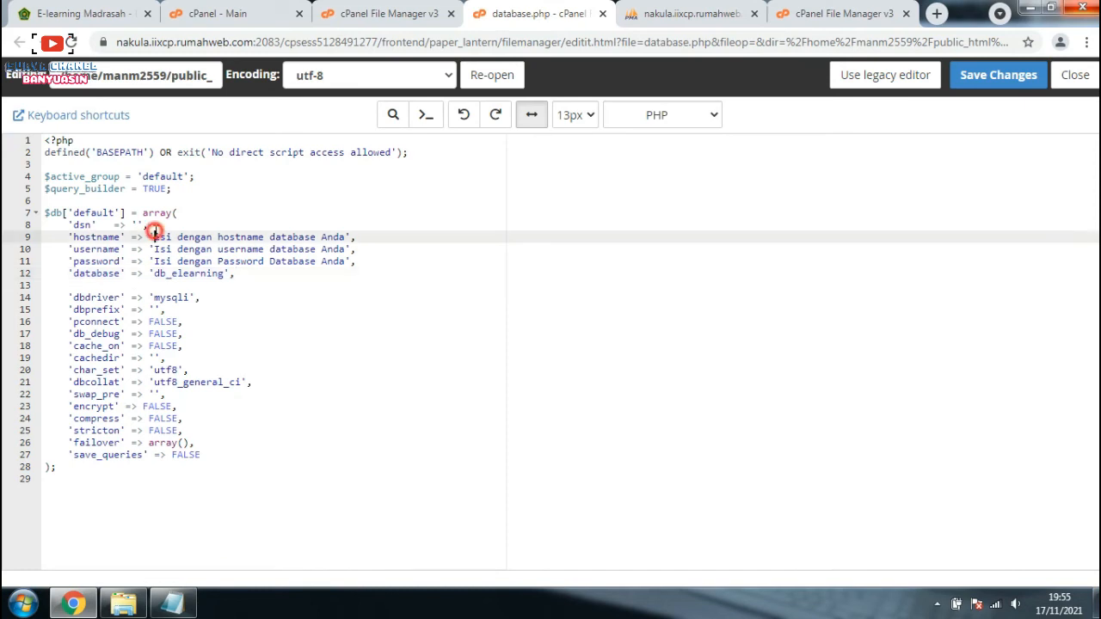
left_click(173, 604)
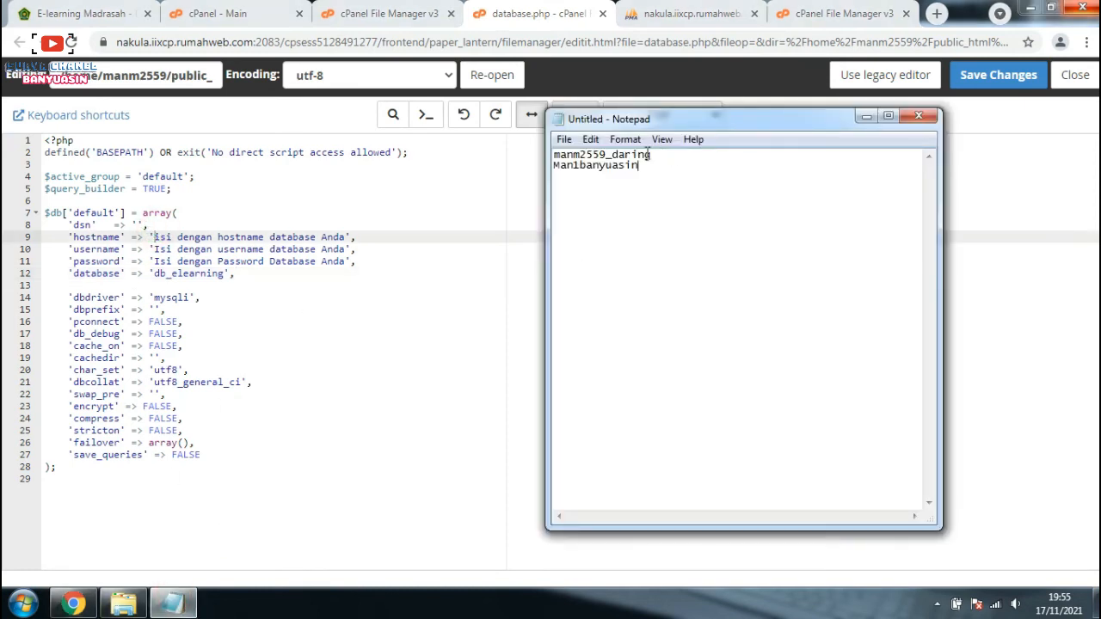
left_click_drag(654, 154, 553, 154)
key("ctrl+c")
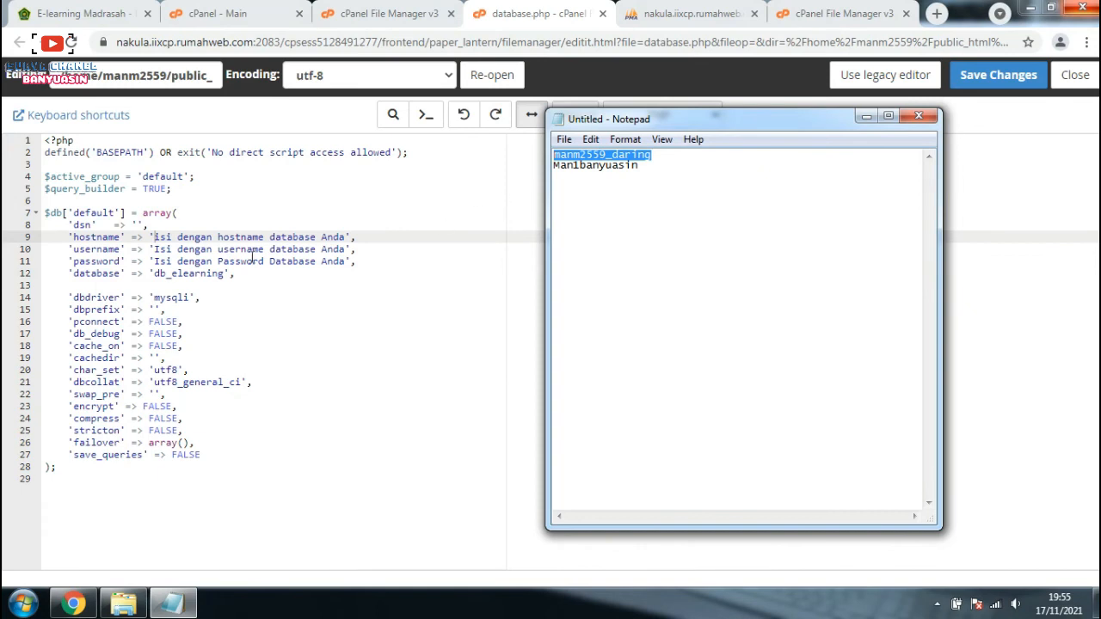
left_click(246, 249)
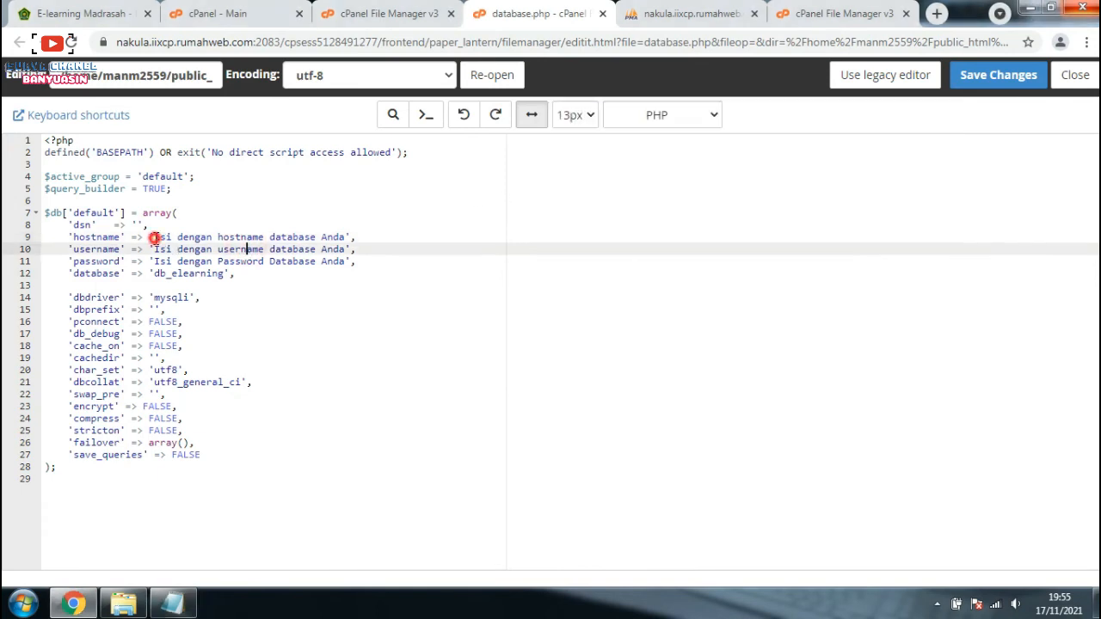
left_click_drag(153, 237, 334, 234)
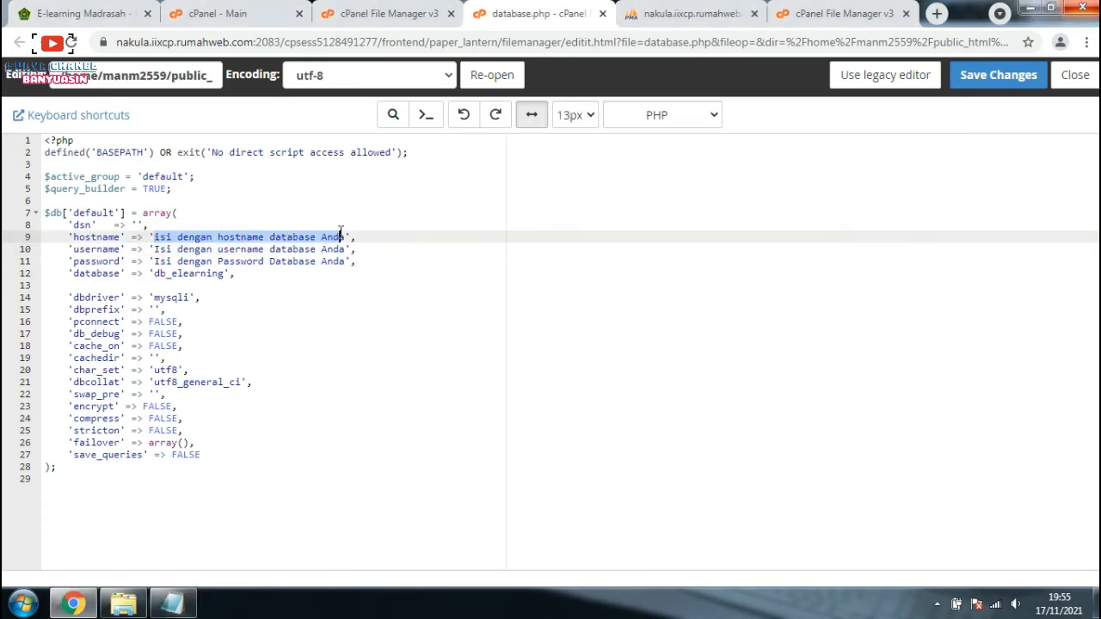
type("localhost")
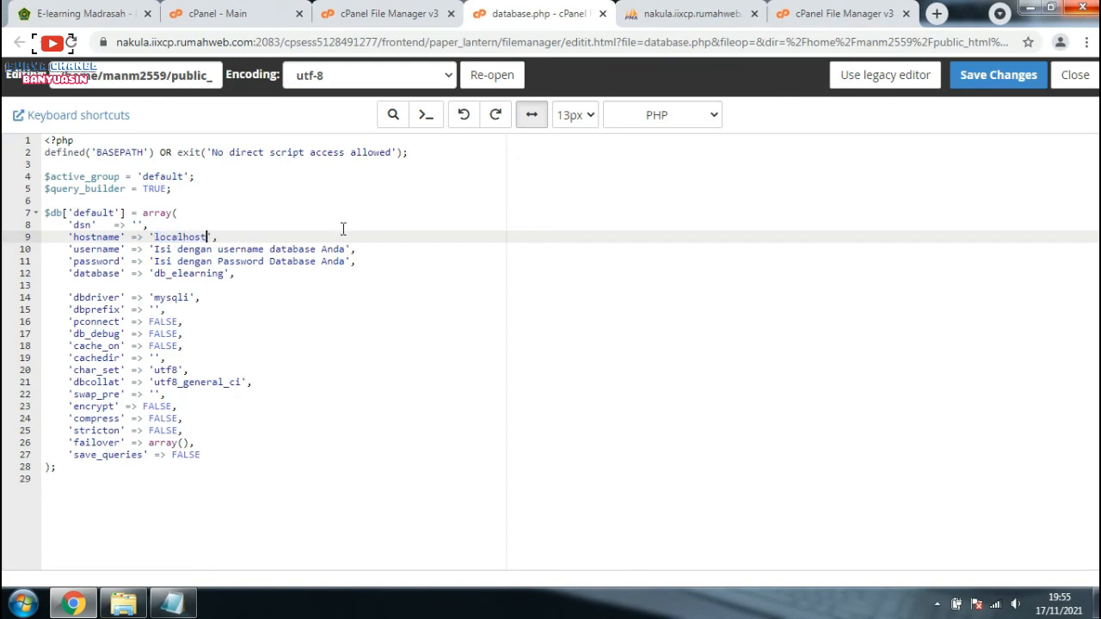
left_click_drag(155, 250, 337, 249)
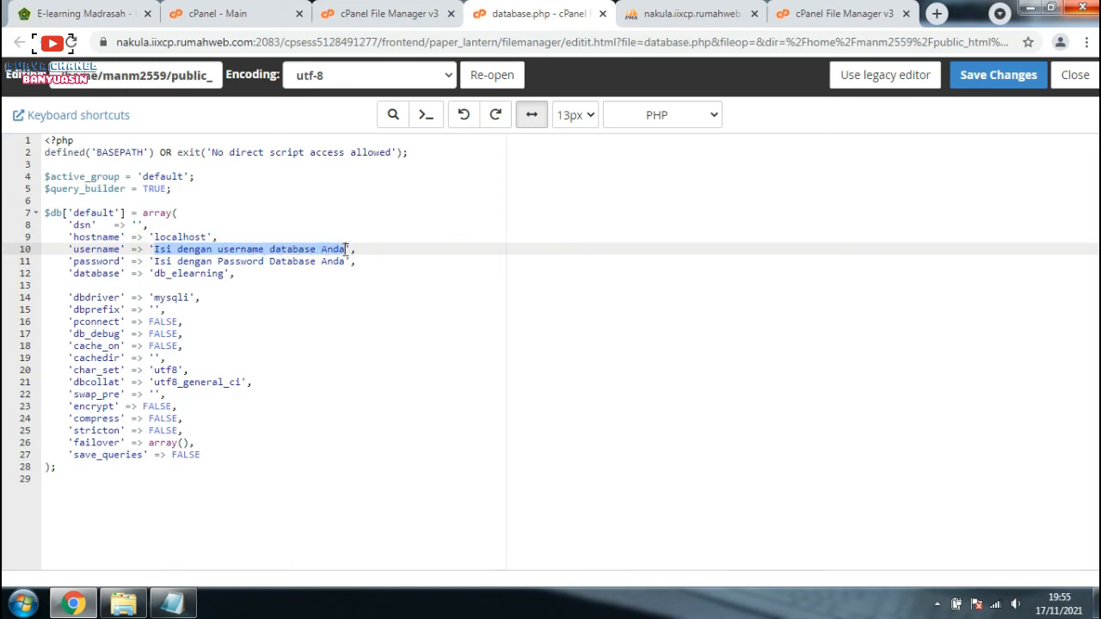
key("ctrl+v")
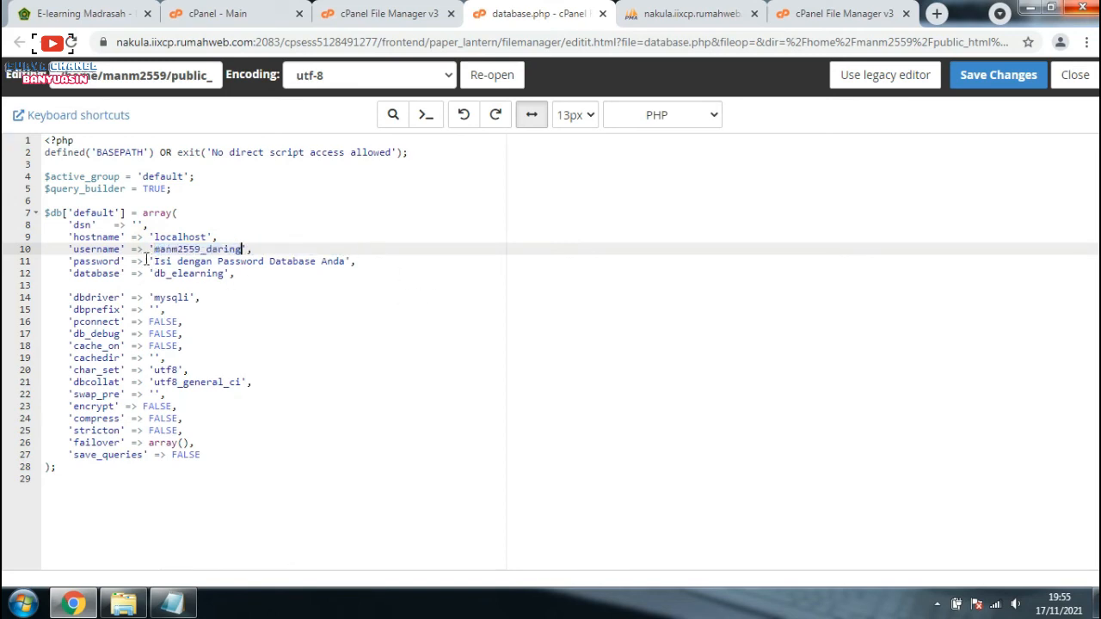
left_click_drag(155, 261, 330, 264)
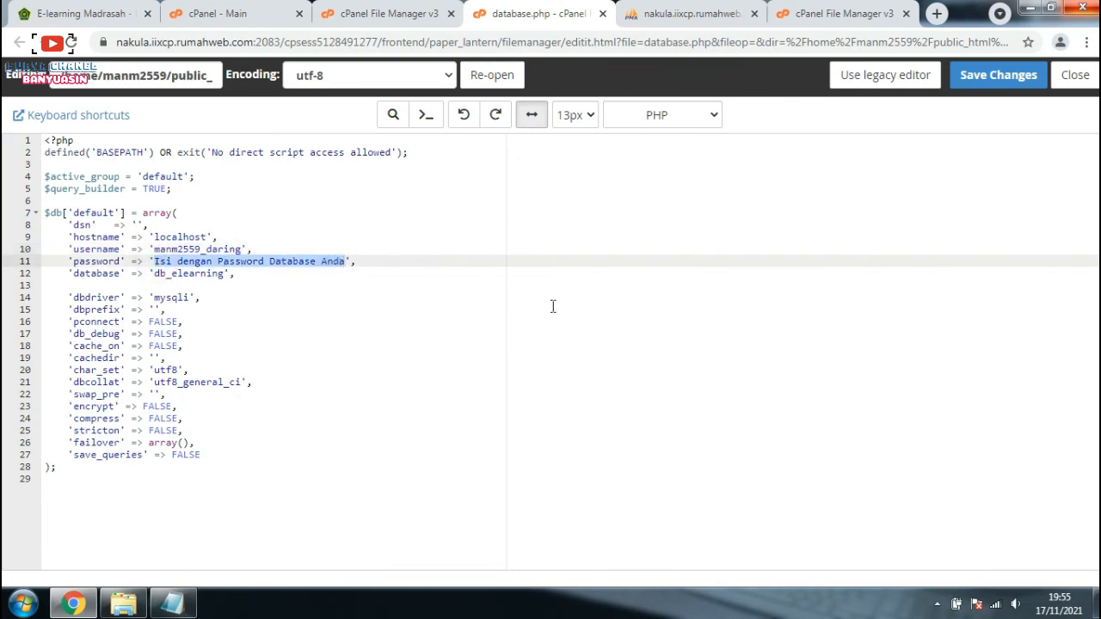
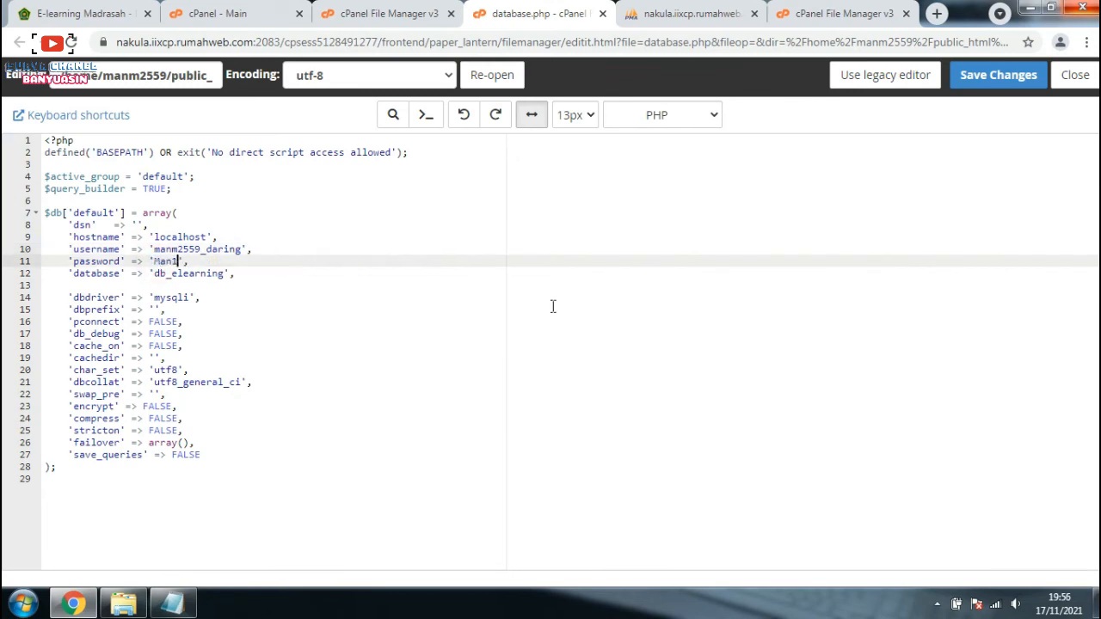
left_click(995, 78)
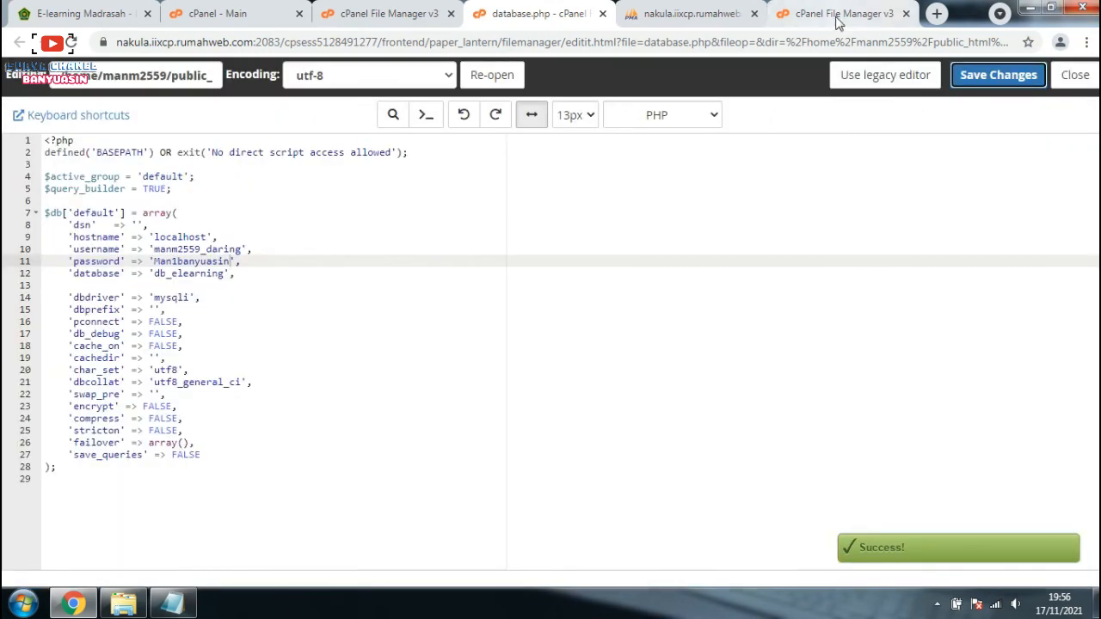
- Load daring.mansatubanyuasin.sch.id in a new browser tab
left_click(939, 13)
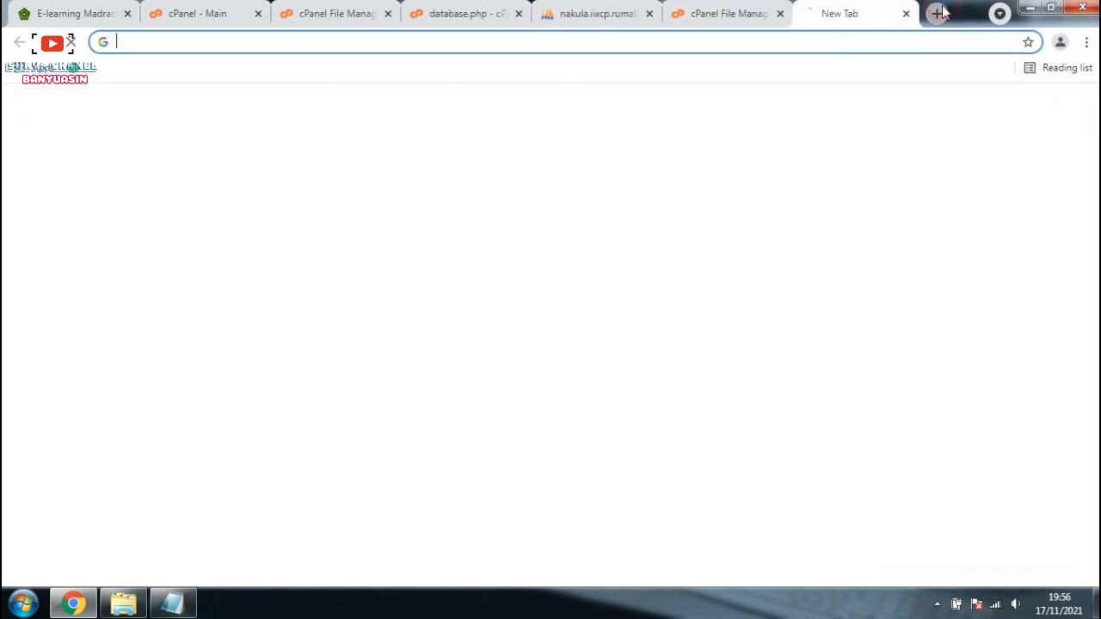
type("daring")
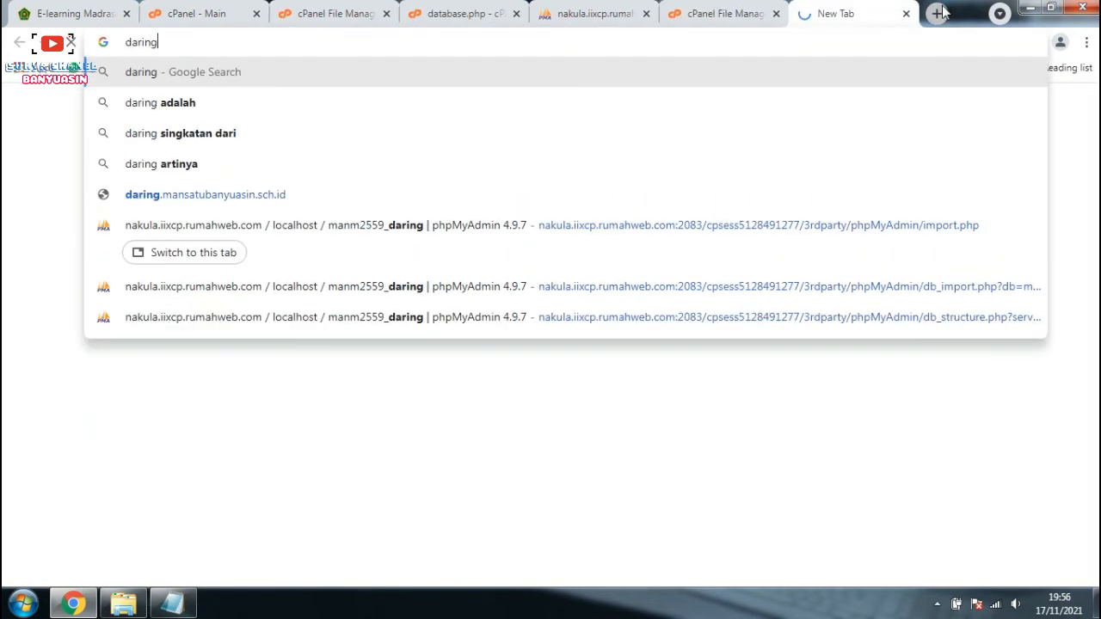
type(".mansatubanyuasin.sch.id")
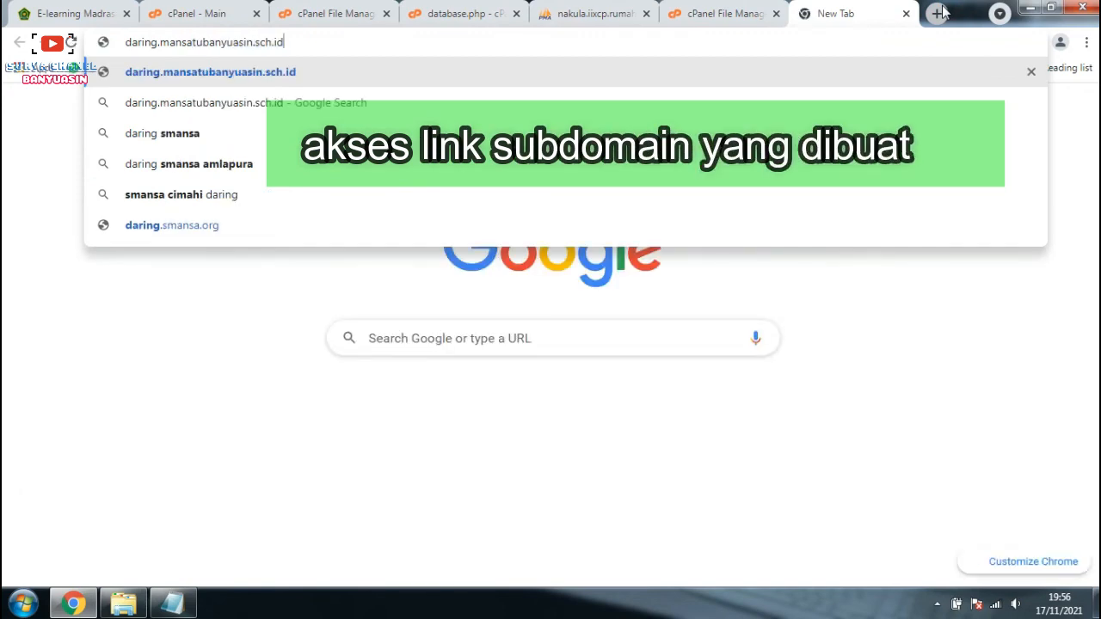
key("Return")
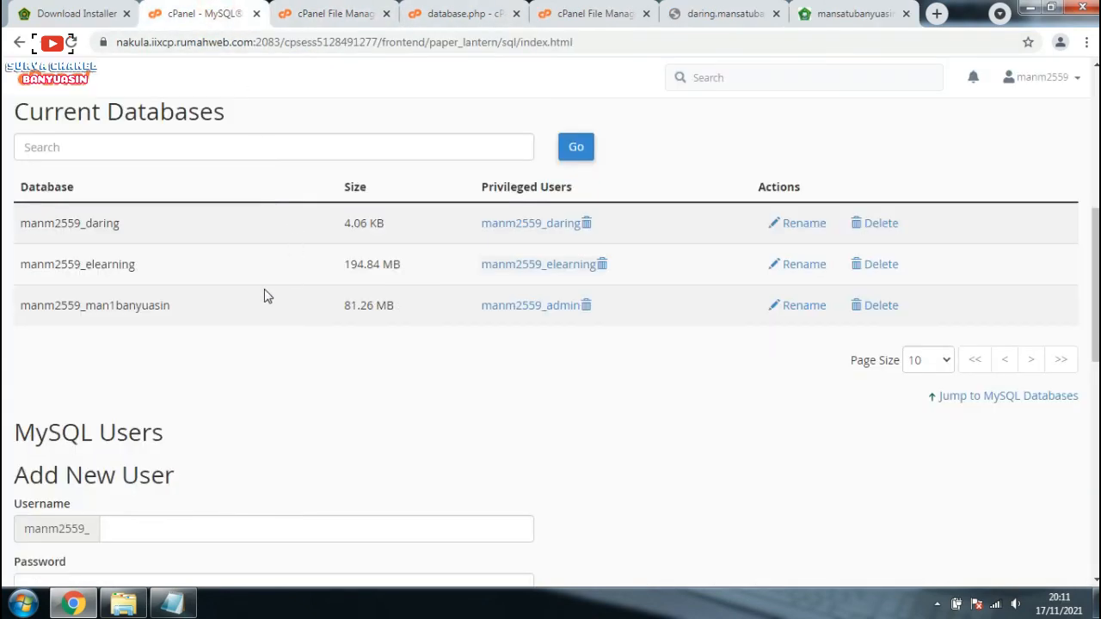
- Copy the daring database user name from Current Users, re-save database.php, and go to the activation page
scroll(265, 296, "down", 8)
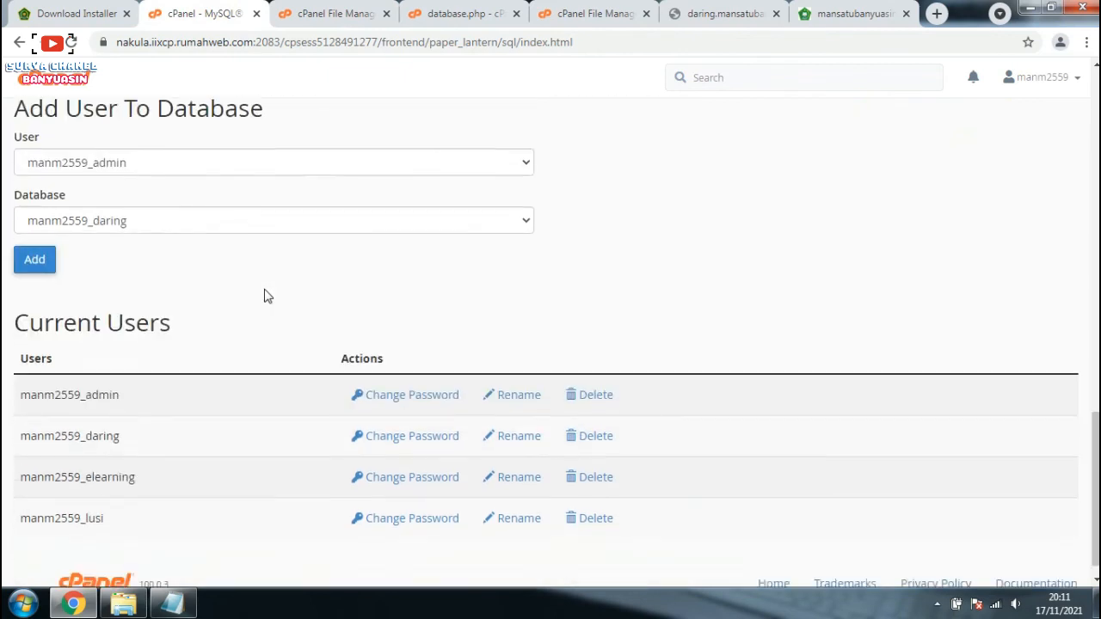
scroll(266, 297, "down", 1)
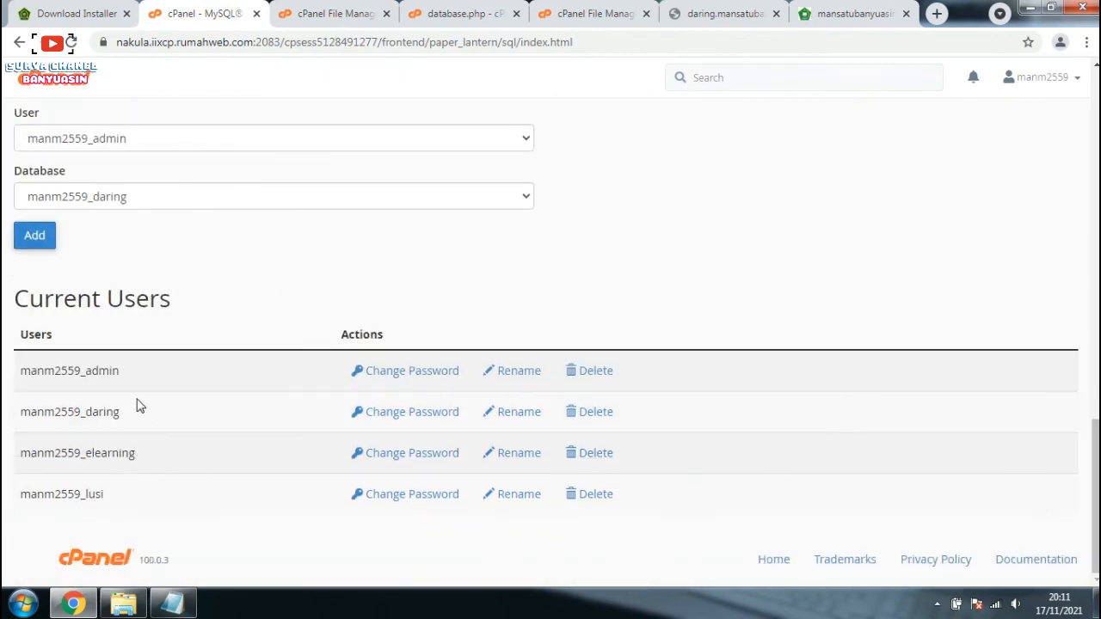
left_click_drag(125, 414, 34, 412)
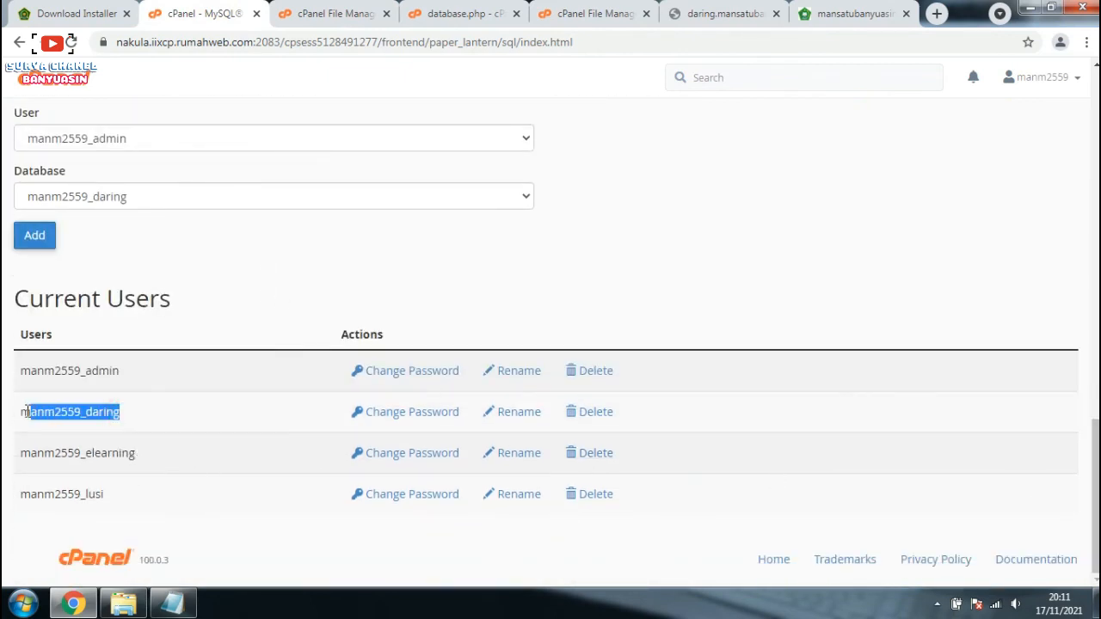
left_click(172, 602)
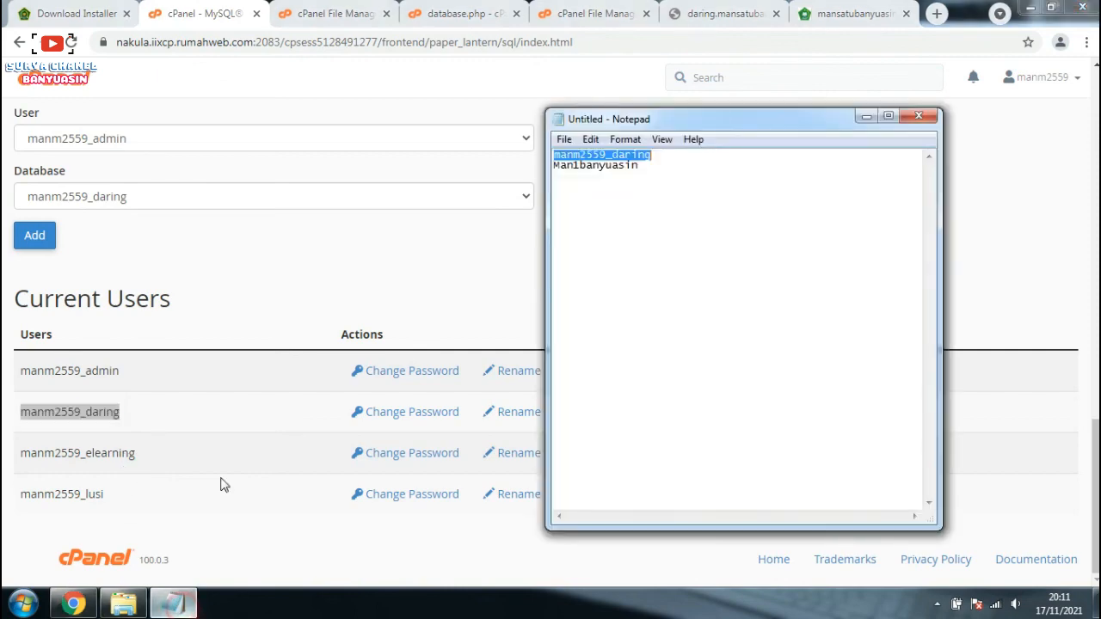
left_click(314, 13)
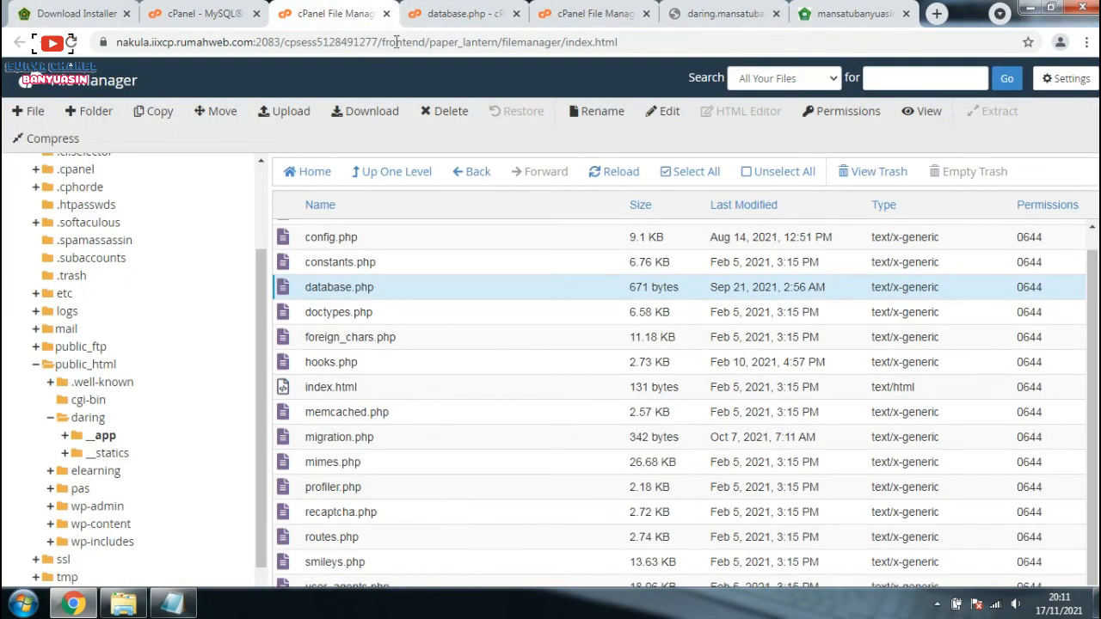
left_click(438, 16)
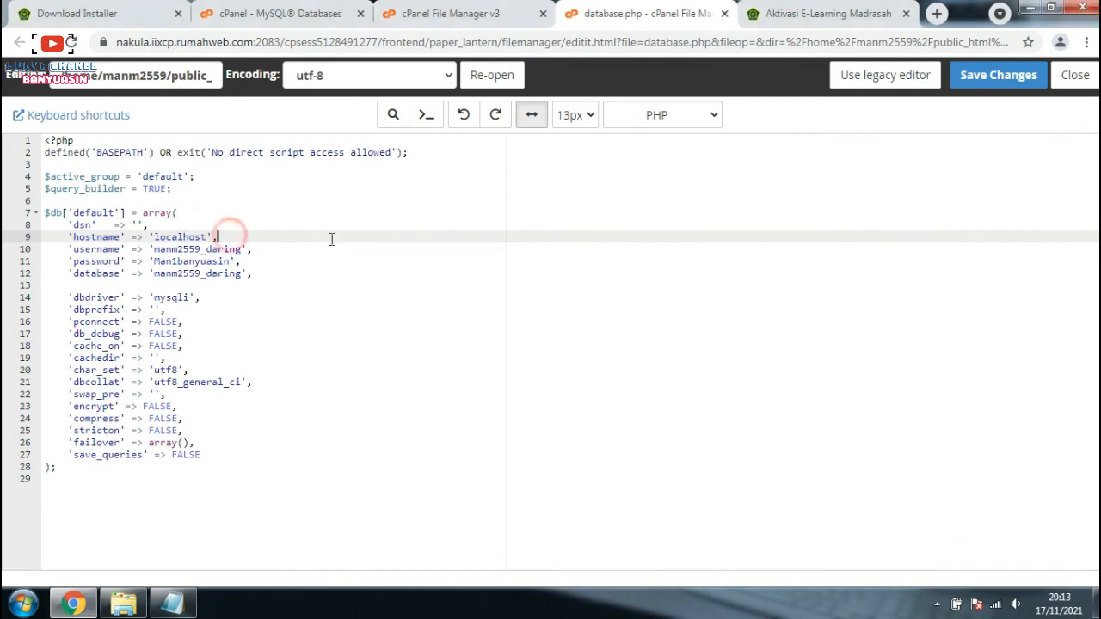
left_click(1000, 80)
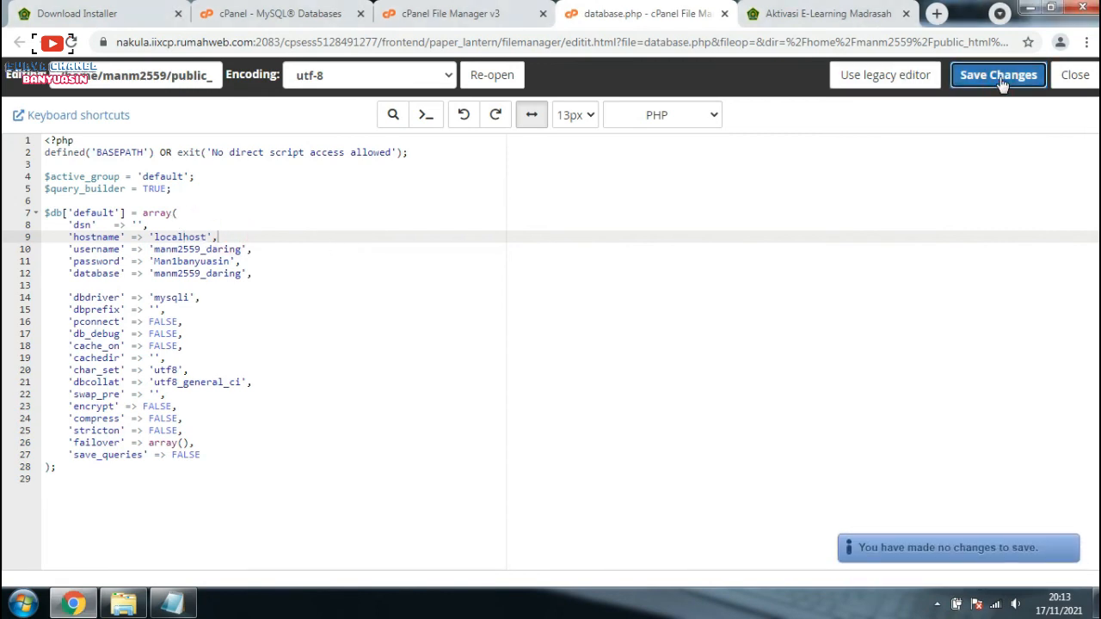
left_click(863, 16)
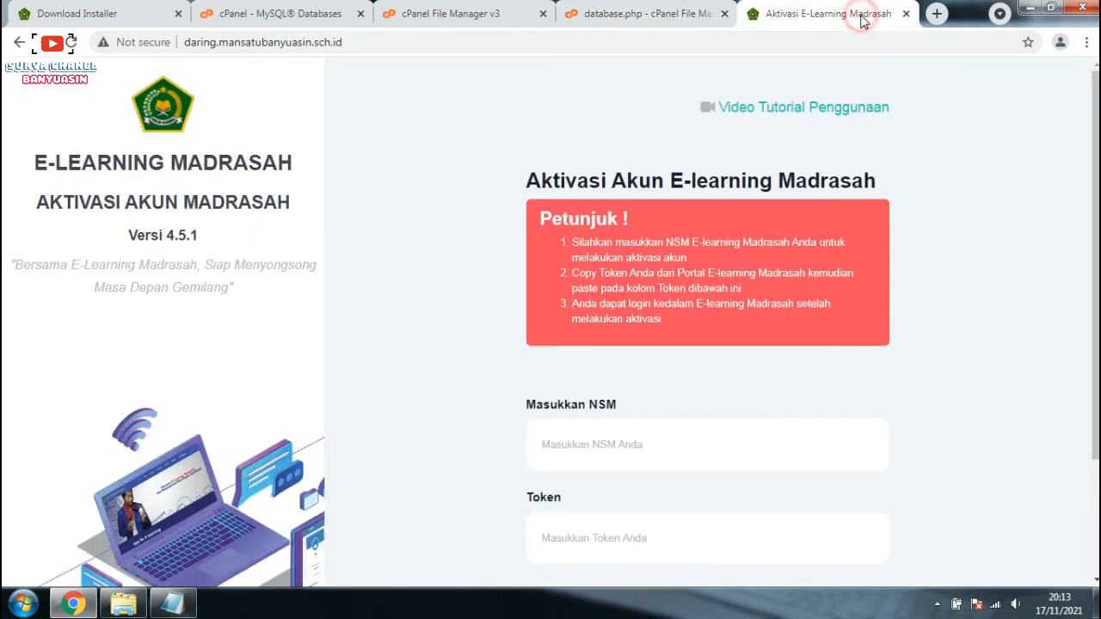
- Reload the activation page and submit the madrasah's NSM and token to activate the account
left_click(399, 38)
key("Return")
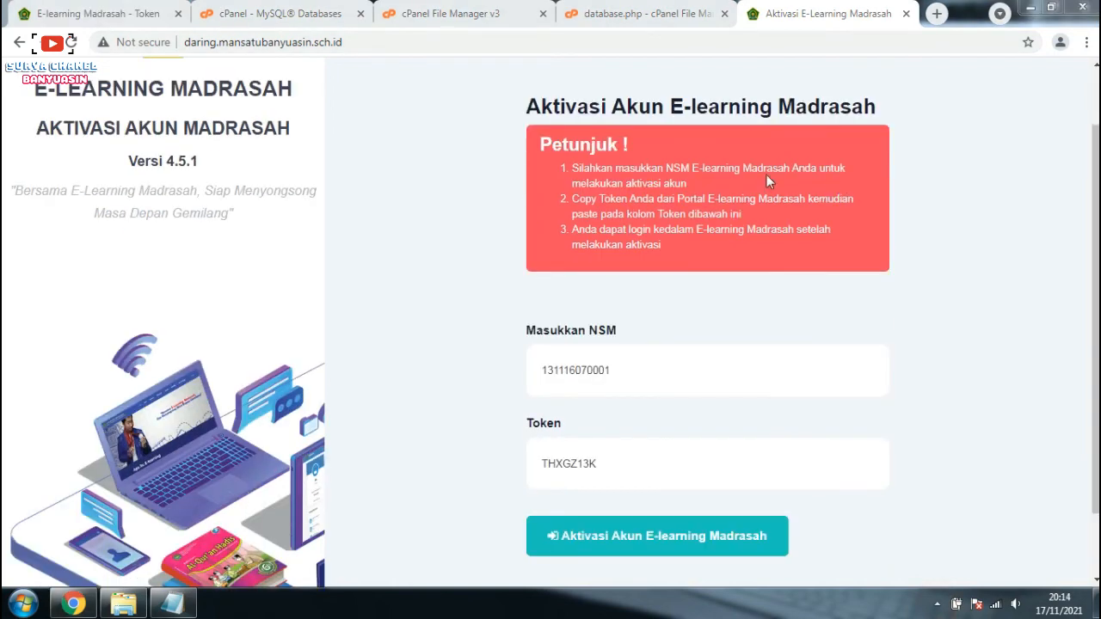
left_click(635, 539)
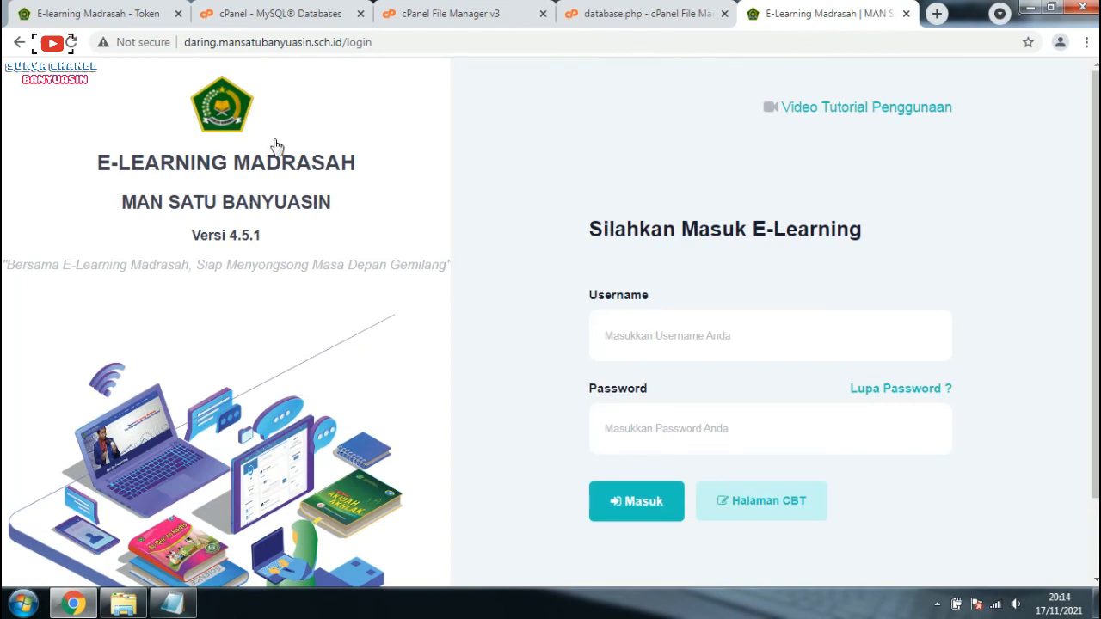
- Sign in as administrator using the pasted NSM as username and the account password
left_click(739, 336)
type("1")
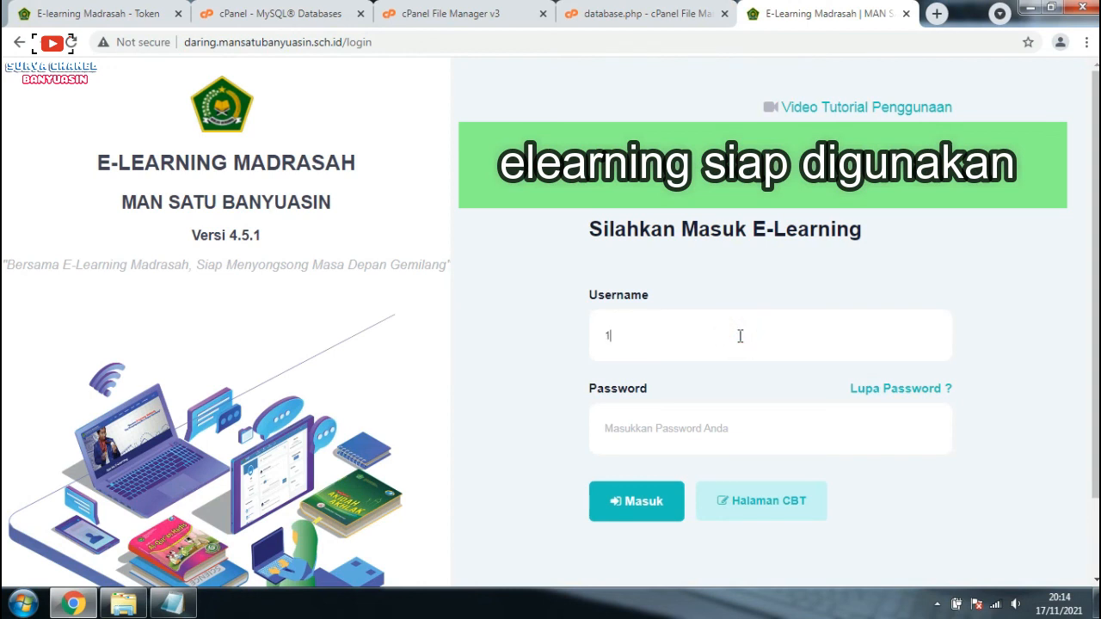
key("BackSpace")
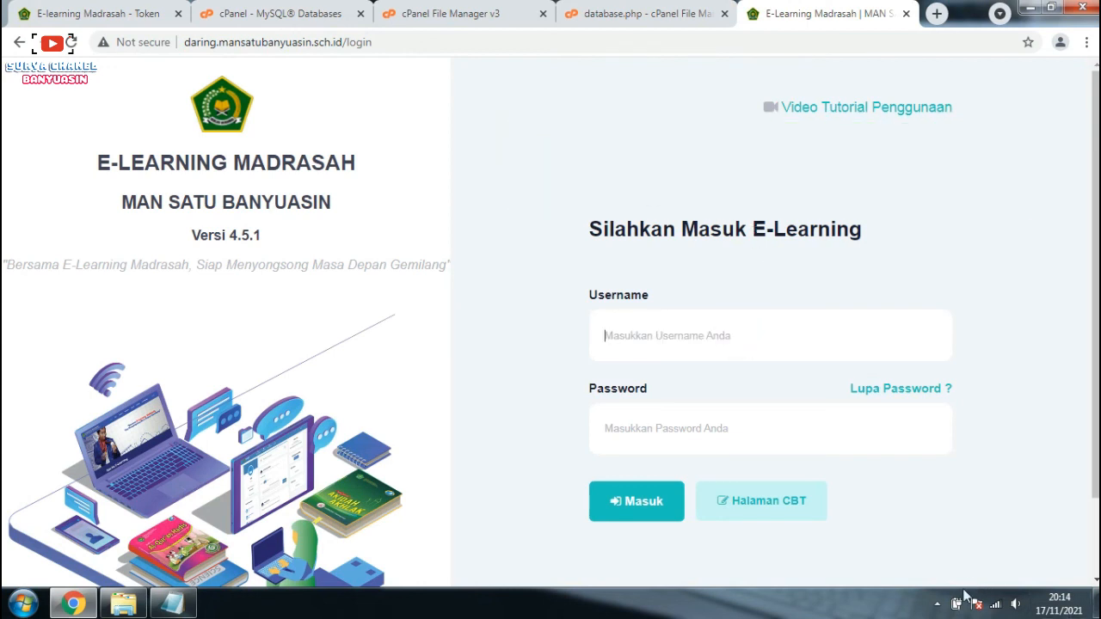
left_click(852, 333)
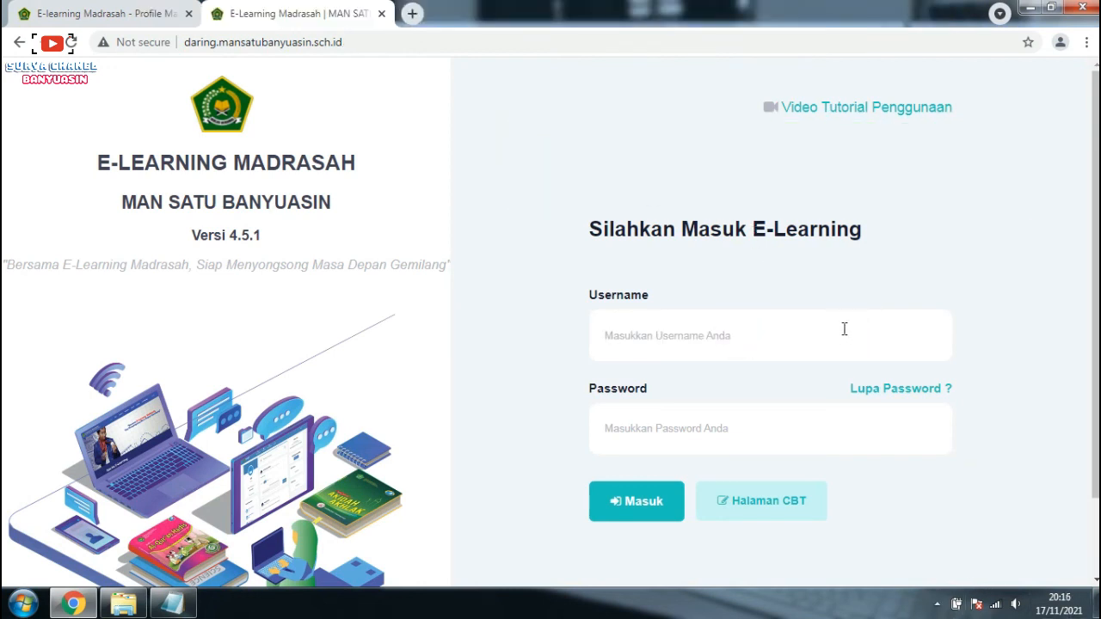
type("1")
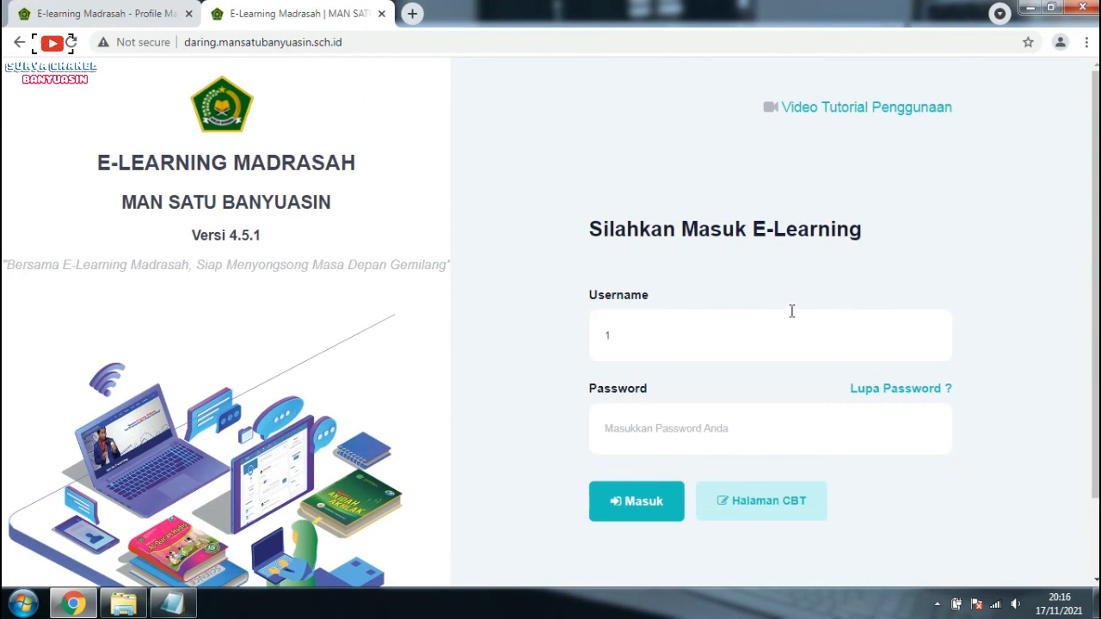
key("BackSpace")
key("ctrl+v")
left_click(711, 445)
type("1")
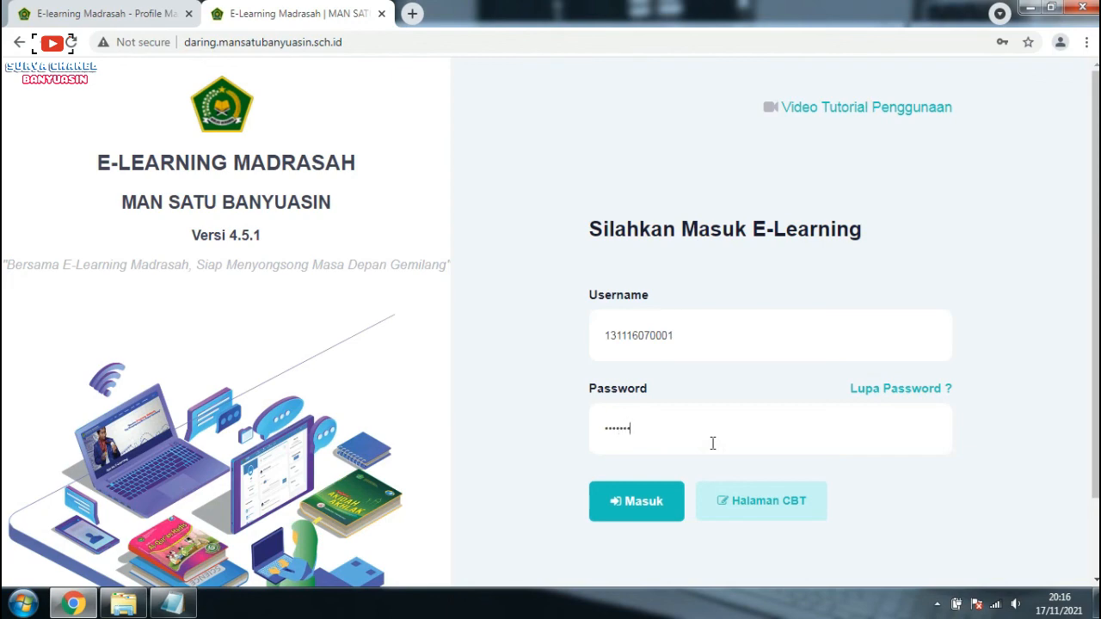
left_click(667, 498)
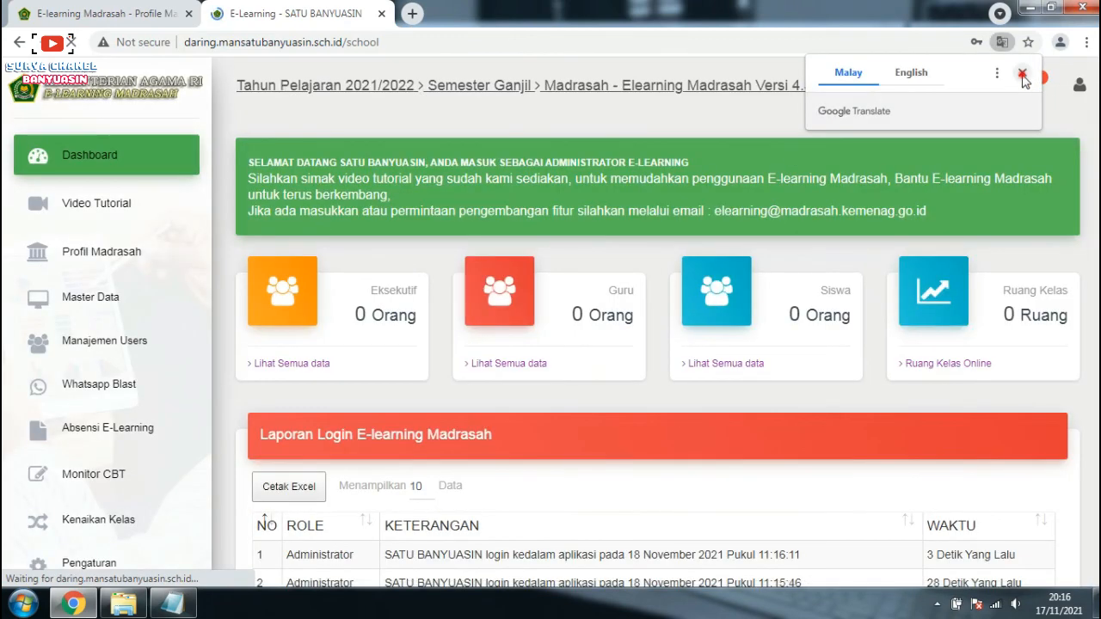
- Dismiss the translation offer, scroll the dashboard's login report, and expand Master Data in the sidebar
left_click(1022, 72)
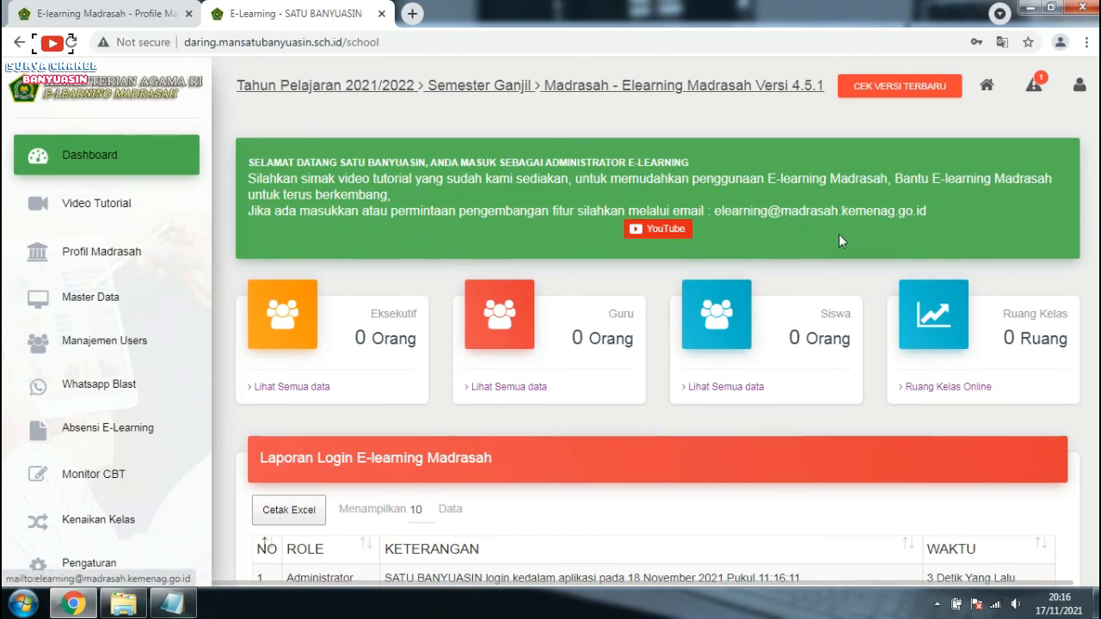
scroll(790, 264, "down", 1)
scroll(787, 273, "down", 2)
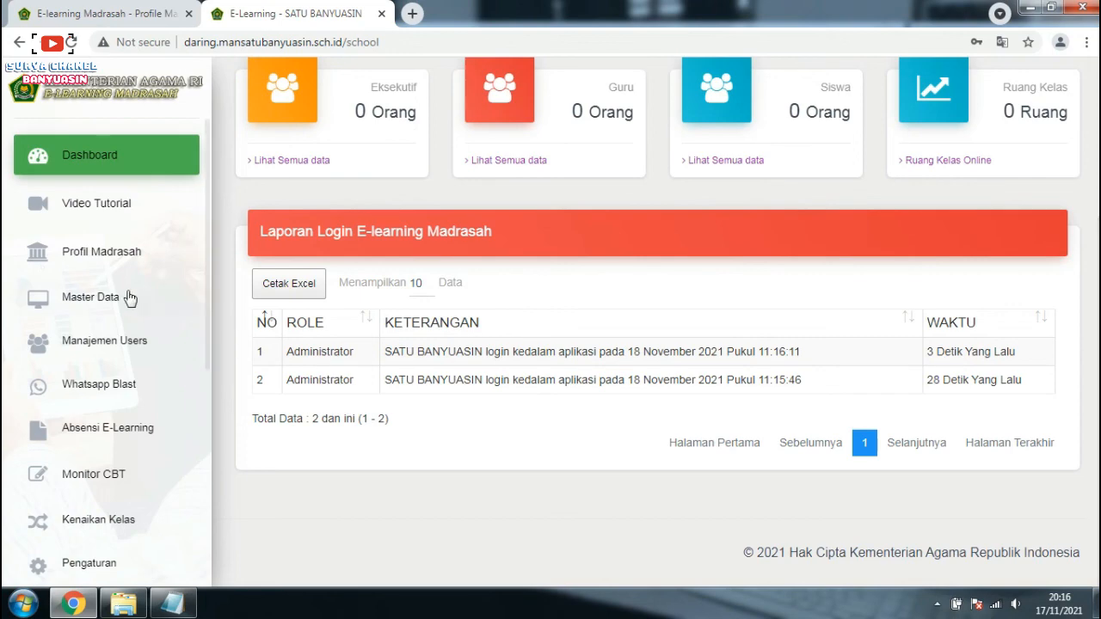
scroll(102, 427, "down", 4)
scroll(102, 427, "up", 4)
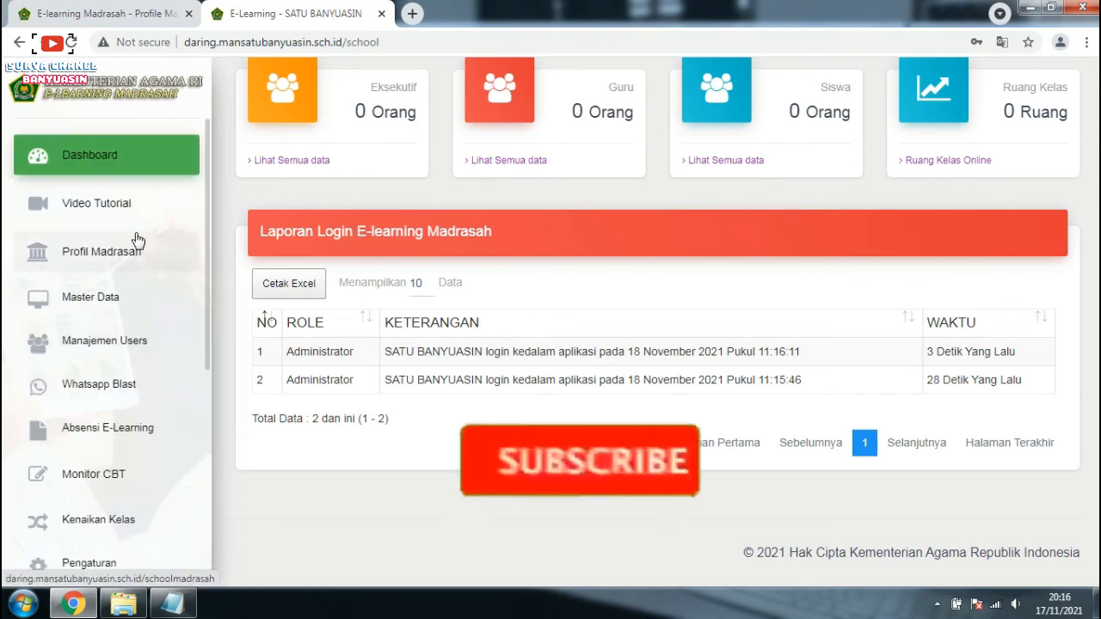
left_click(99, 299)
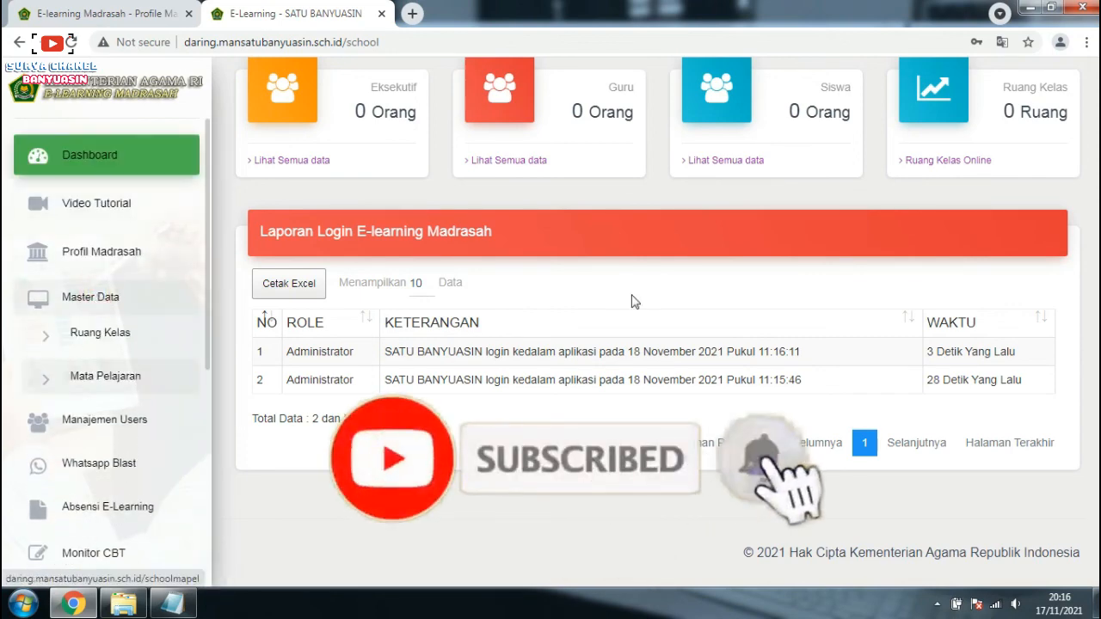
scroll(518, 279, "up", 3)
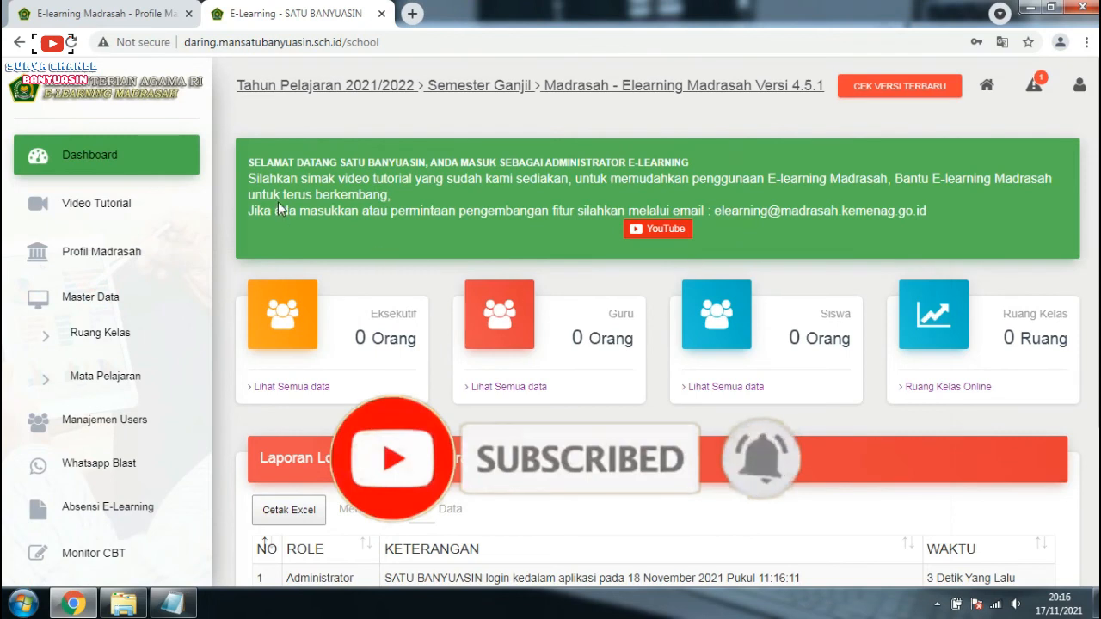